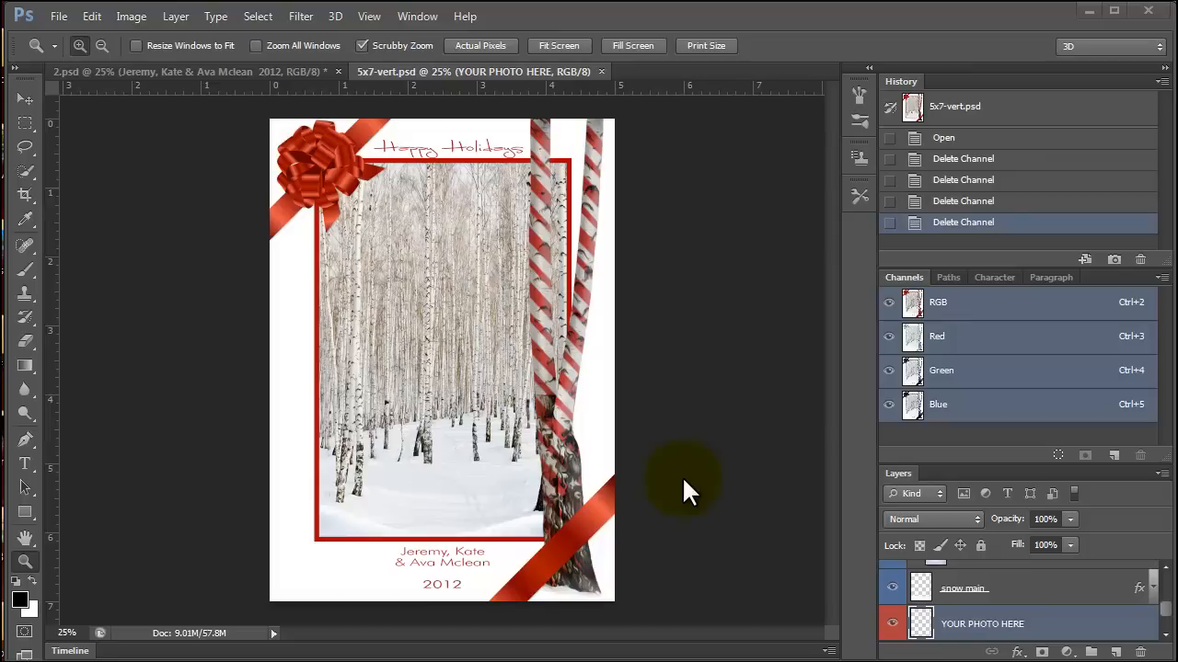
Look over the template files in the cc-vol-7 folder without opening any, then view the finished 2.psd card and remove it from the tabbed documents.
{"action": "key", "text": "ctrl+o"}
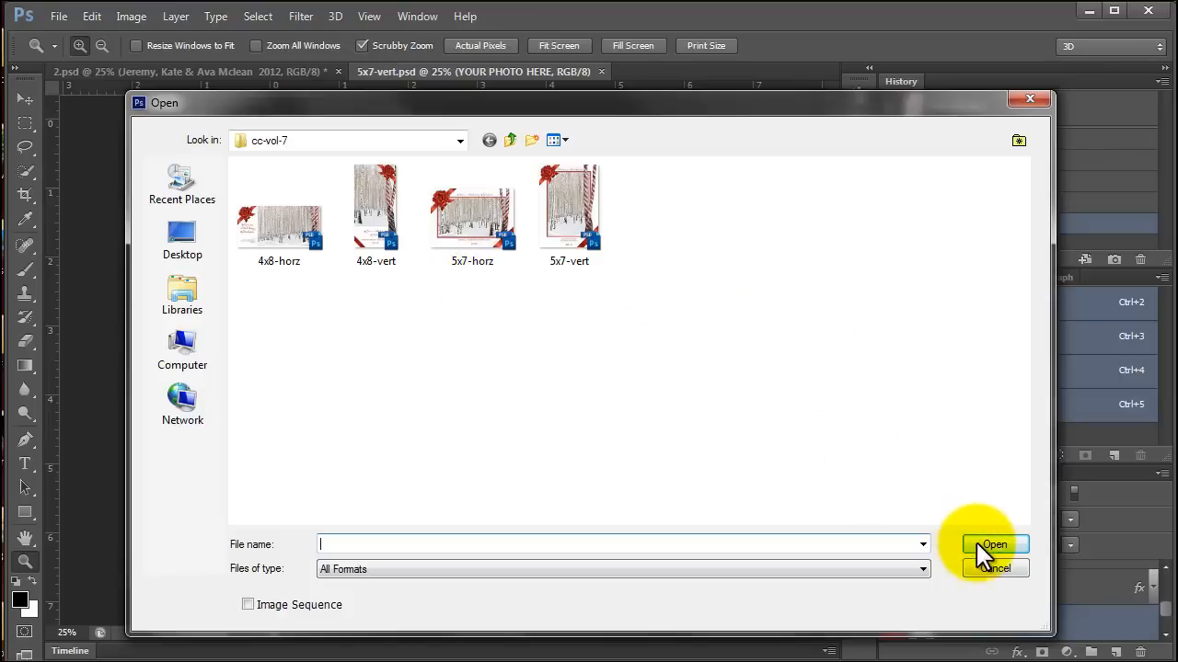
{"action": "left_click", "coordinate": [1028, 101]}
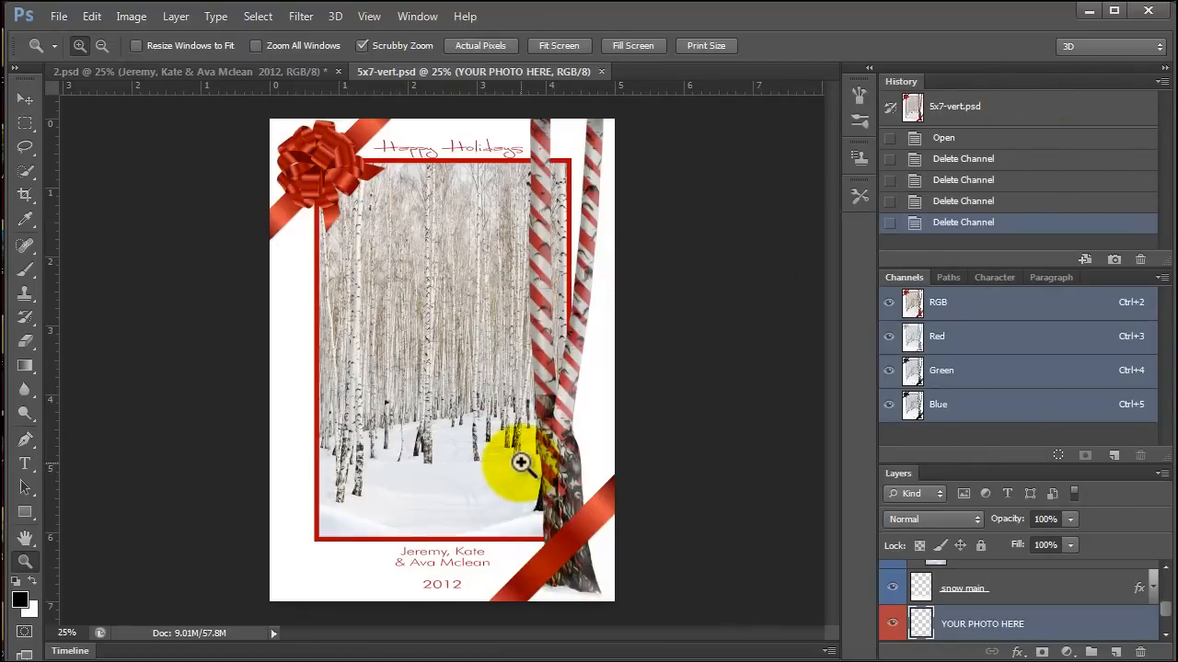
{"action": "left_click", "coordinate": [277, 74]}
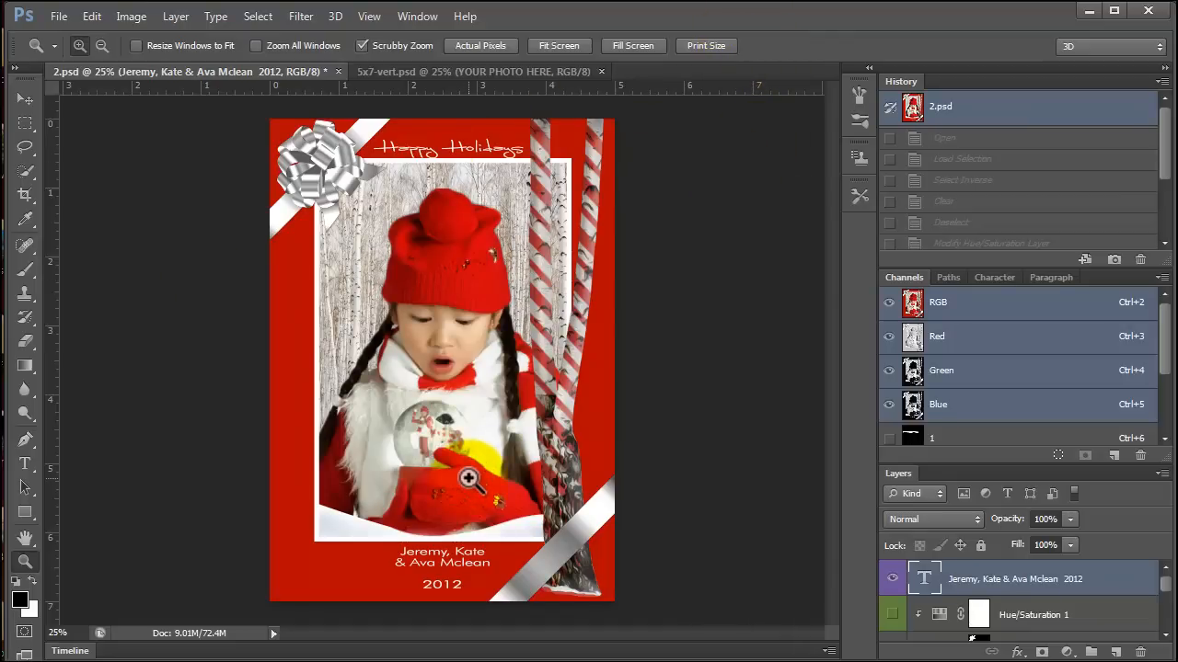
{"action": "left_click_drag", "start_coordinate": [277, 70], "coordinate": [55, 245]}
{"action": "left_click", "coordinate": [114, 246]}
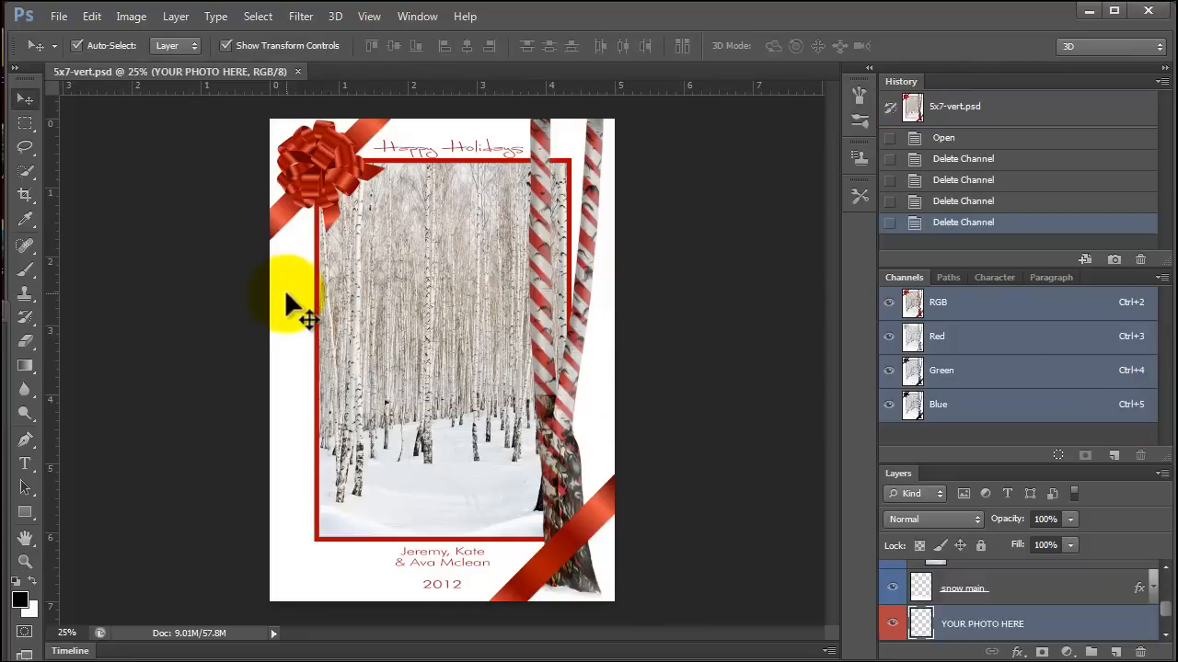
Select the card's frame layer, put the Channels panel away to enlarge the layer list, and look through the layers.
{"action": "left_click", "coordinate": [291, 304]}
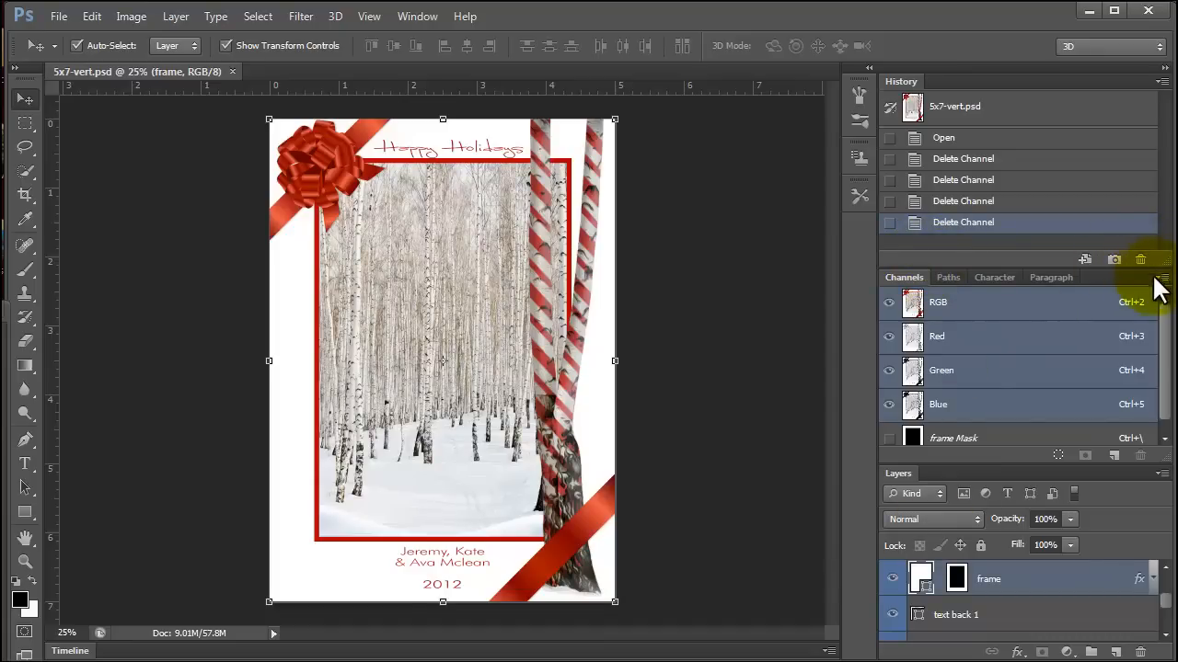
{"action": "left_click", "coordinate": [1176, 500]}
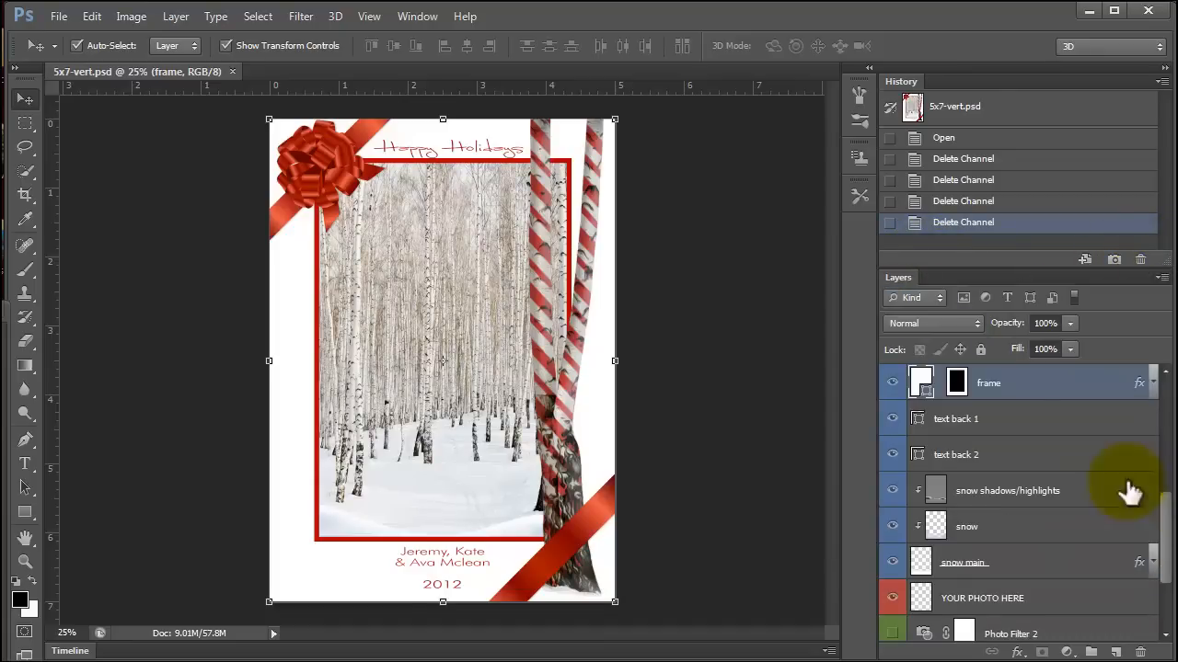
{"action": "scroll", "coordinate": [1035, 573], "scroll_direction": "down", "scroll_amount": 3}
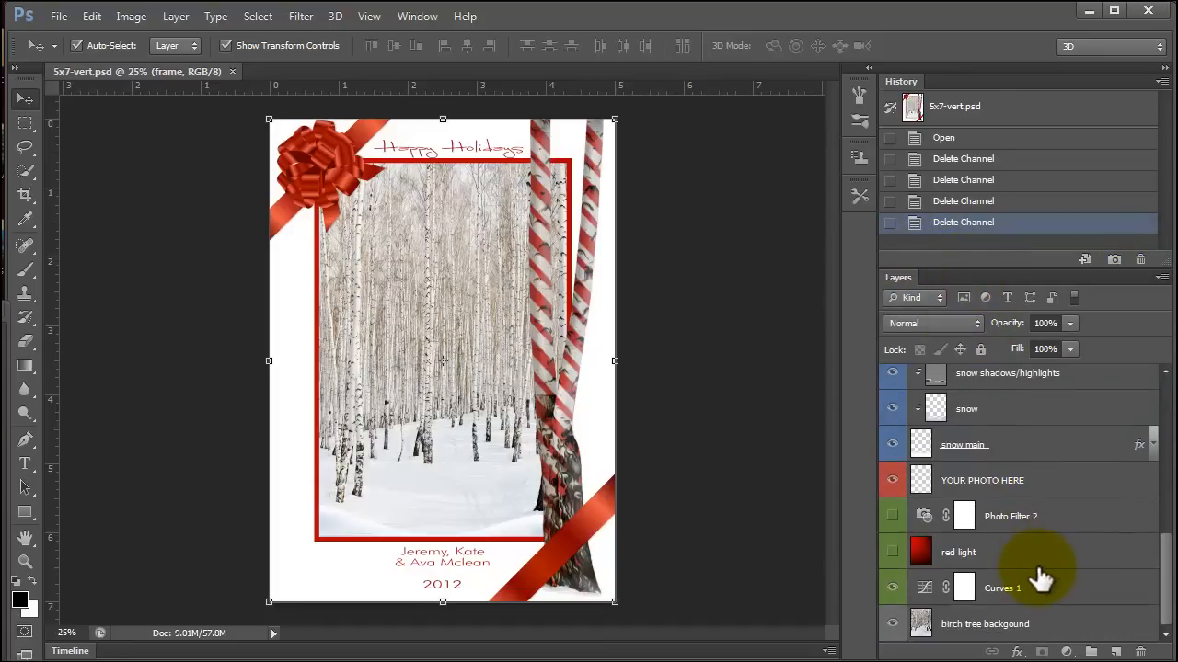
{"action": "scroll", "coordinate": [1020, 607], "scroll_direction": "up", "scroll_amount": 4}
{"action": "scroll", "coordinate": [1007, 571], "scroll_direction": "up", "scroll_amount": 1}
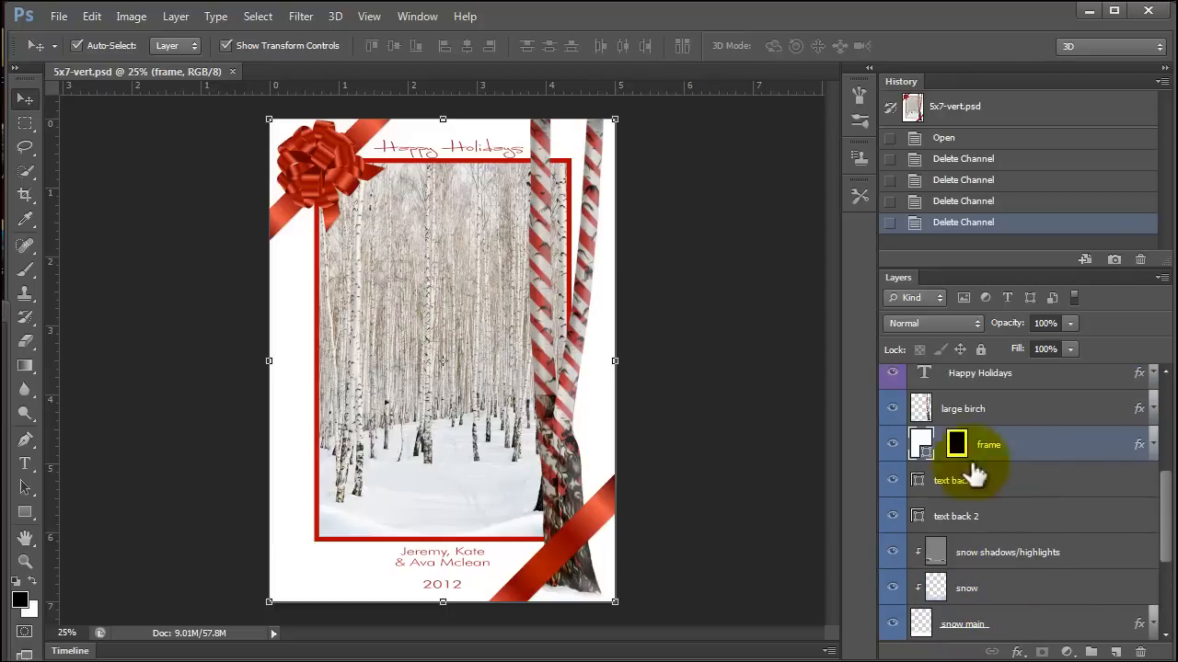
Hide the frame layer to reveal the full birch background, and toggle the snow main layer off and on.
{"action": "left_click", "coordinate": [886, 446]}
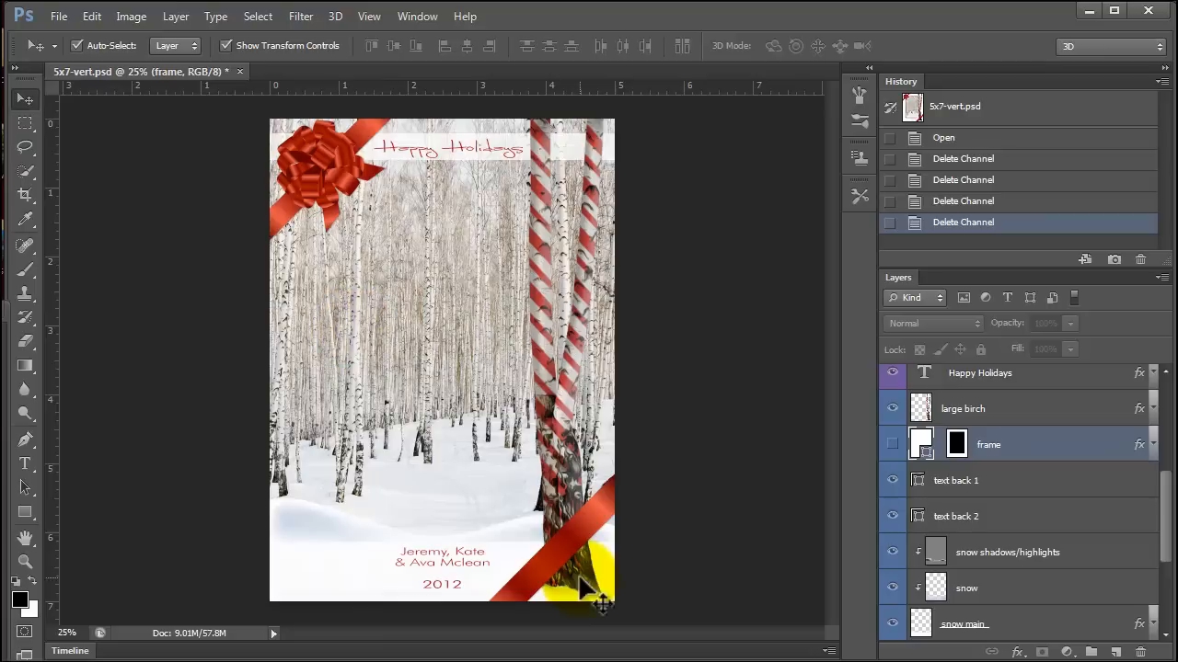
{"action": "left_click", "coordinate": [345, 532]}
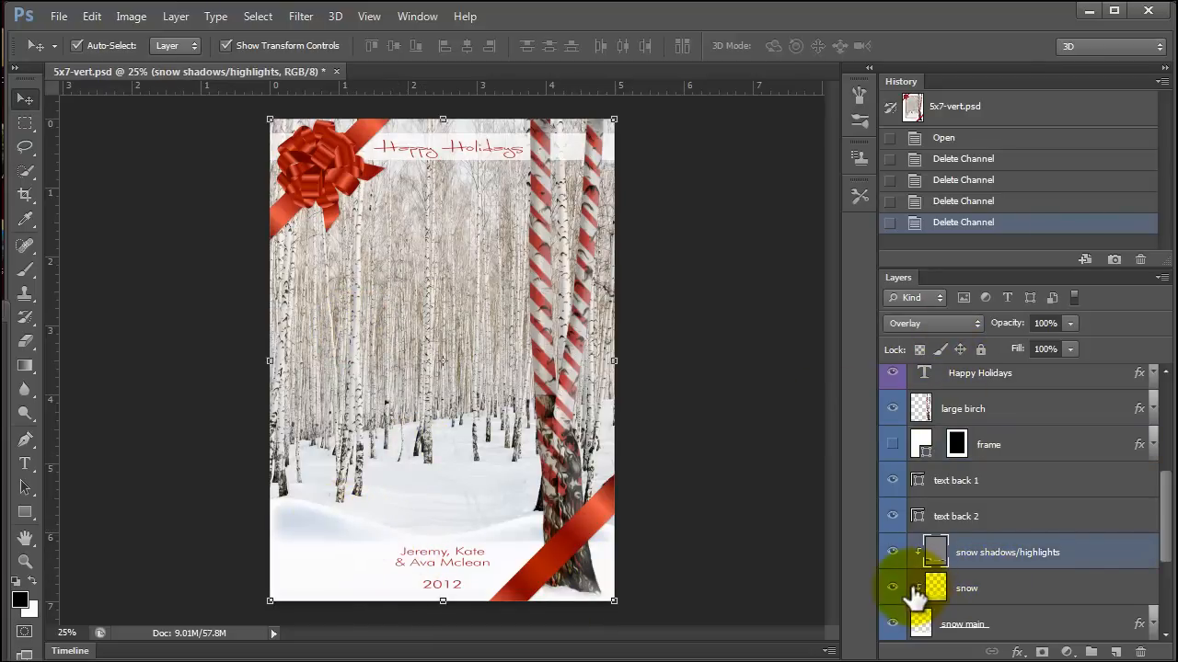
{"action": "left_click", "coordinate": [891, 624]}
{"action": "left_click", "coordinate": [891, 624]}
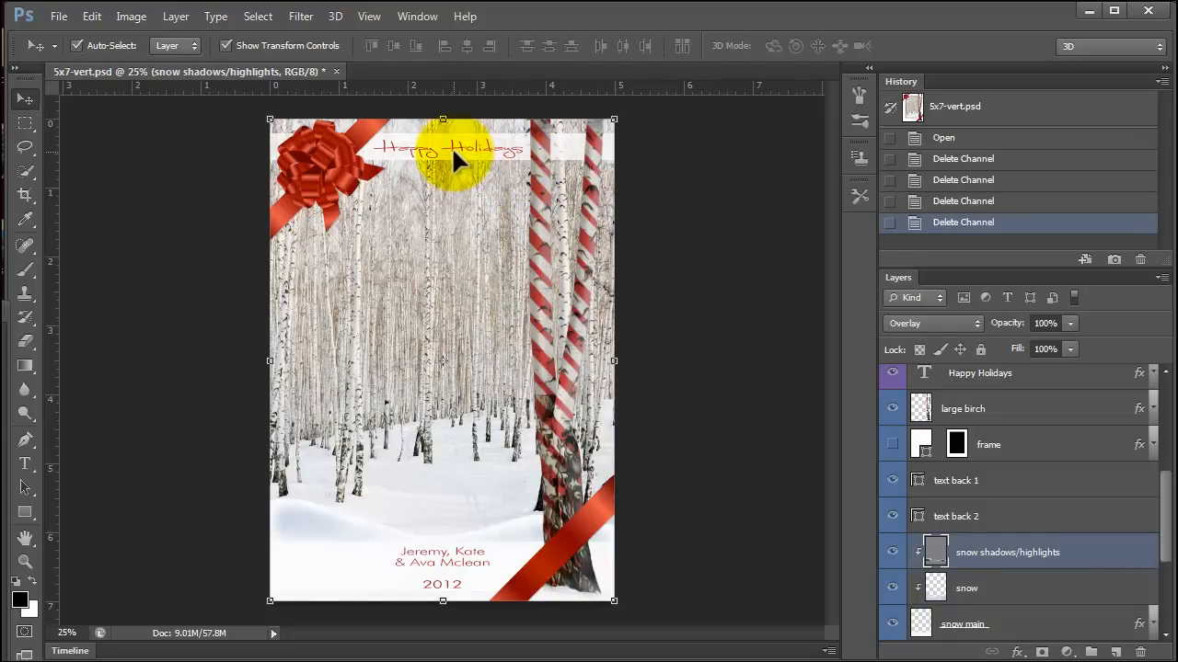
Preview the card without the large birch layer and without the bow top left layer, restoring each one.
{"action": "left_click", "coordinate": [539, 216]}
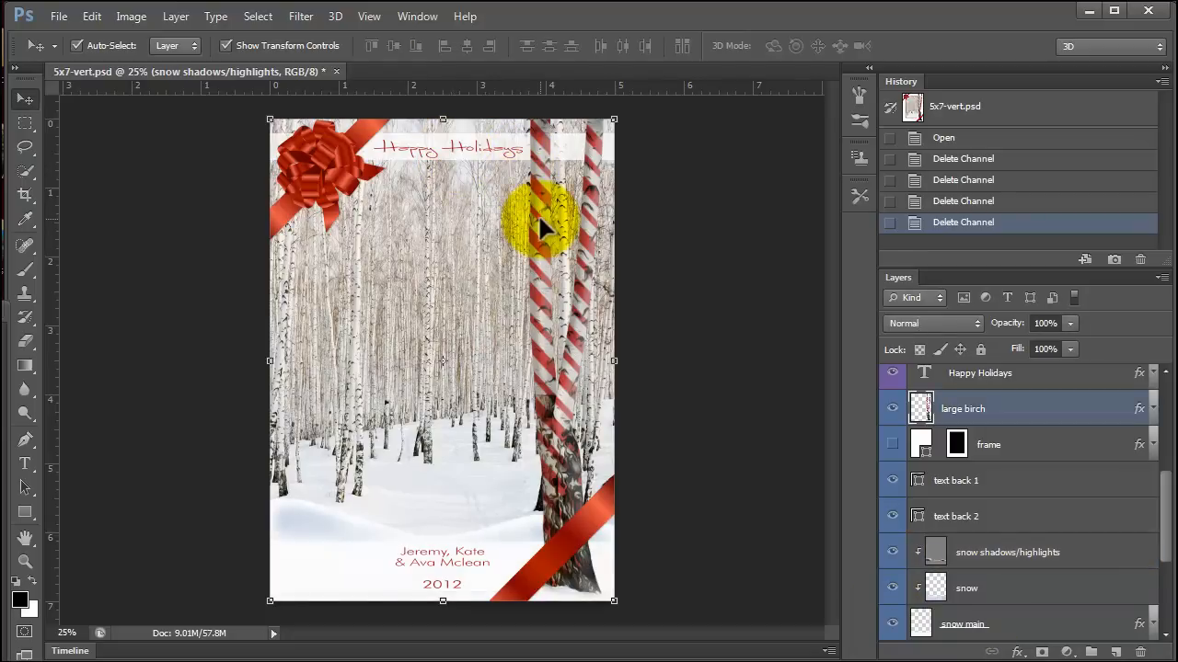
{"action": "left_click", "coordinate": [890, 409]}
{"action": "left_click", "coordinate": [890, 408]}
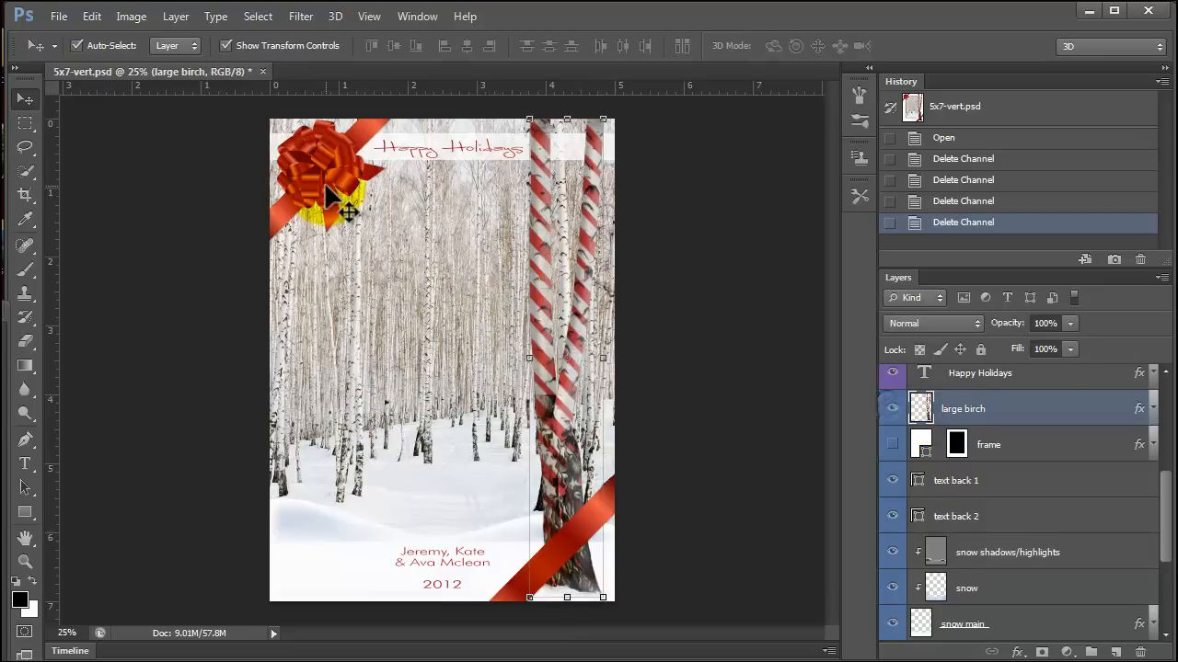
{"action": "left_click", "coordinate": [325, 197]}
{"action": "left_click", "coordinate": [890, 383]}
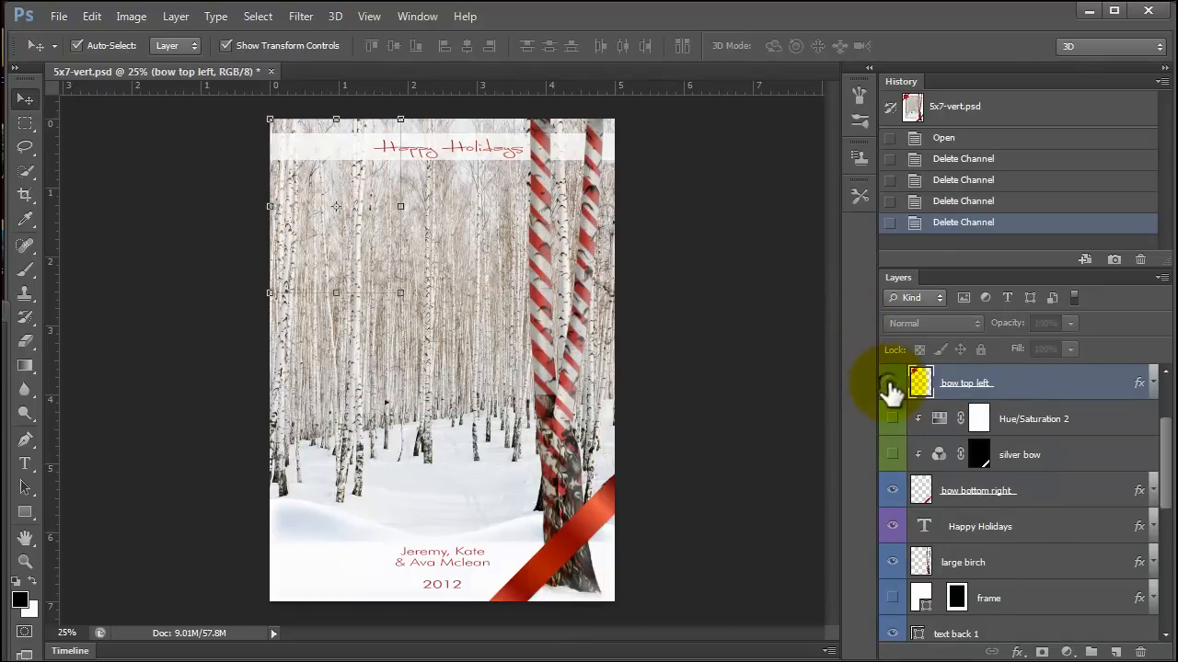
{"action": "left_click", "coordinate": [890, 382]}
Preview the bow colour options by briefly showing the silver adjustments for both bow layers and Hue/Saturation 1, hiding each again.
{"action": "left_click", "coordinate": [892, 460]}
{"action": "left_click", "coordinate": [891, 457]}
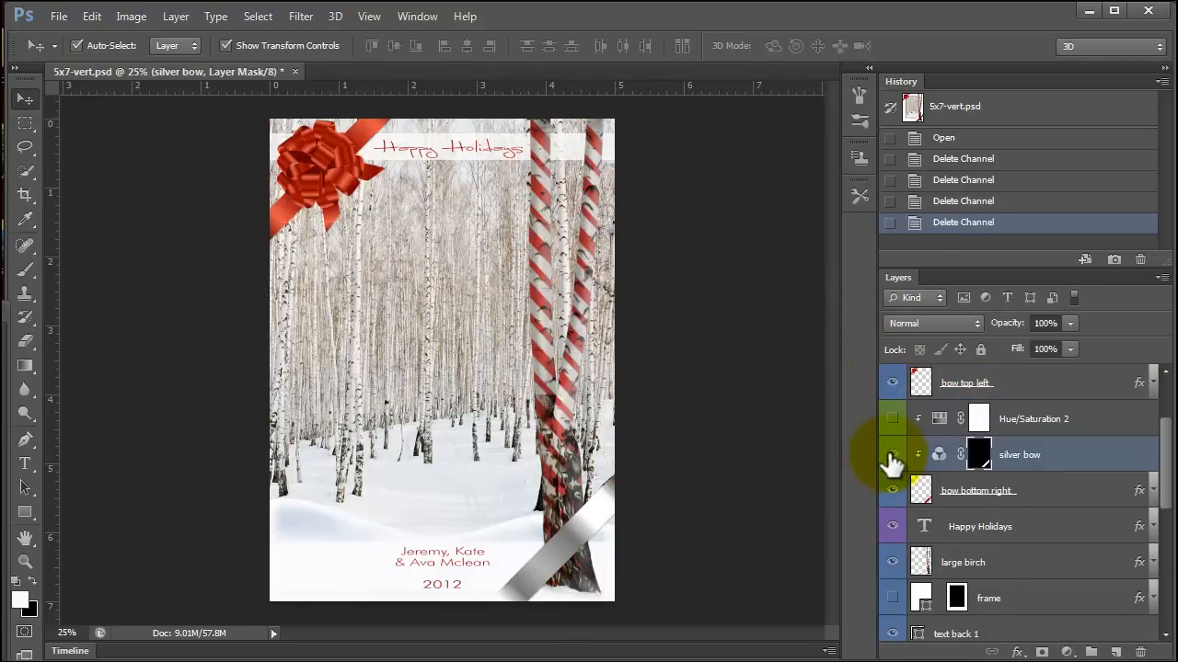
{"action": "left_click", "coordinate": [891, 457]}
{"action": "scroll", "coordinate": [920, 423], "scroll_direction": "up", "scroll_amount": 2}
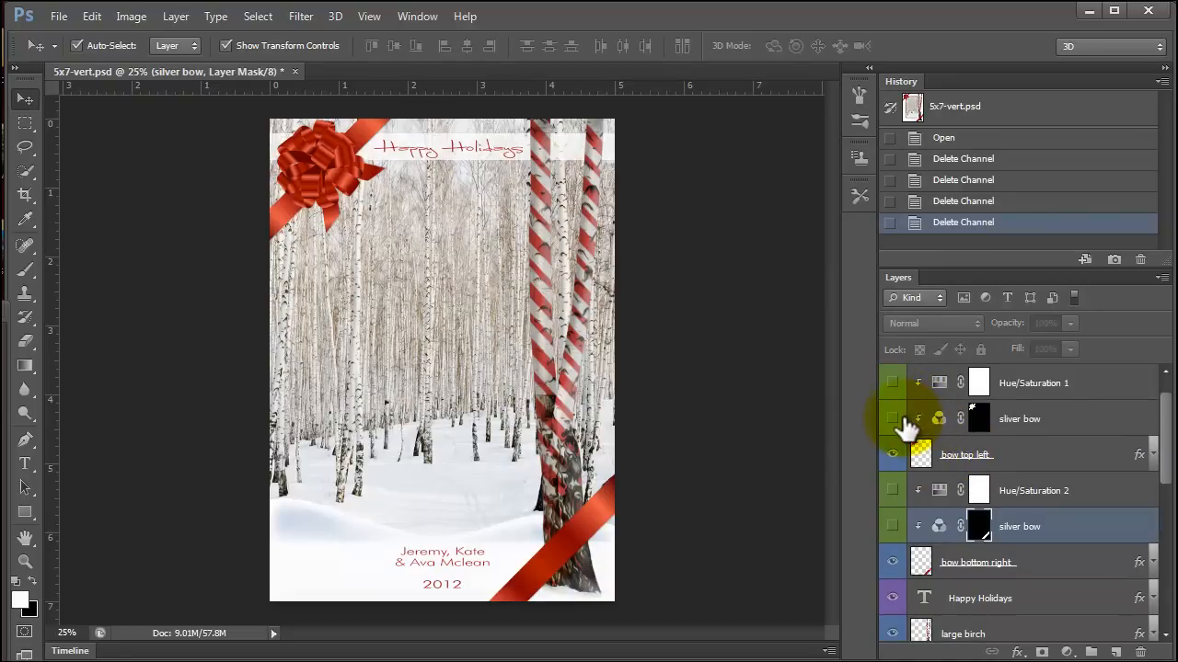
{"action": "left_click", "coordinate": [892, 419]}
{"action": "left_click", "coordinate": [892, 419]}
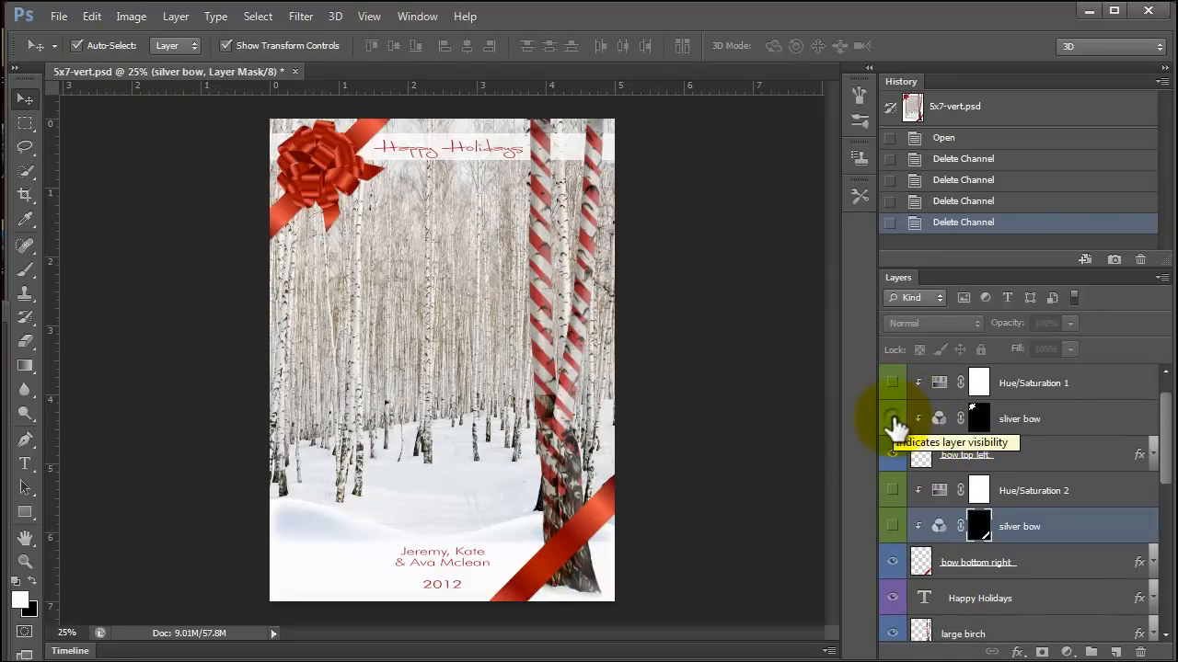
{"action": "left_click", "coordinate": [893, 384]}
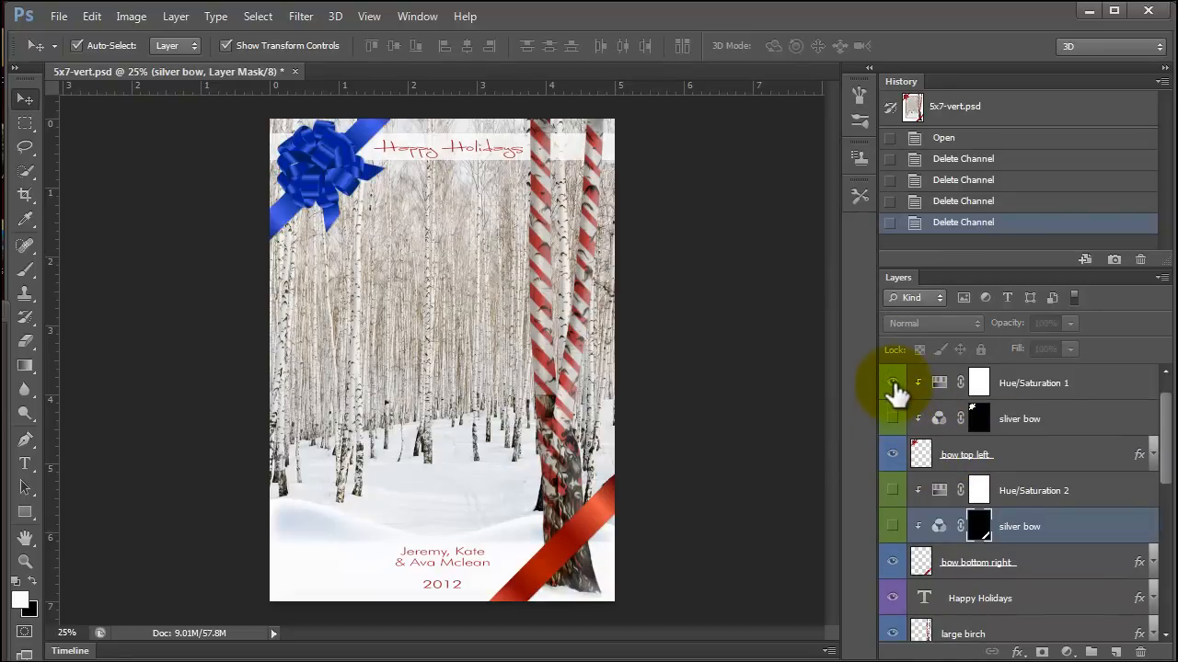
{"action": "left_click", "coordinate": [892, 383]}
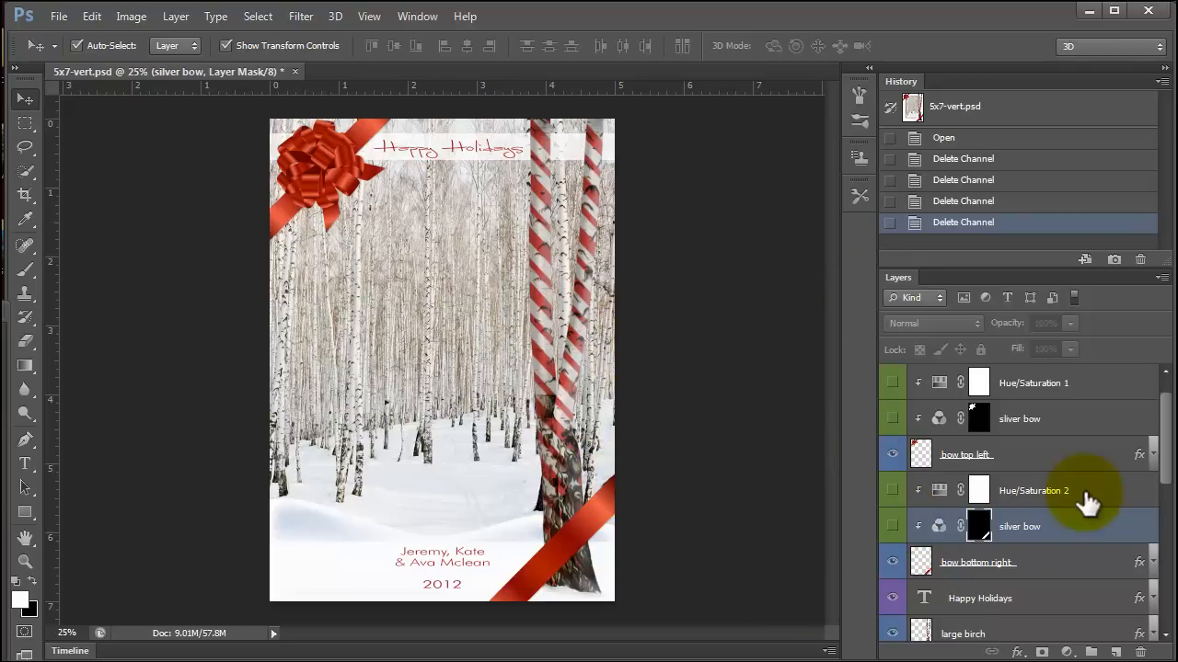
Show the frame layer and change its fill from white to dark red, ac0f00.
{"action": "scroll", "coordinate": [1071, 510], "scroll_direction": "down", "scroll_amount": 4}
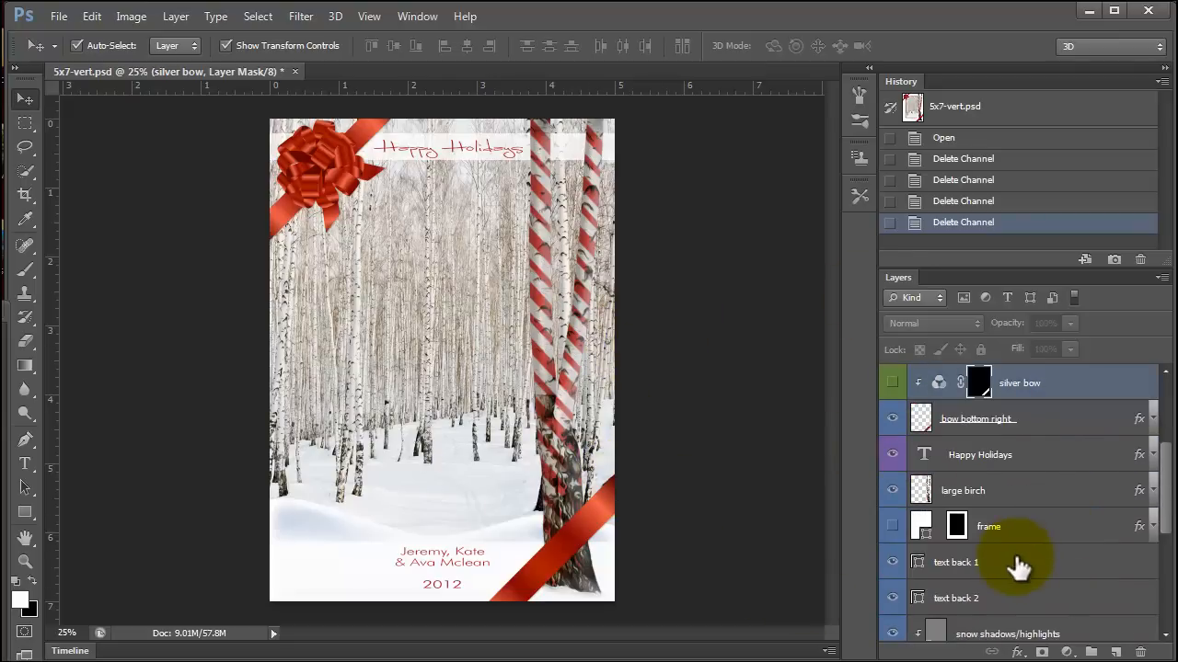
{"action": "left_click", "coordinate": [892, 526]}
{"action": "left_click", "coordinate": [1001, 532]}
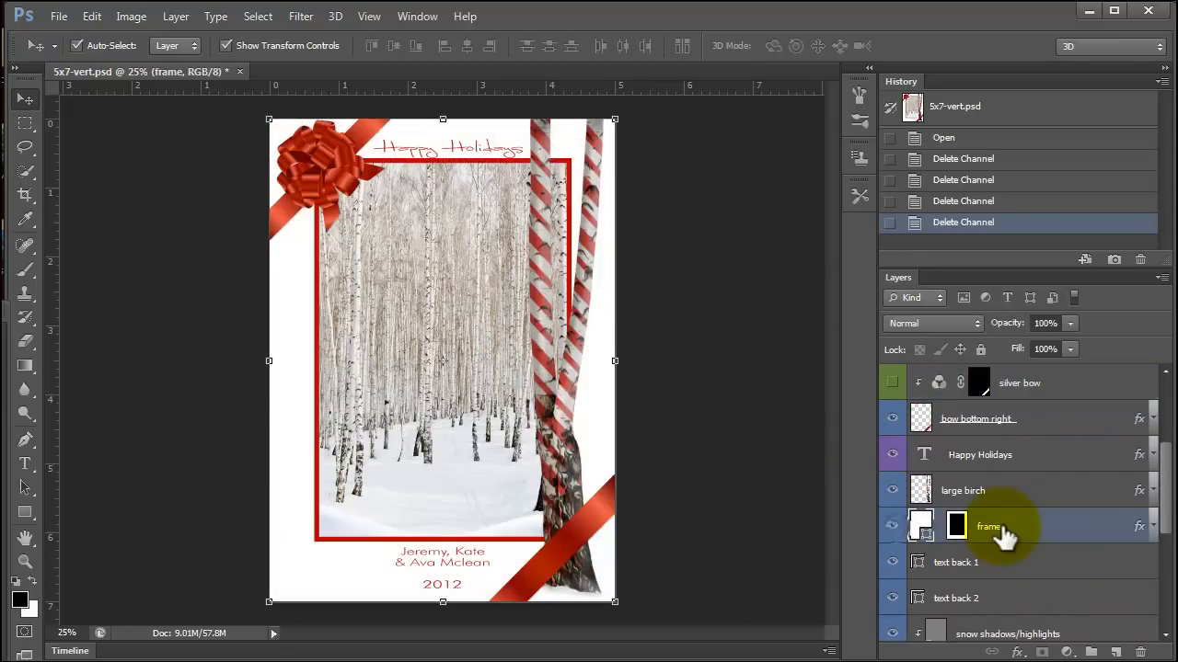
{"action": "double_click", "coordinate": [922, 526]}
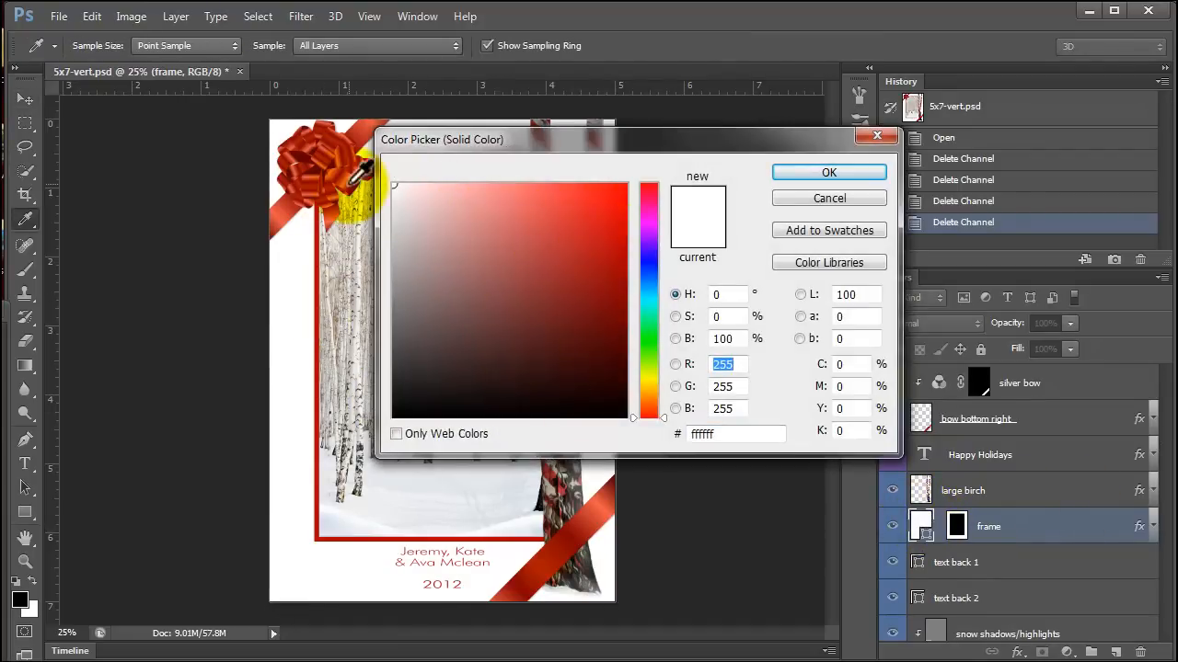
{"action": "left_click", "coordinate": [364, 126]}
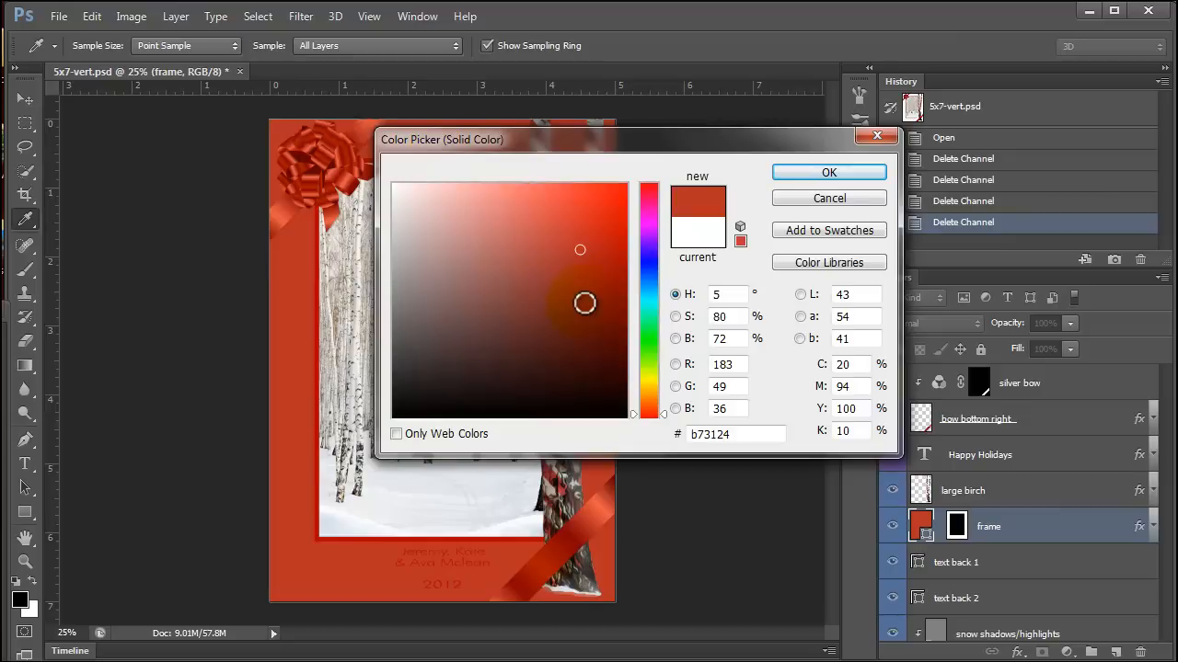
{"action": "mouse_move", "coordinate": [620, 229]}
{"action": "left_mouse_down"}
{"action": "mouse_move", "coordinate": [631, 237]}
{"action": "mouse_move", "coordinate": [607, 197]}
{"action": "mouse_move", "coordinate": [635, 260]}
{"action": "left_mouse_up"}
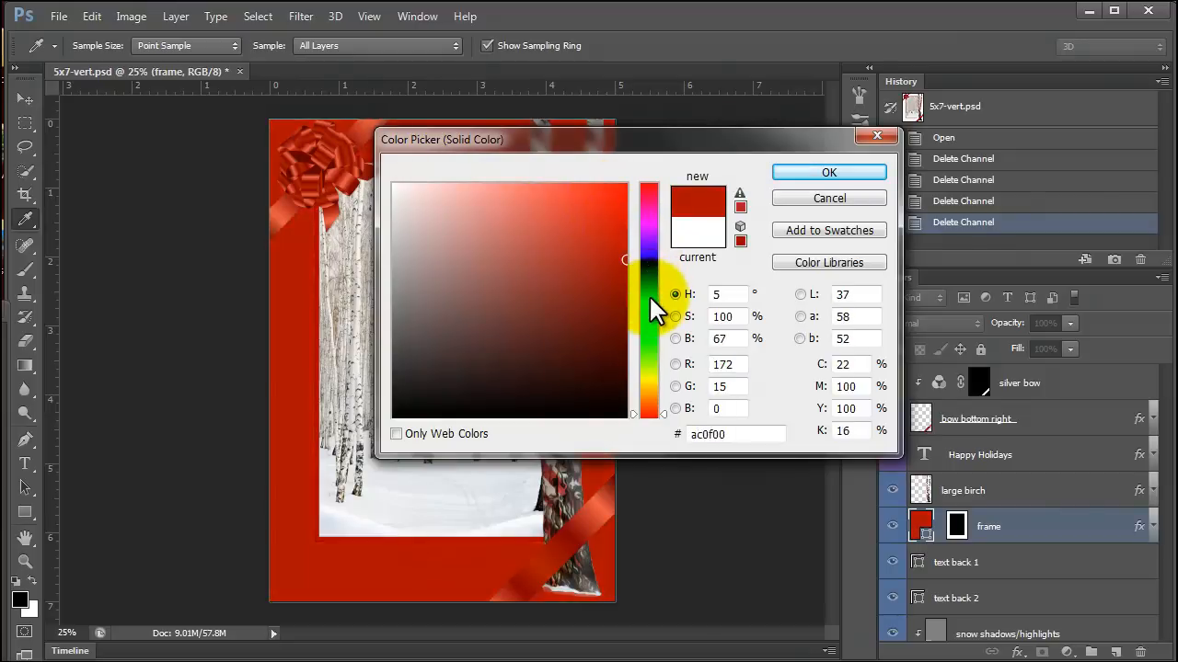
{"action": "left_click", "coordinate": [829, 173]}
{"action": "key", "text": "v"}
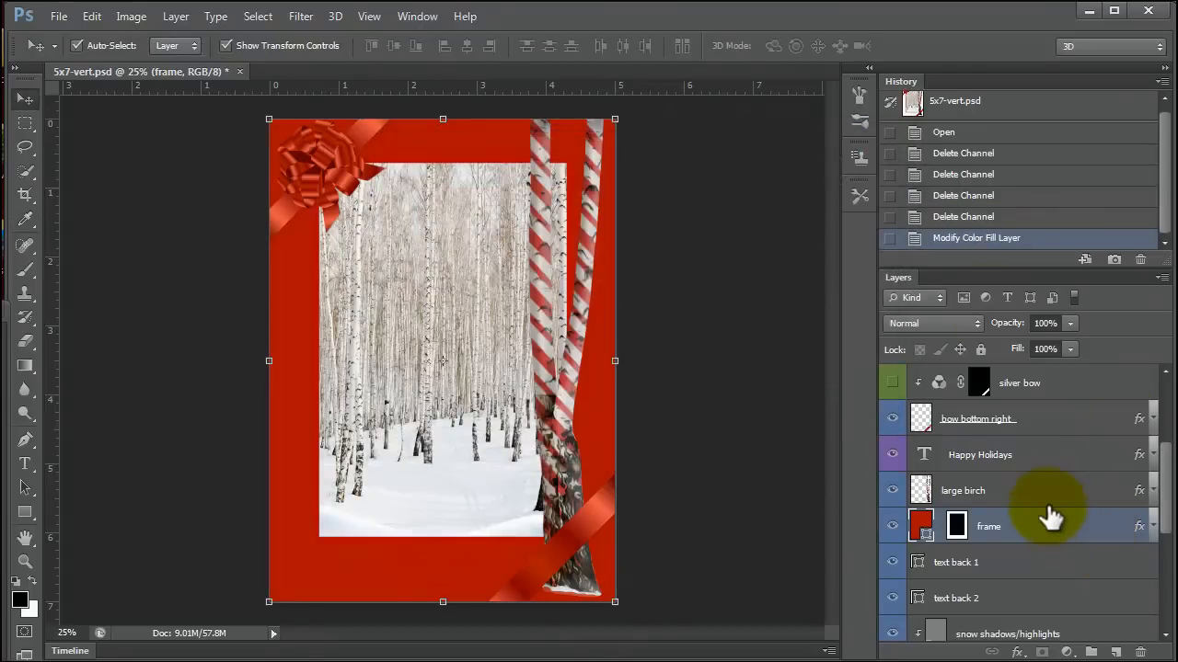
Turn the top-left bow and the bottom-right ribbon silver by showing the silver adjustment layer of each.
{"action": "left_click", "coordinate": [302, 164]}
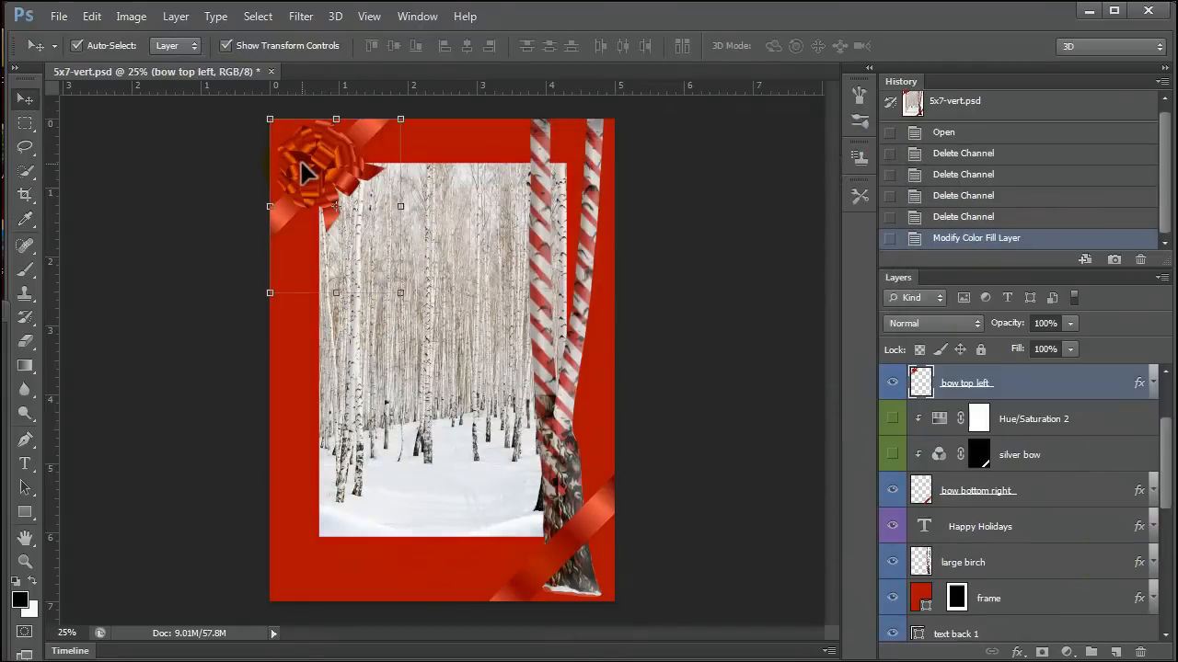
{"action": "scroll", "coordinate": [1001, 414], "scroll_direction": "up", "scroll_amount": 2}
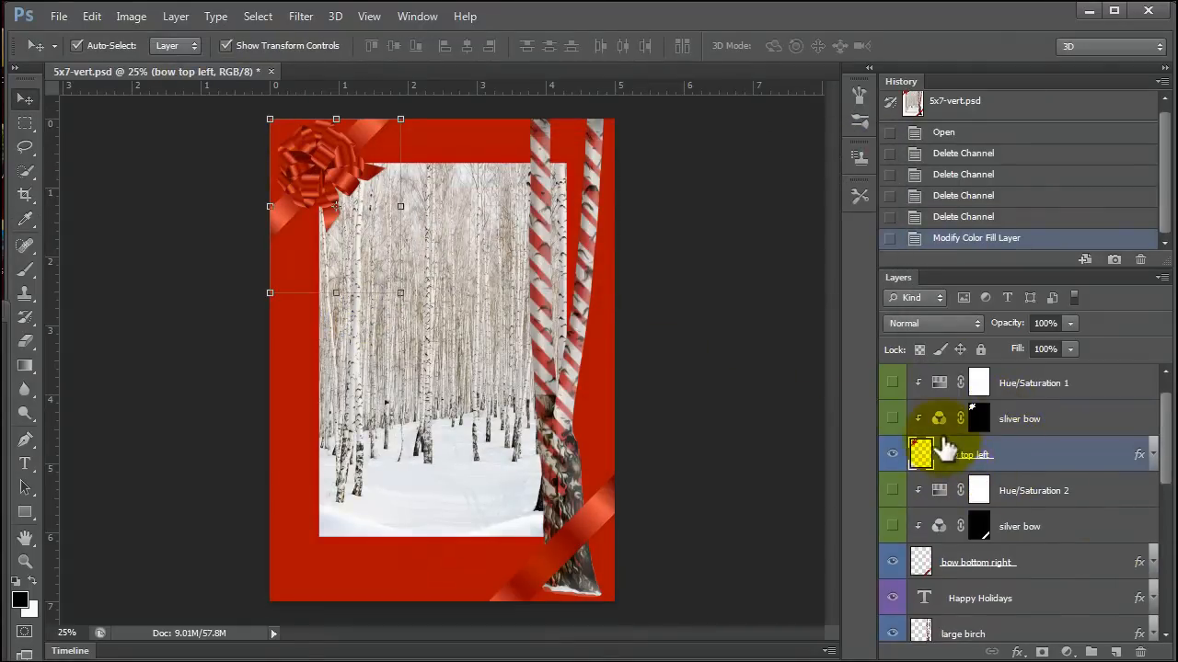
{"action": "left_click", "coordinate": [891, 421]}
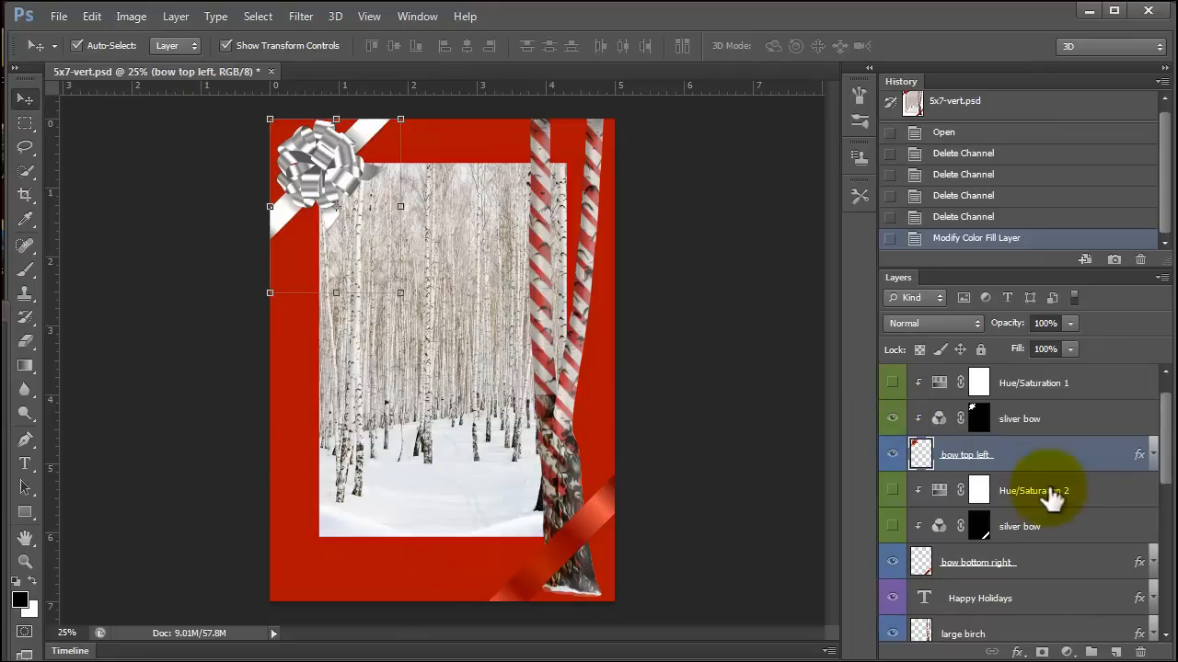
{"action": "scroll", "coordinate": [1064, 511], "scroll_direction": "down", "scroll_amount": 1}
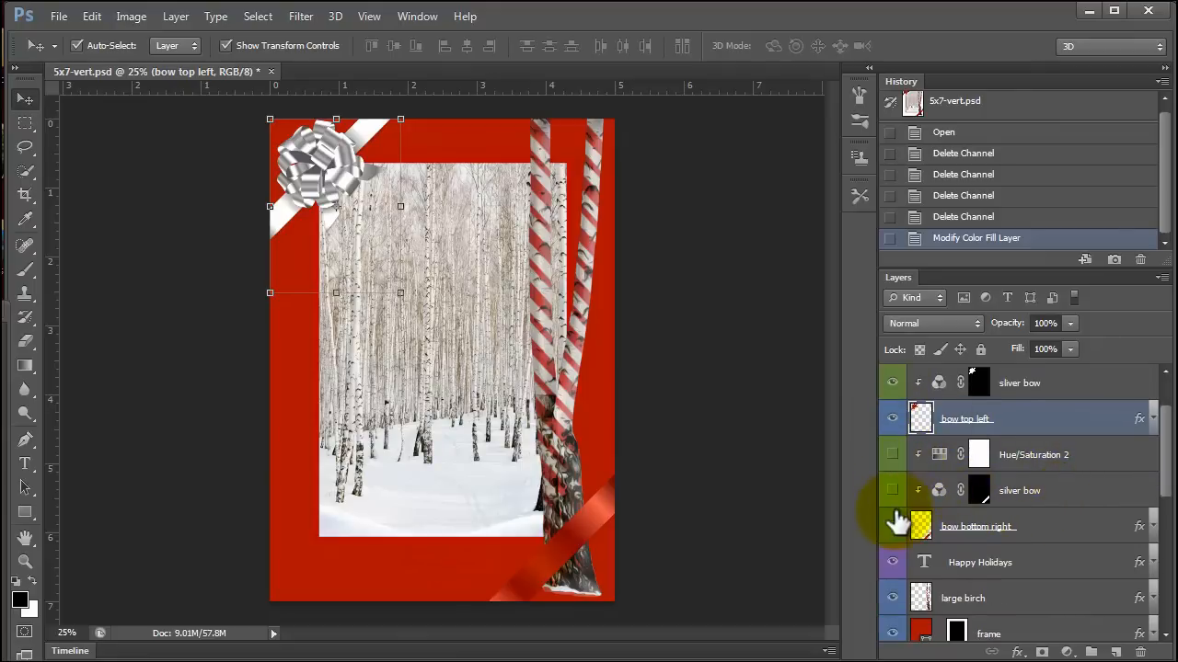
{"action": "scroll", "coordinate": [893, 518], "scroll_direction": "down", "scroll_amount": 1}
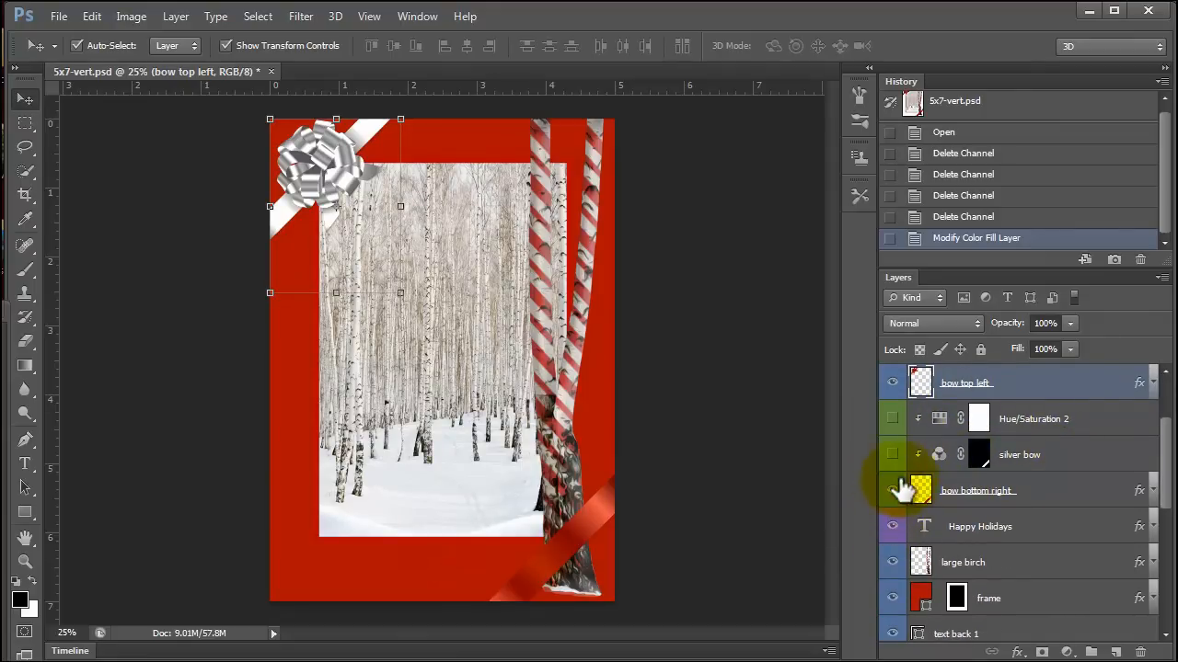
{"action": "left_click", "coordinate": [893, 454]}
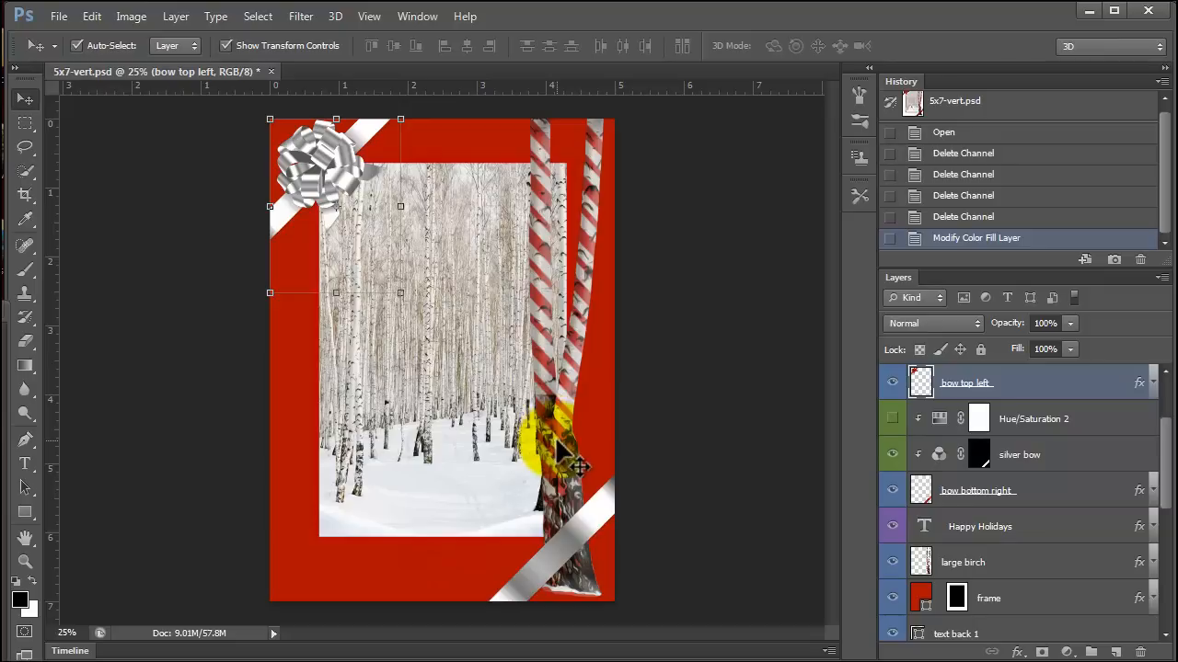
Open the Stroke effect of the frame layer and set its colour to white, ffffff.
{"action": "left_click", "coordinate": [475, 554]}
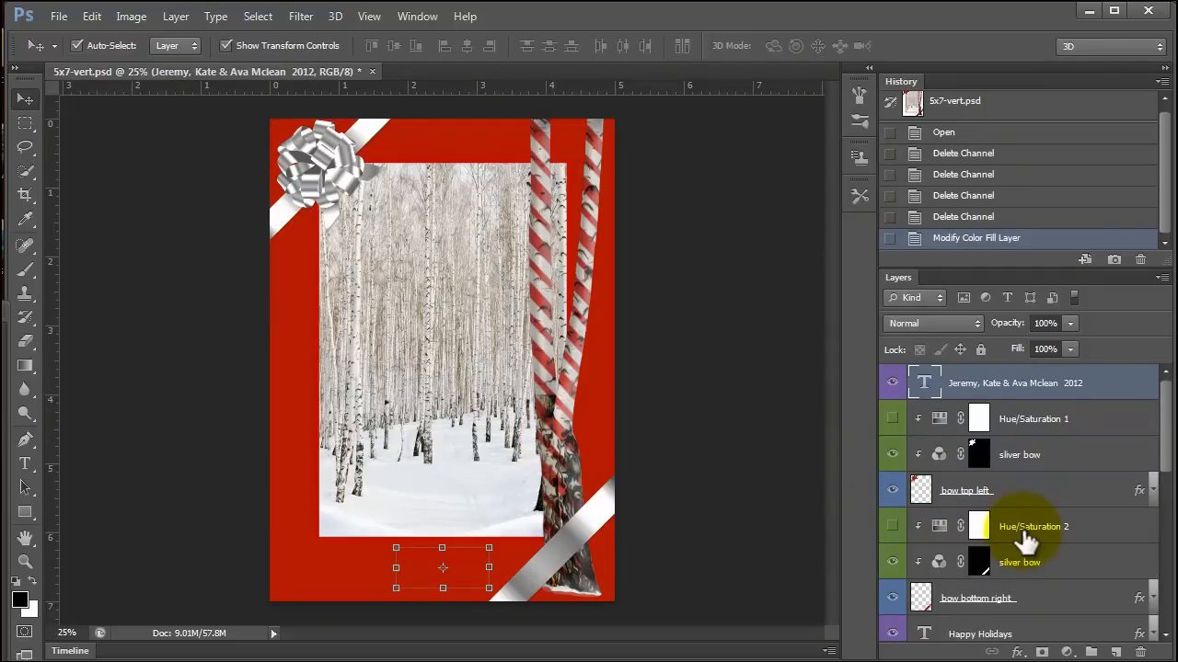
{"action": "scroll", "coordinate": [1067, 570], "scroll_direction": "down", "scroll_amount": 3}
{"action": "double_click", "coordinate": [1053, 599]}
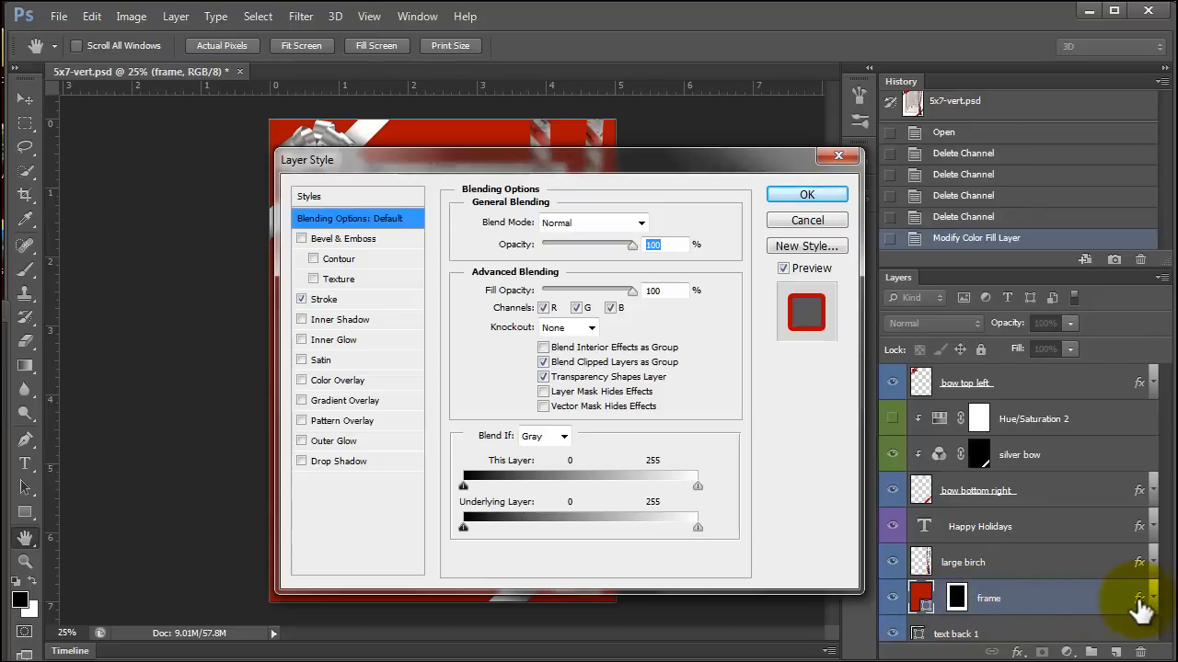
{"action": "left_click", "coordinate": [367, 303]}
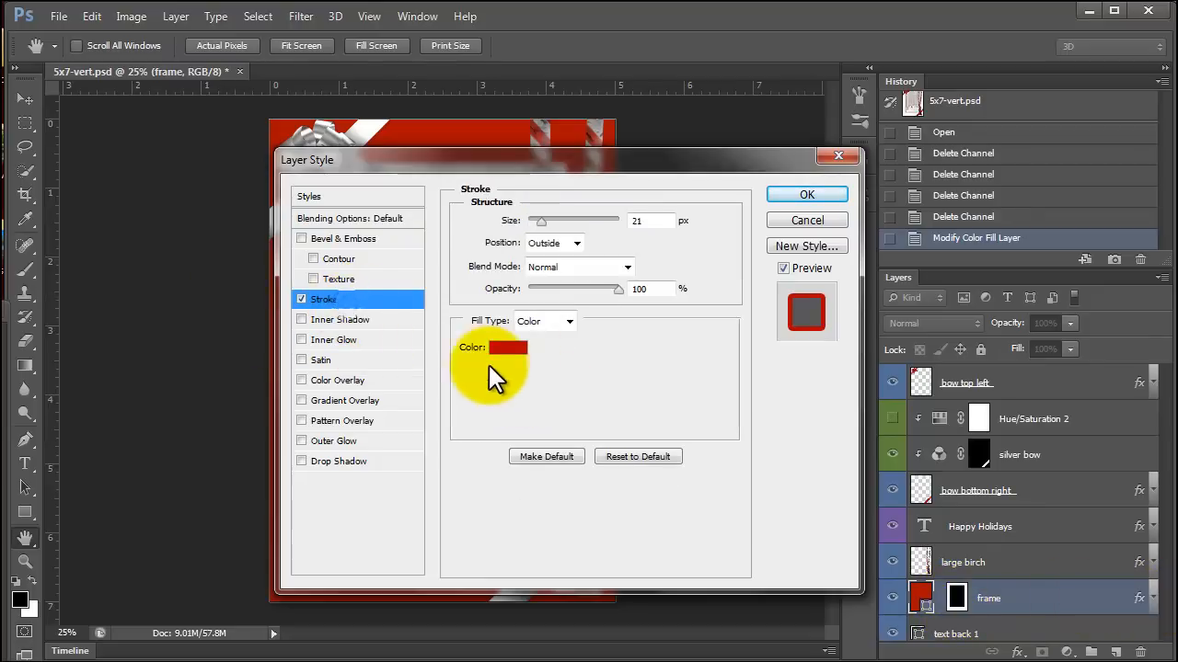
{"action": "left_click", "coordinate": [507, 347]}
{"action": "left_click_drag", "start_coordinate": [397, 188], "coordinate": [384, 175]}
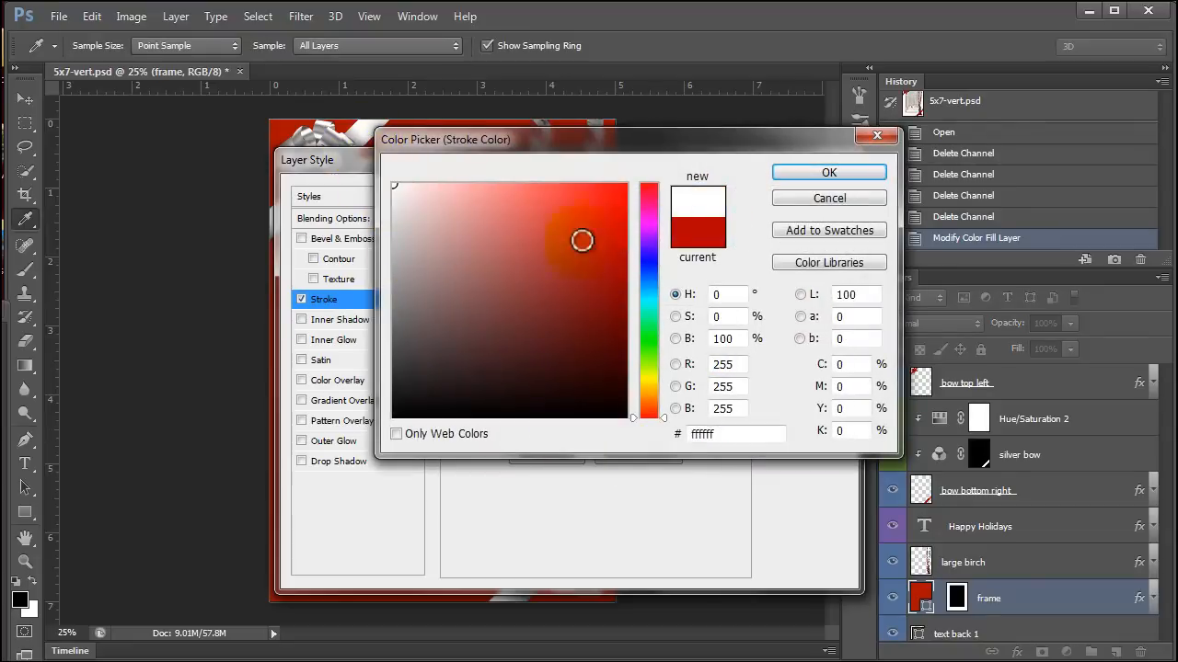
Try a light purple, de86ff, as the frame's stroke colour.
{"action": "left_click", "coordinate": [489, 307]}
{"action": "left_click", "coordinate": [650, 287]}
{"action": "left_click_drag", "start_coordinate": [650, 287], "coordinate": [650, 233]}
{"action": "mouse_move", "coordinate": [492, 192]}
{"action": "left_mouse_down"}
{"action": "mouse_move", "coordinate": [590, 178]}
{"action": "mouse_move", "coordinate": [313, 357]}
{"action": "left_mouse_up"}
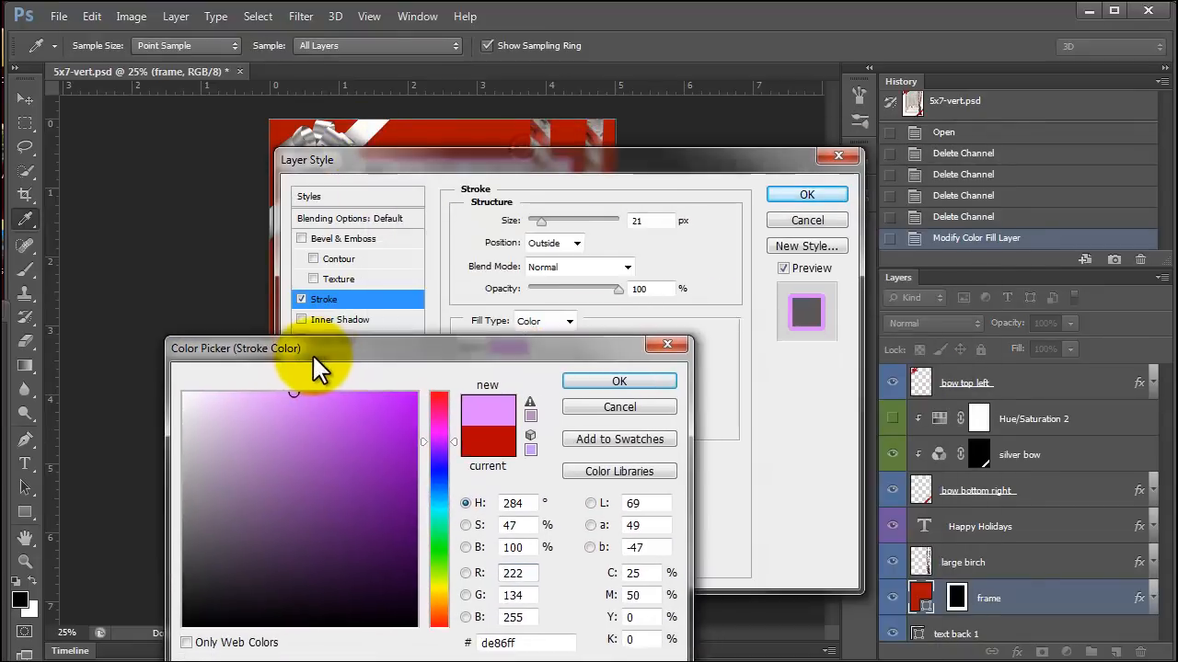
Return the frame's stroke colour to white, ffffff, and apply the layer style.
{"action": "left_click_drag", "start_coordinate": [359, 444], "coordinate": [166, 389]}
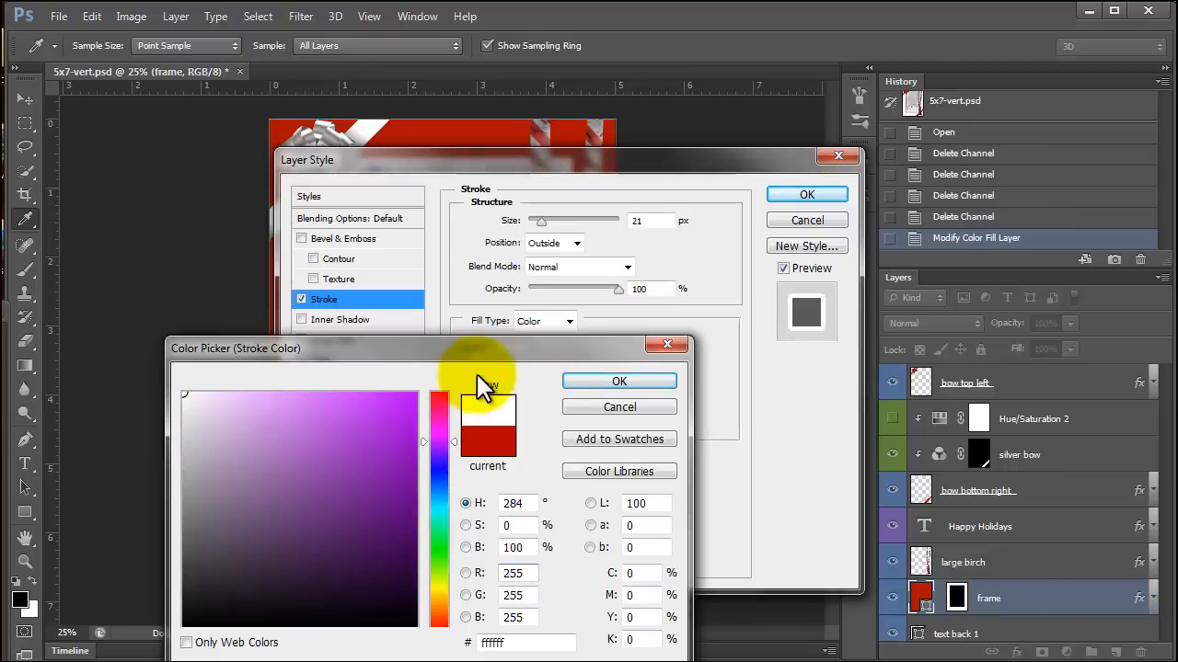
{"action": "left_click", "coordinate": [574, 377]}
{"action": "left_click", "coordinate": [787, 195]}
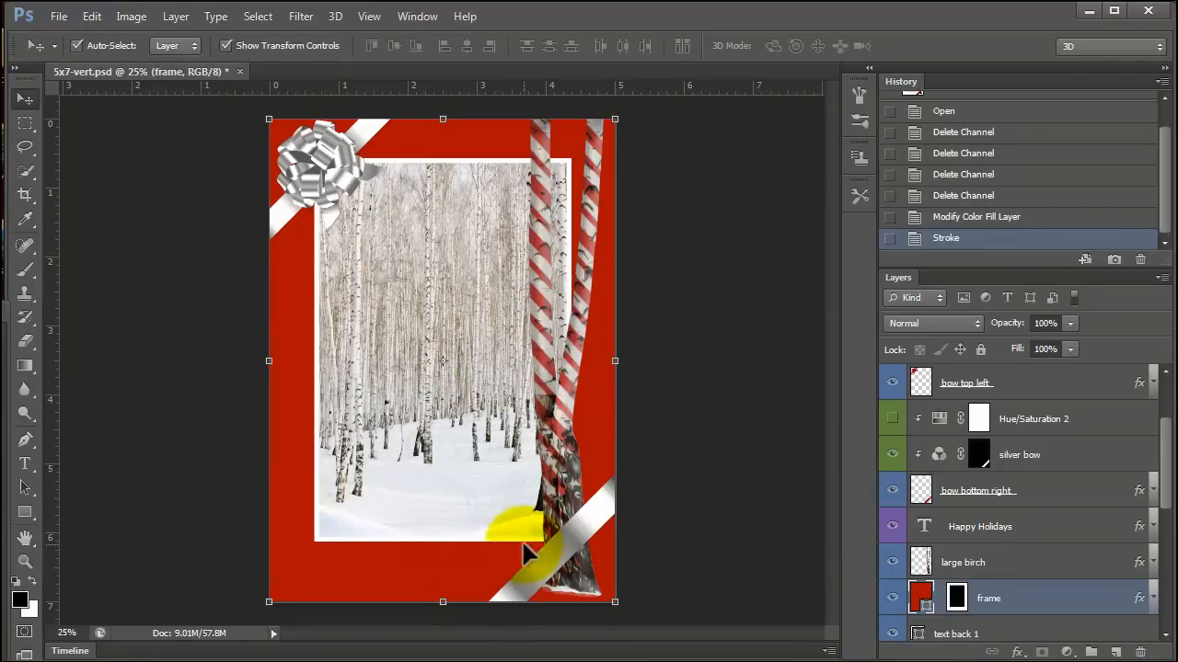
Open extractions.psd from the folder above cc-vol-7 and dock it alongside the other open documents.
{"action": "mouse_move", "coordinate": [7, 263]}
{"action": "left_mouse_down"}
{"action": "mouse_move", "coordinate": [343, 119]}
{"action": "mouse_move", "coordinate": [2, 221]}
{"action": "mouse_move", "coordinate": [0, 241]}
{"action": "left_mouse_up"}
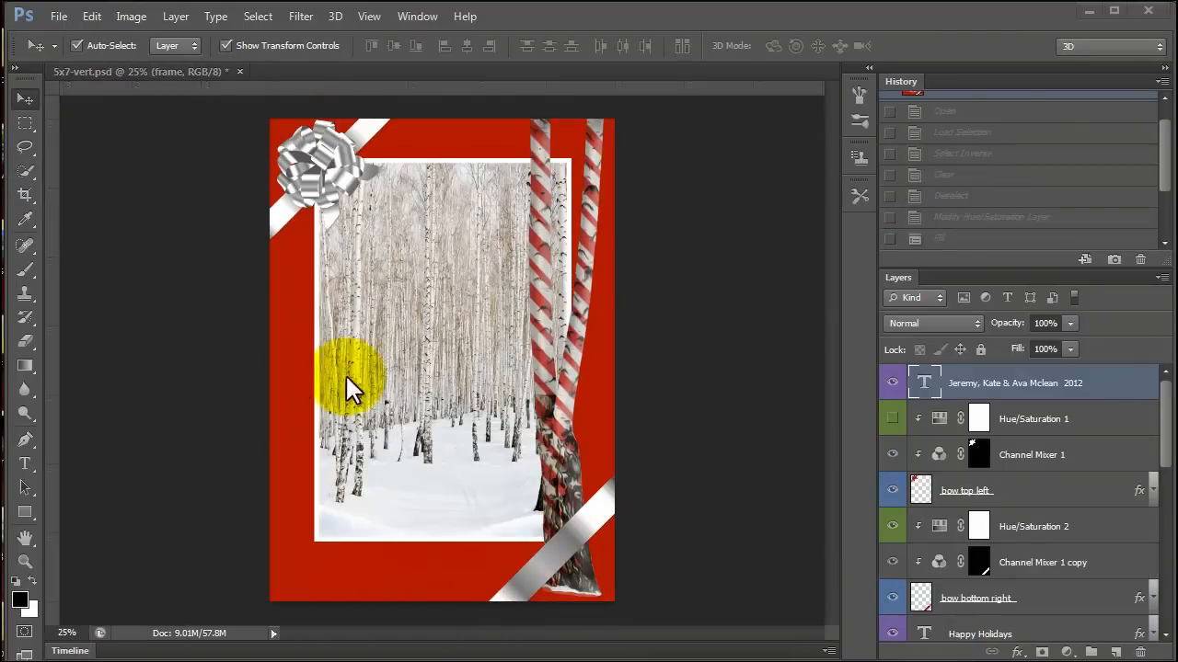
{"action": "left_click", "coordinate": [58, 16]}
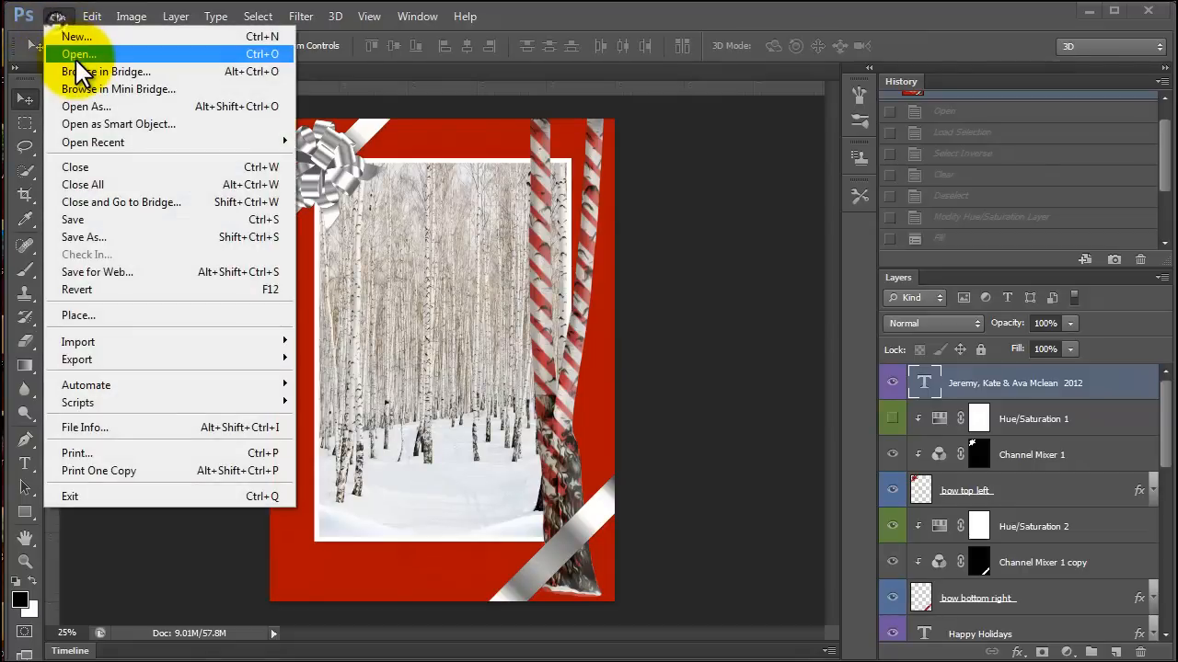
{"action": "left_click", "coordinate": [46, 51]}
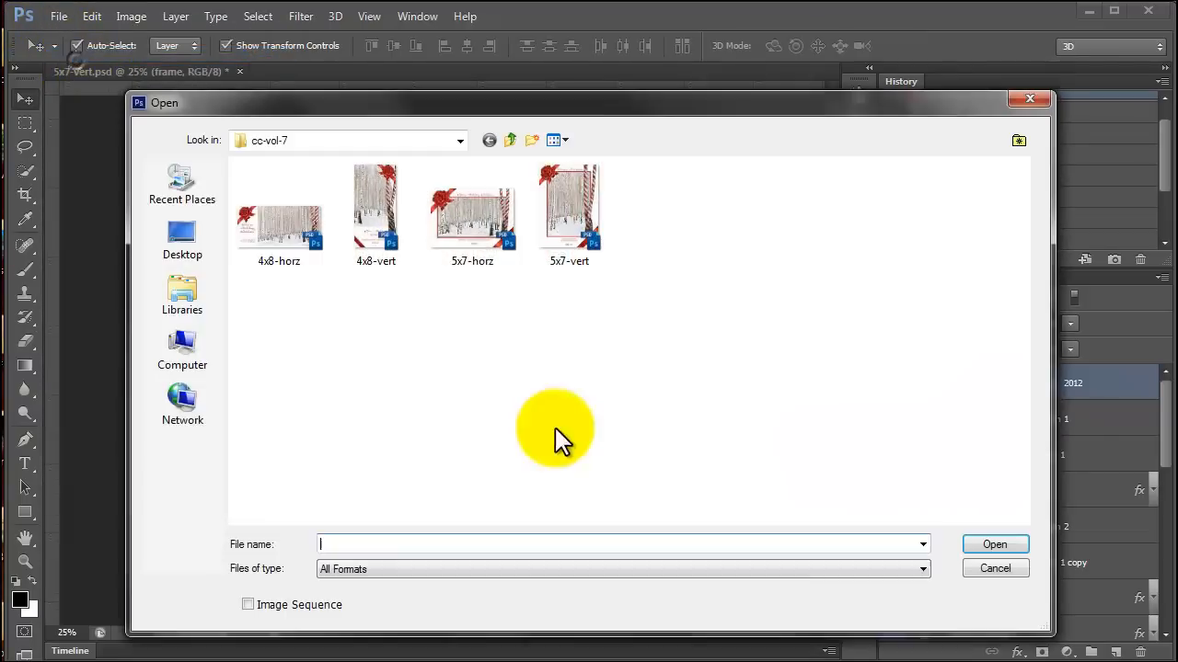
{"action": "left_click", "coordinate": [509, 140]}
{"action": "left_click", "coordinate": [759, 211]}
{"action": "left_click", "coordinate": [997, 548]}
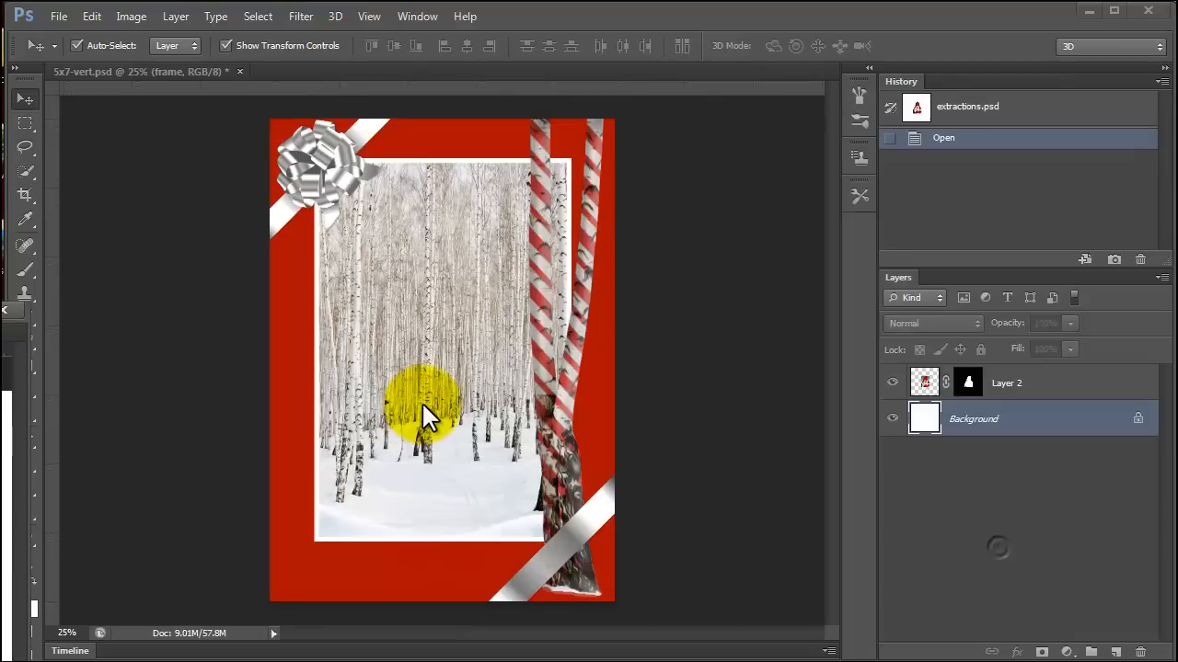
{"action": "left_click_drag", "start_coordinate": [0, 299], "coordinate": [526, 73]}
Toggle the white Background layer in extractions.psd to inspect the girl's cut-out, leaving the background hidden.
{"action": "left_click", "coordinate": [891, 419]}
{"action": "left_click", "coordinate": [891, 419]}
{"action": "left_click", "coordinate": [892, 420]}
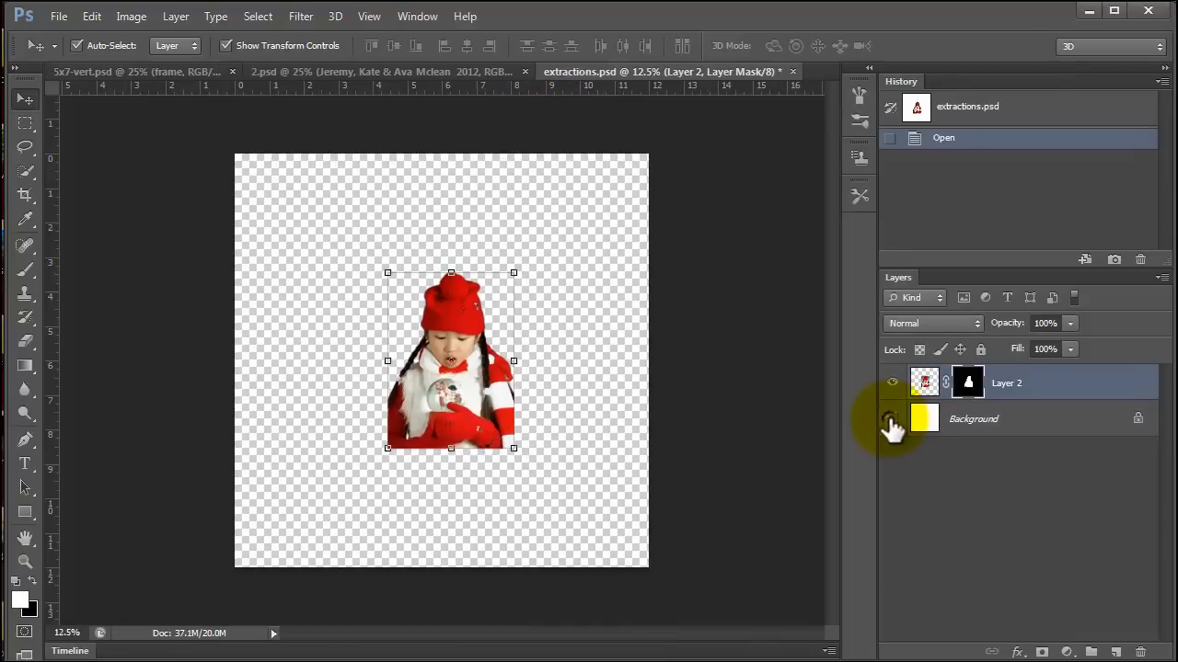
{"action": "left_click", "coordinate": [892, 419]}
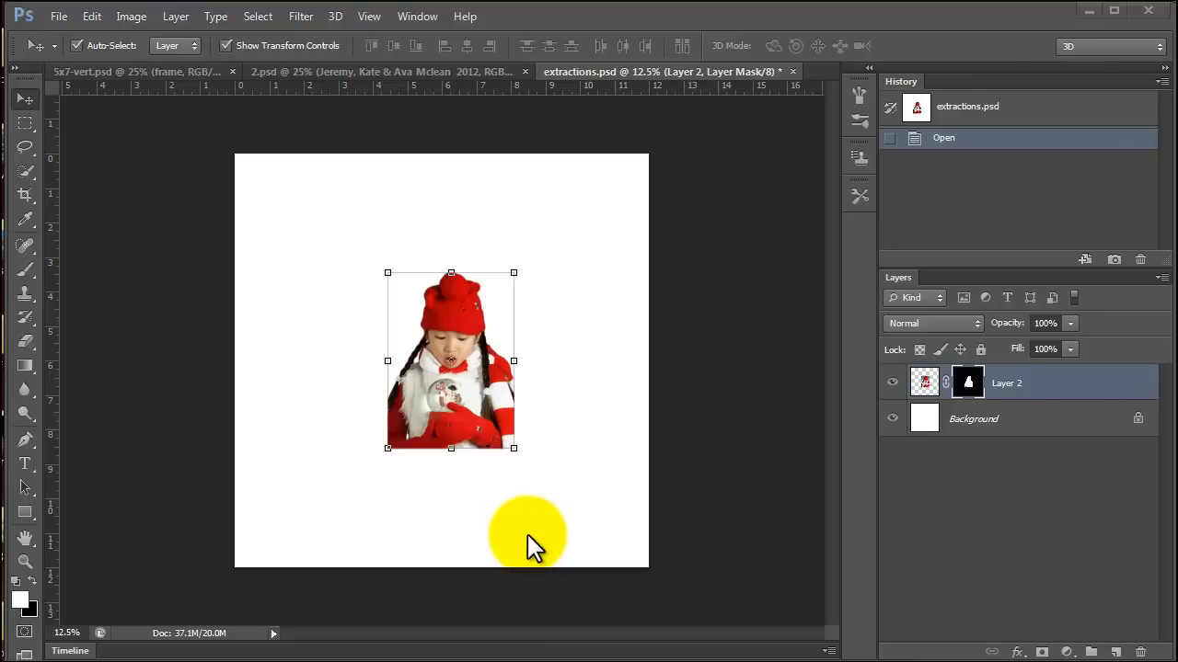
{"action": "left_click", "coordinate": [892, 420]}
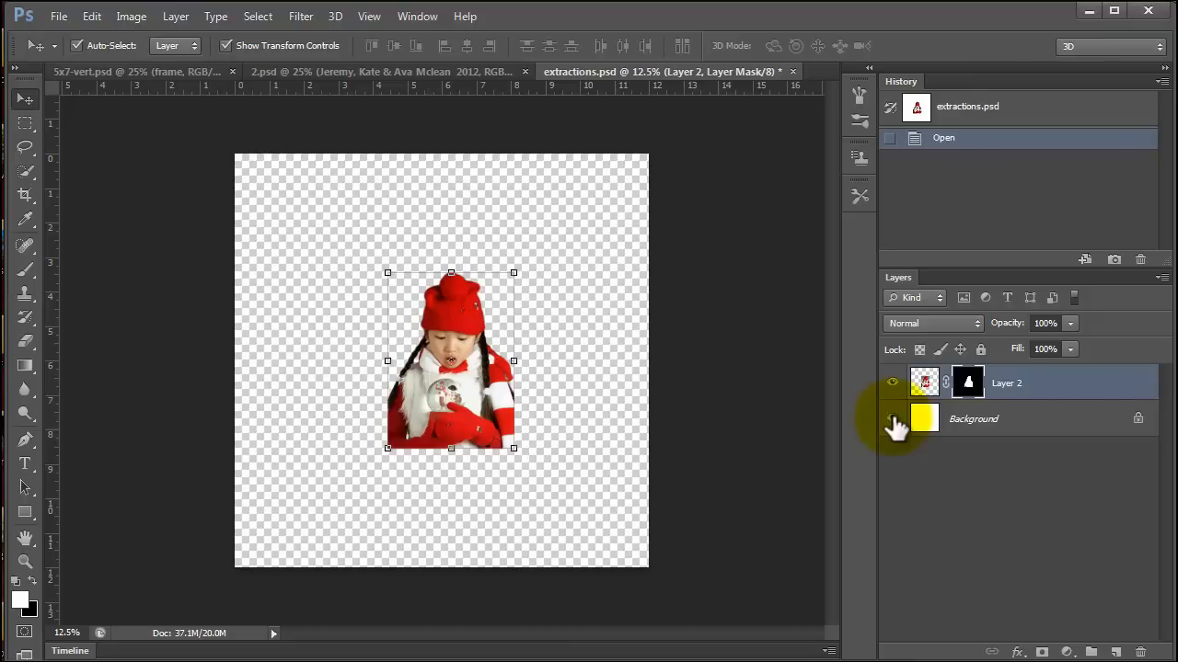
{"action": "left_click", "coordinate": [1029, 431]}
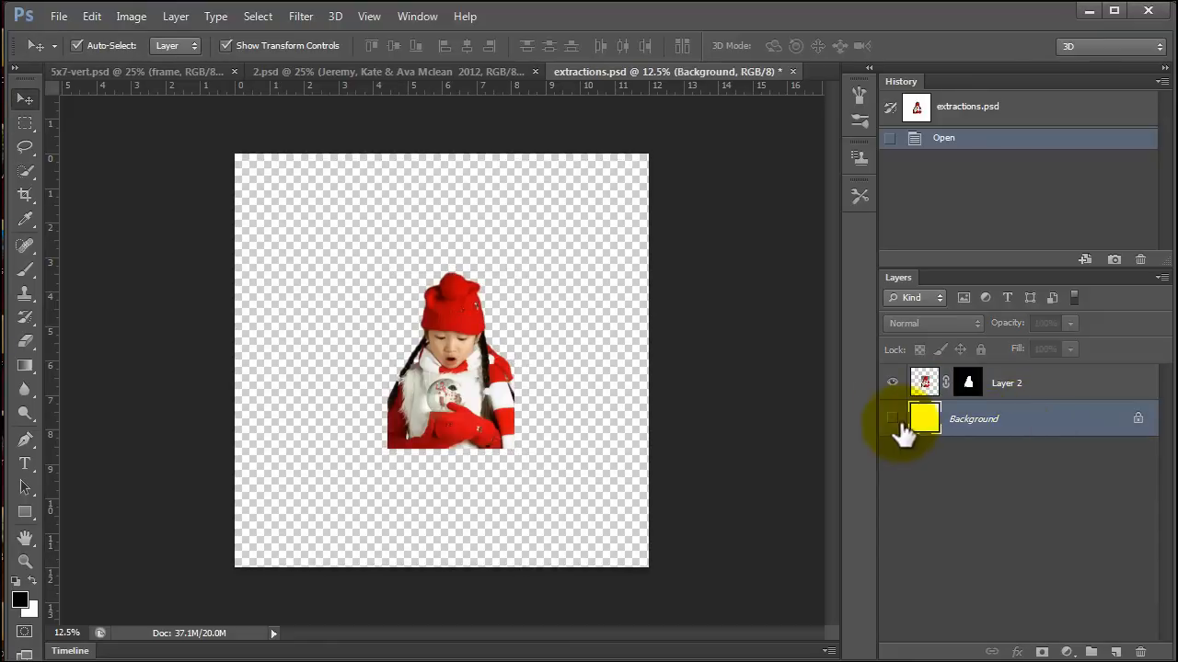
Select Layer 2, float the extractions.psd window and place it so the card behind it is accessible.
{"action": "left_click_drag", "start_coordinate": [610, 72], "coordinate": [525, 176]}
{"action": "left_click_drag", "start_coordinate": [728, 182], "coordinate": [1079, 192]}
{"action": "left_click", "coordinate": [986, 418]}
{"action": "left_click_drag", "start_coordinate": [891, 182], "coordinate": [839, 155]}
{"action": "left_click_drag", "start_coordinate": [962, 157], "coordinate": [309, 187]}
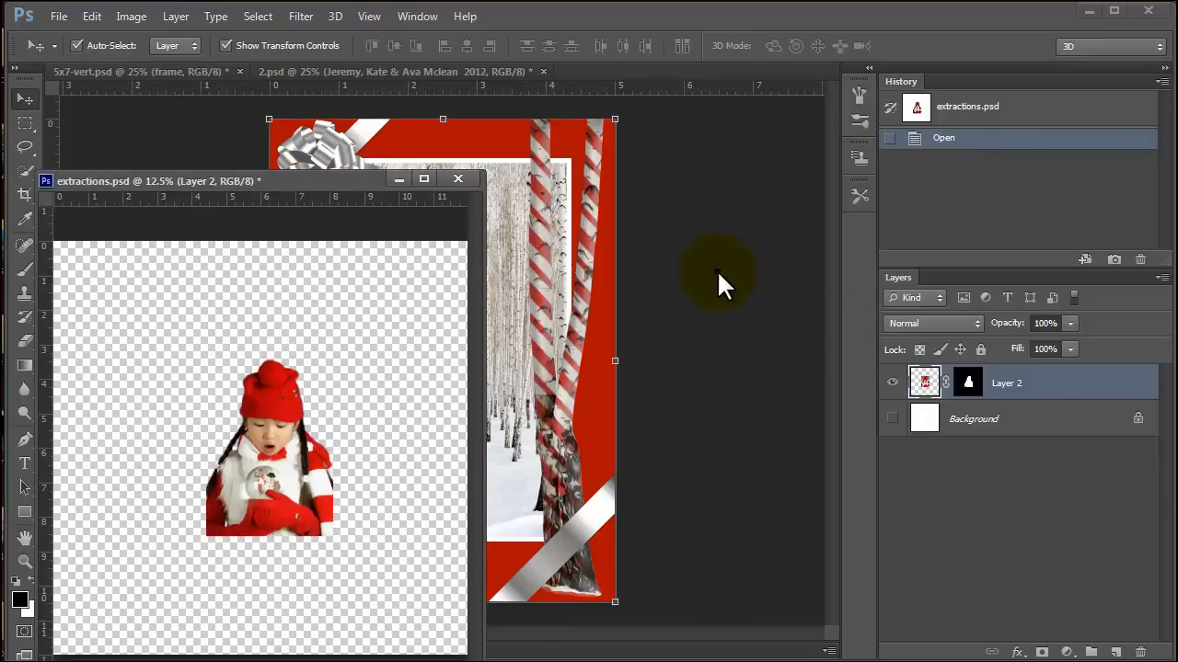
Copy the masked girl layer from extractions.psd into 5x7-vert.psd directly above the YOUR PHOTO HERE layer.
{"action": "left_click", "coordinate": [717, 276]}
{"action": "scroll", "coordinate": [1003, 538], "scroll_direction": "up", "scroll_amount": 1}
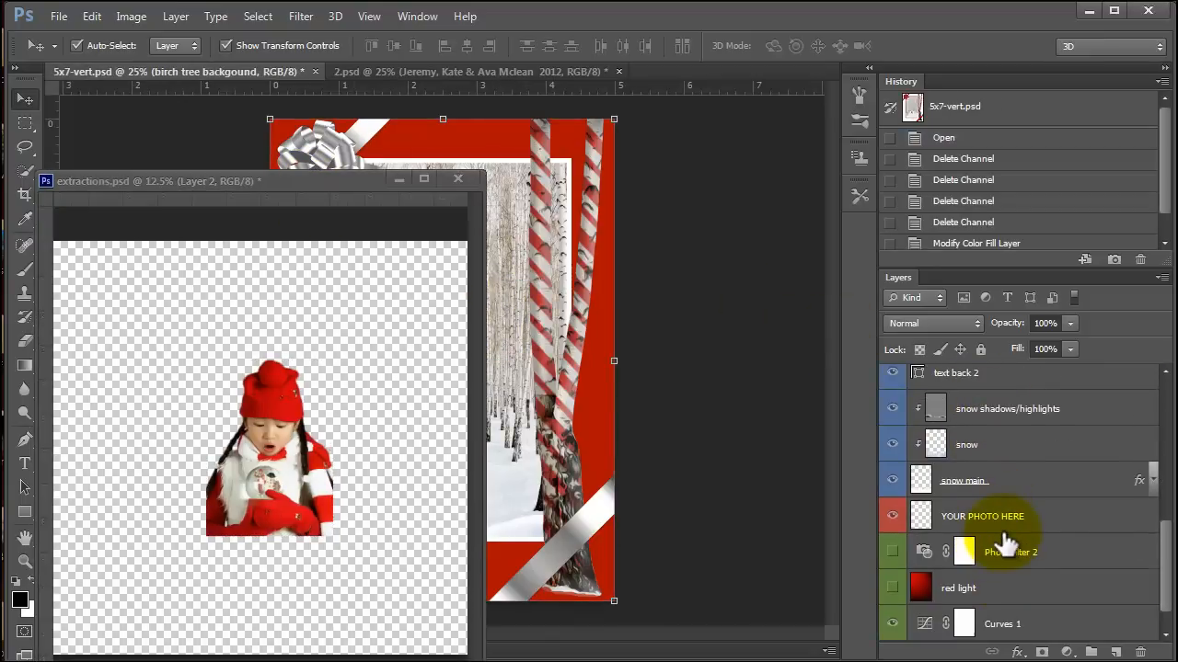
{"action": "left_click", "coordinate": [993, 520]}
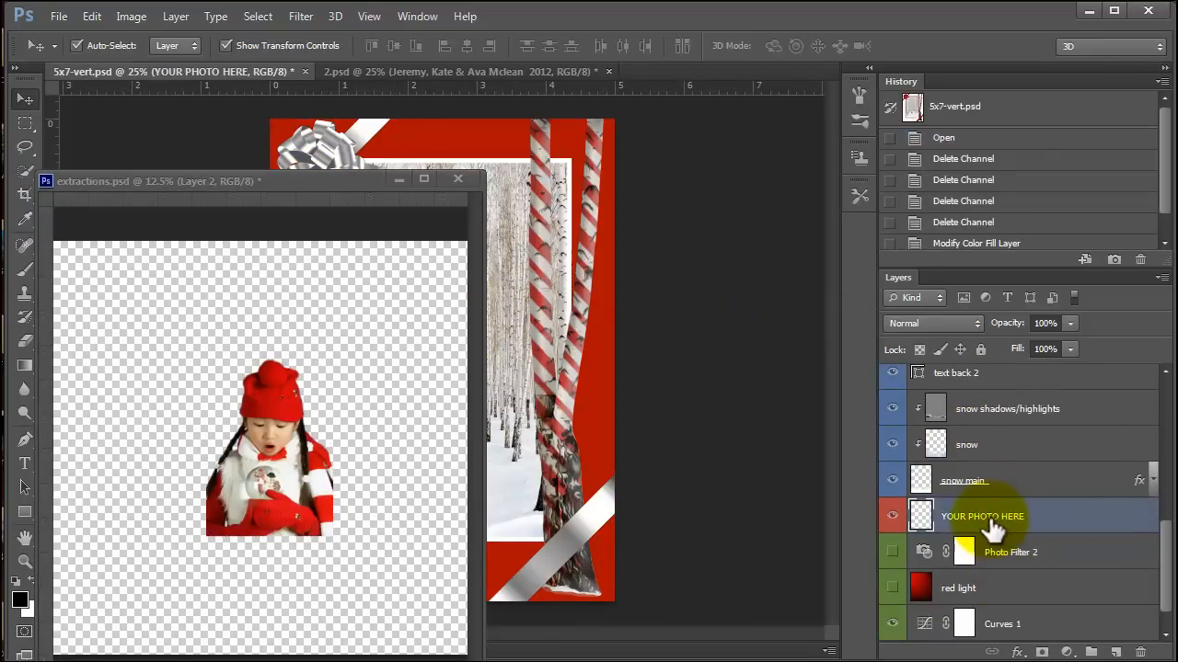
{"action": "left_click", "coordinate": [256, 432]}
{"action": "mouse_move", "coordinate": [256, 433]}
{"action": "left_mouse_down"}
{"action": "mouse_move", "coordinate": [575, 355]}
{"action": "mouse_move", "coordinate": [602, 480]}
{"action": "left_mouse_up"}
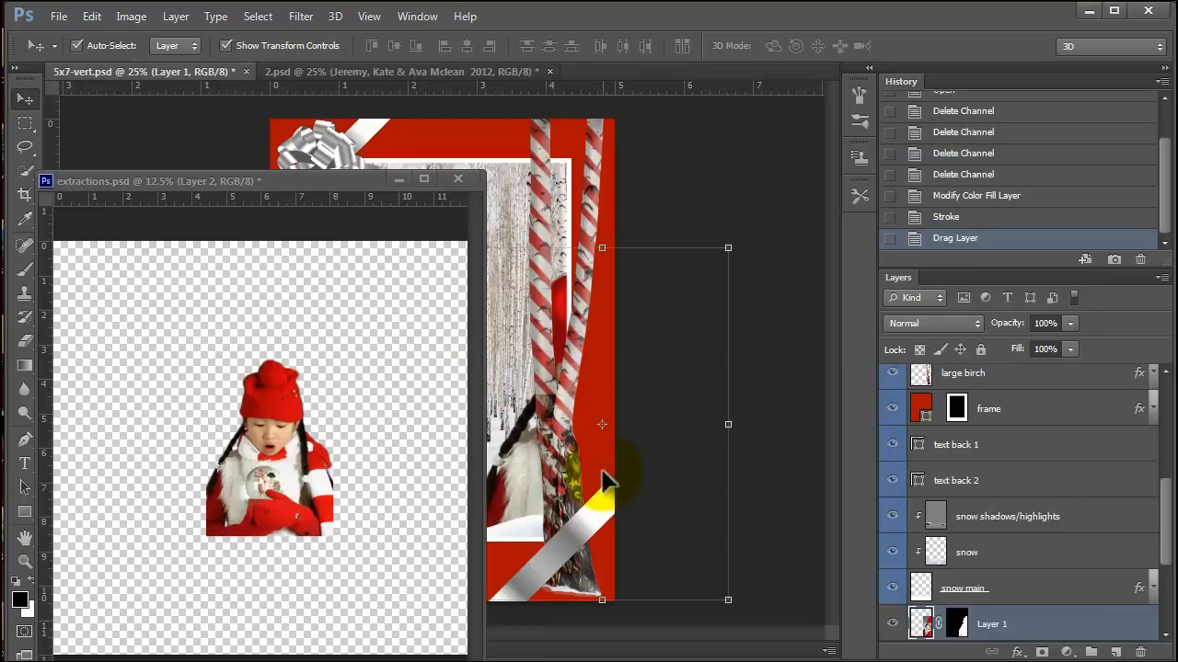
Minimise extractions.psd and move the girl to the centre of the card's frame, with her lower edge behind the snow.
{"action": "left_click", "coordinate": [401, 178]}
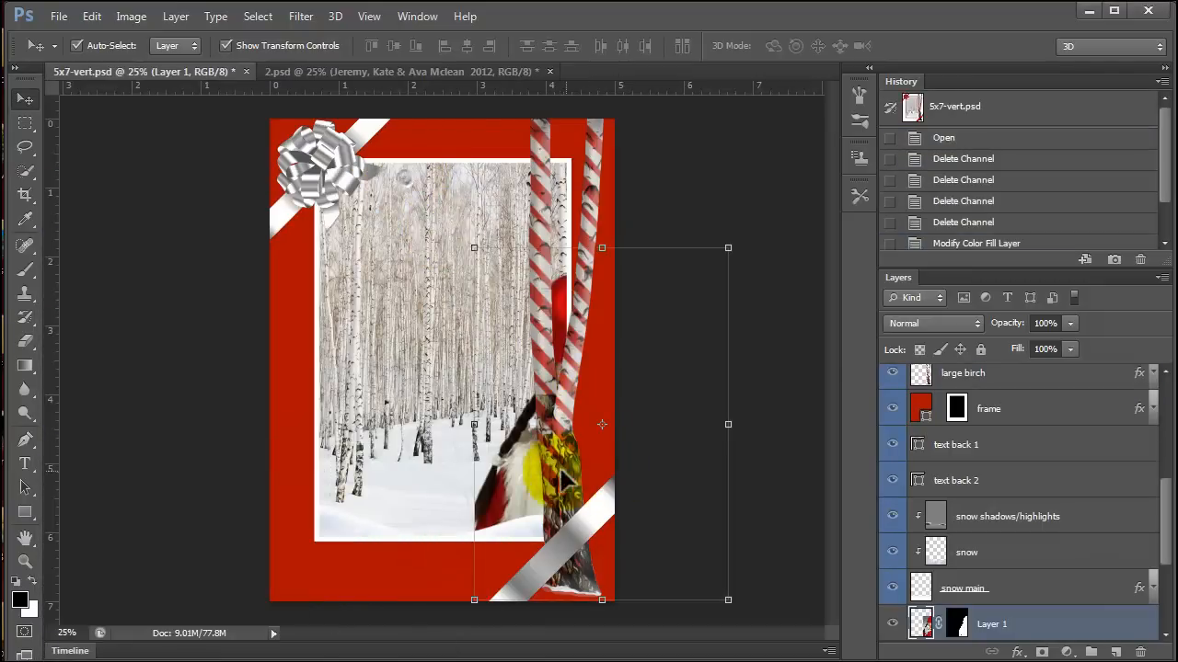
{"action": "left_click_drag", "start_coordinate": [525, 481], "coordinate": [314, 442]}
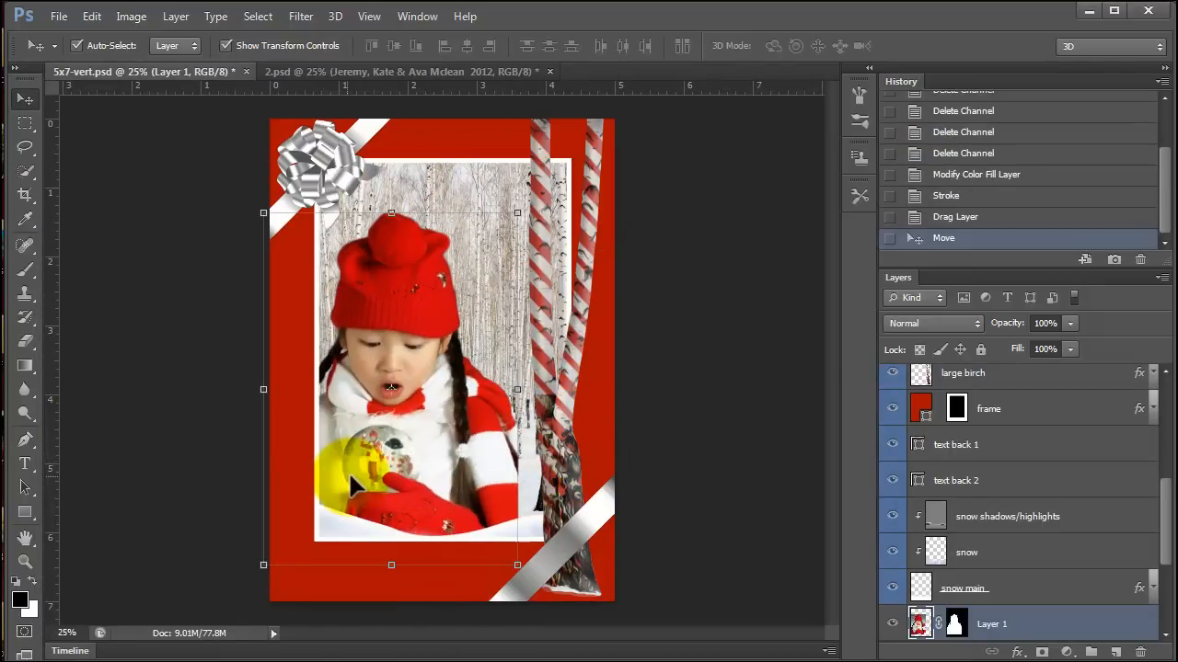
{"action": "left_click_drag", "start_coordinate": [433, 460], "coordinate": [457, 427]}
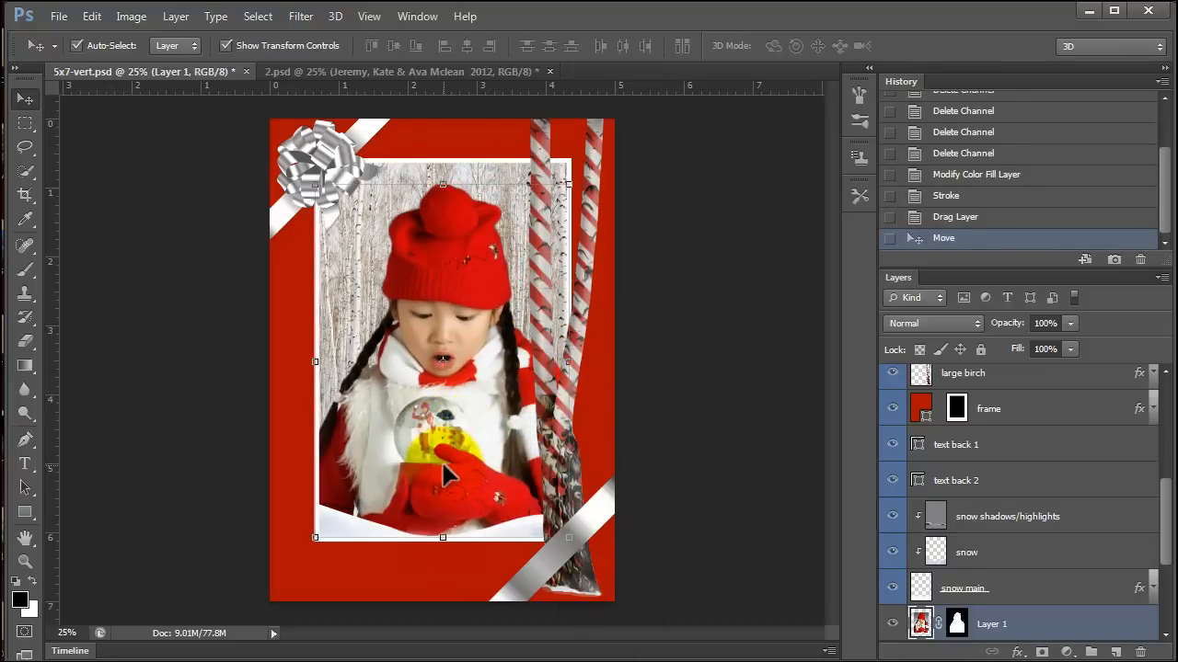
Select the snow shadows/highlights layer and check the girl's position beneath the snow layers by toggling the photo layer off and on.
{"action": "left_click", "coordinate": [522, 539]}
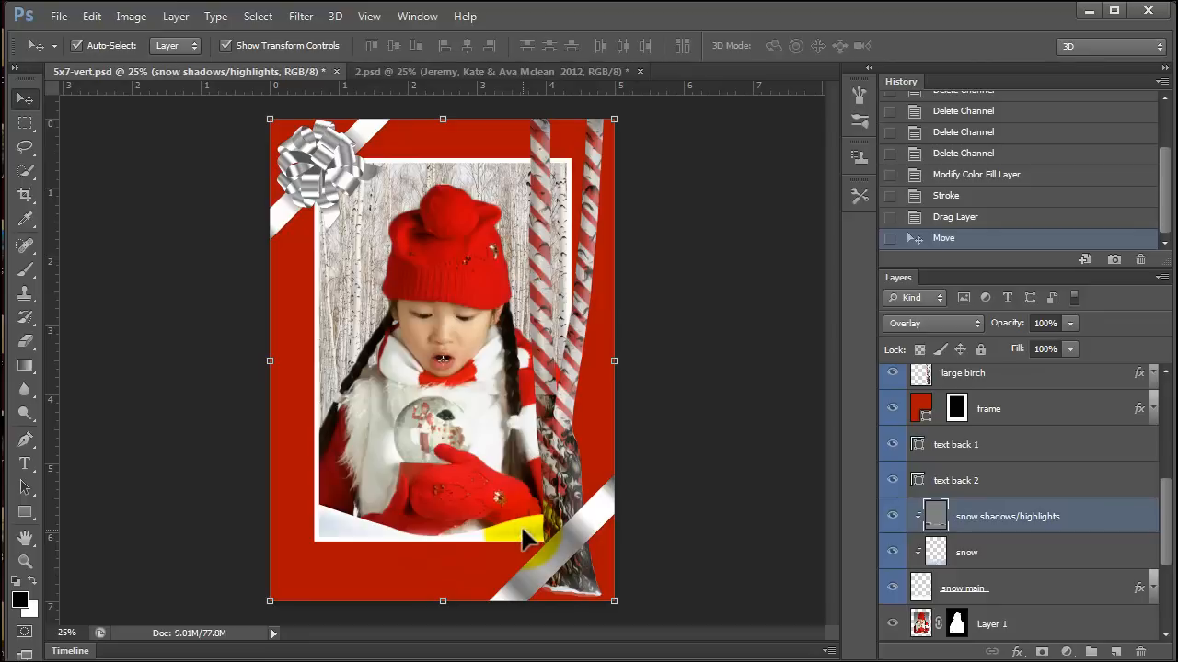
{"action": "scroll", "coordinate": [1048, 565], "scroll_direction": "down", "scroll_amount": 1}
{"action": "left_click", "coordinate": [892, 552]}
{"action": "left_click", "coordinate": [892, 552]}
{"action": "scroll", "coordinate": [1048, 550], "scroll_direction": "down", "scroll_amount": 1}
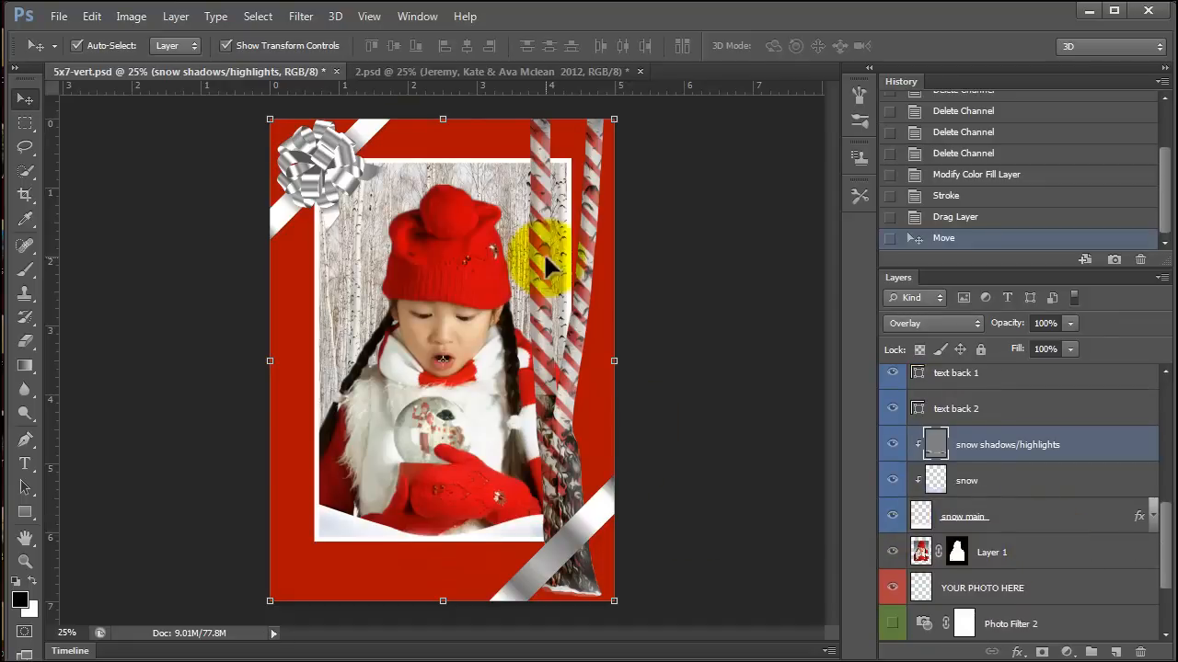
Change the text colour of the Happy Holidays layer to white, ffffff, using the Character settings.
{"action": "left_click", "coordinate": [444, 152]}
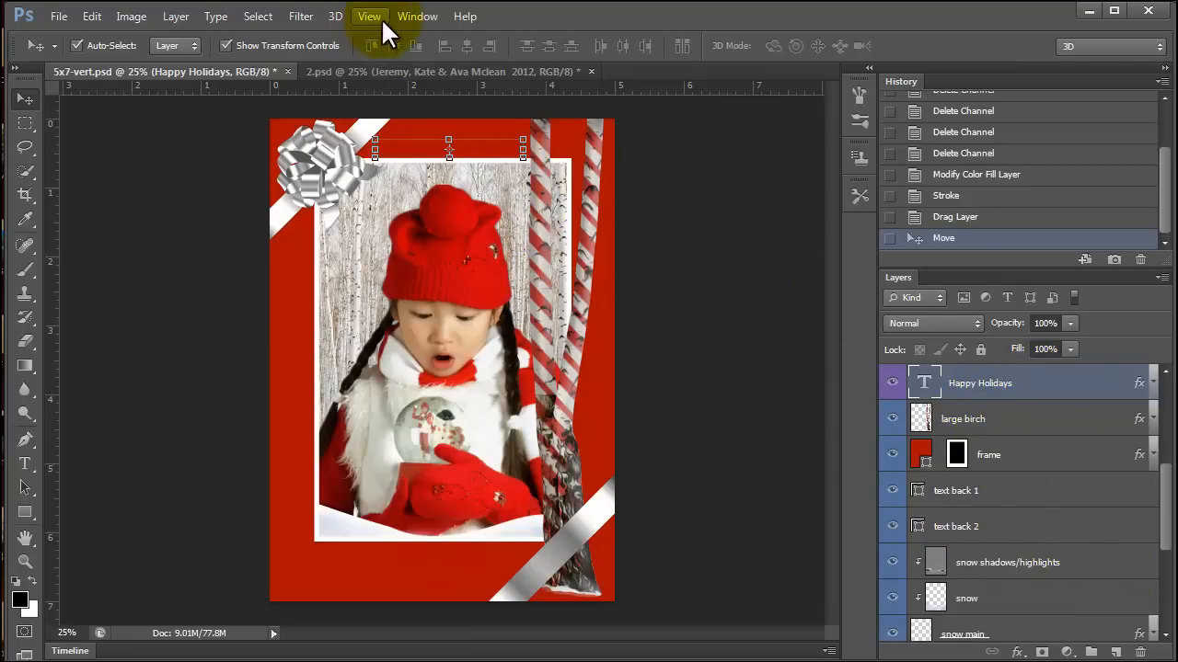
{"action": "left_click", "coordinate": [417, 15]}
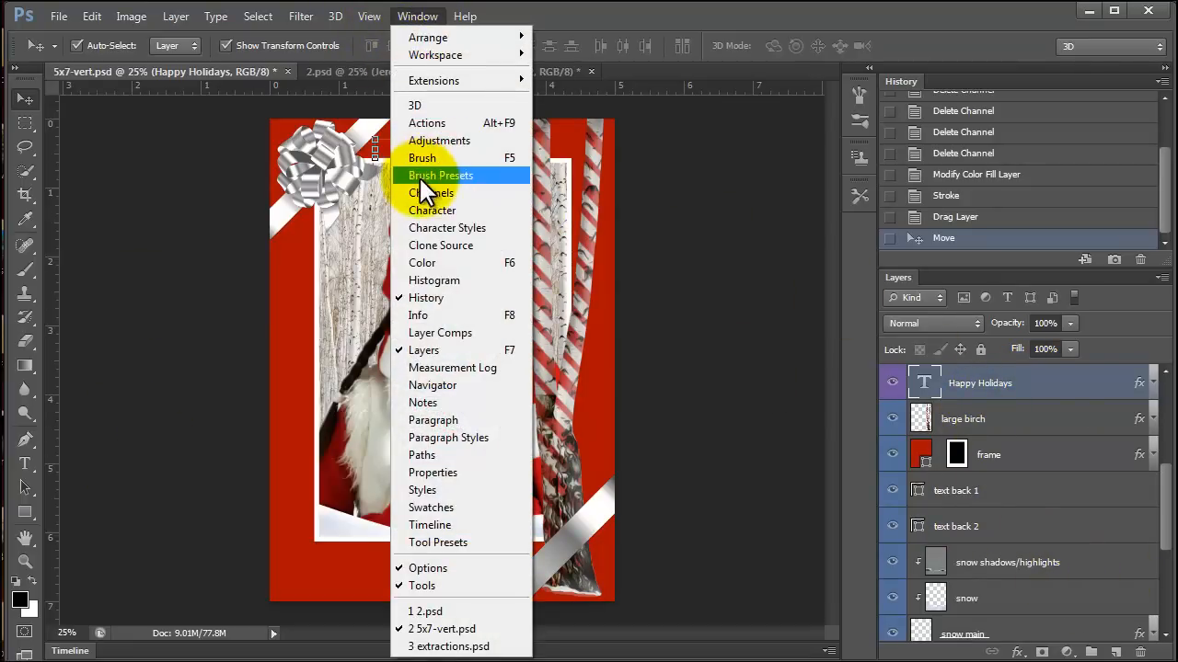
{"action": "left_click", "coordinate": [431, 210]}
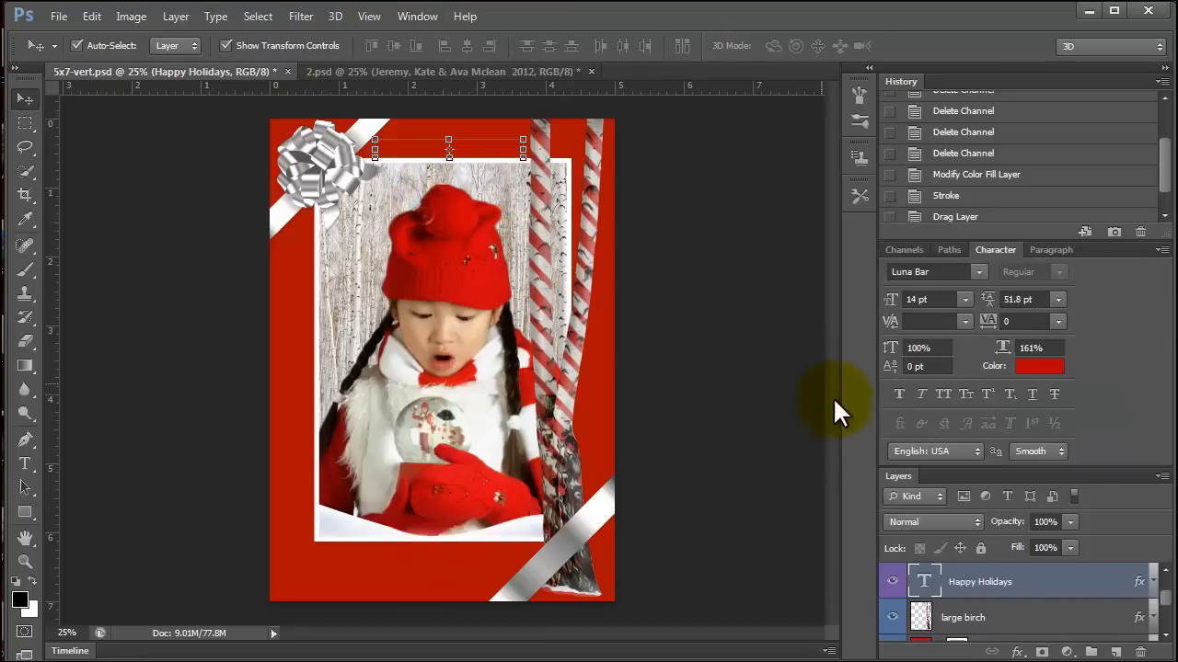
{"action": "left_click", "coordinate": [1041, 368]}
{"action": "left_click_drag", "start_coordinate": [220, 398], "coordinate": [150, 376]}
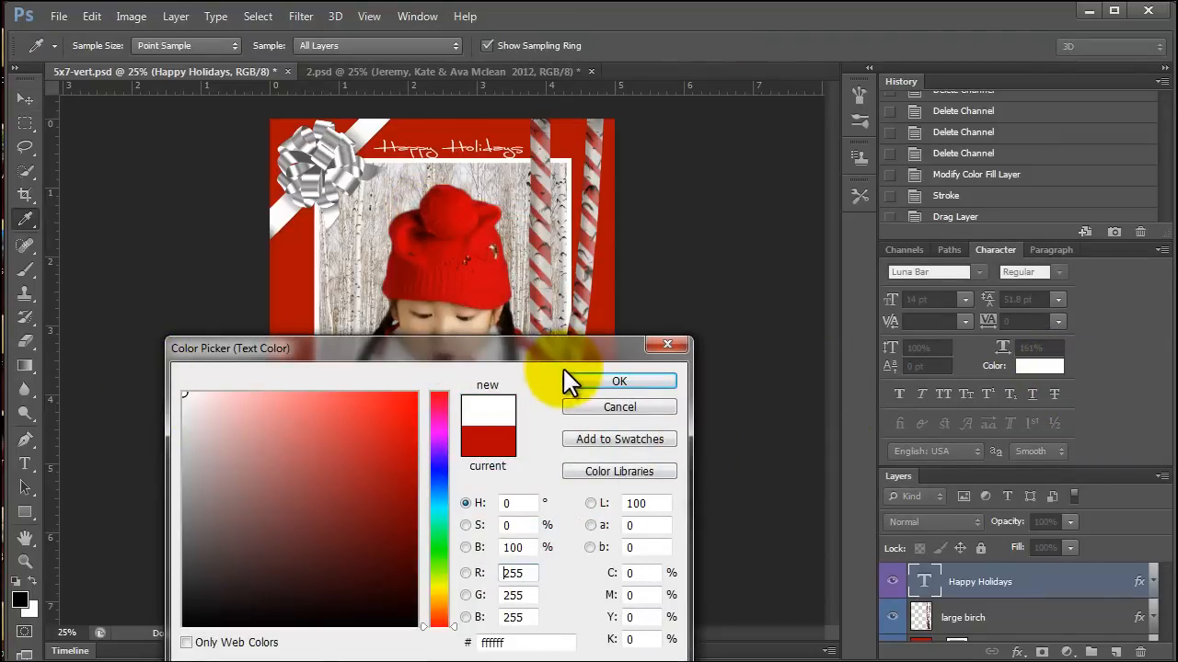
{"action": "left_click", "coordinate": [598, 381]}
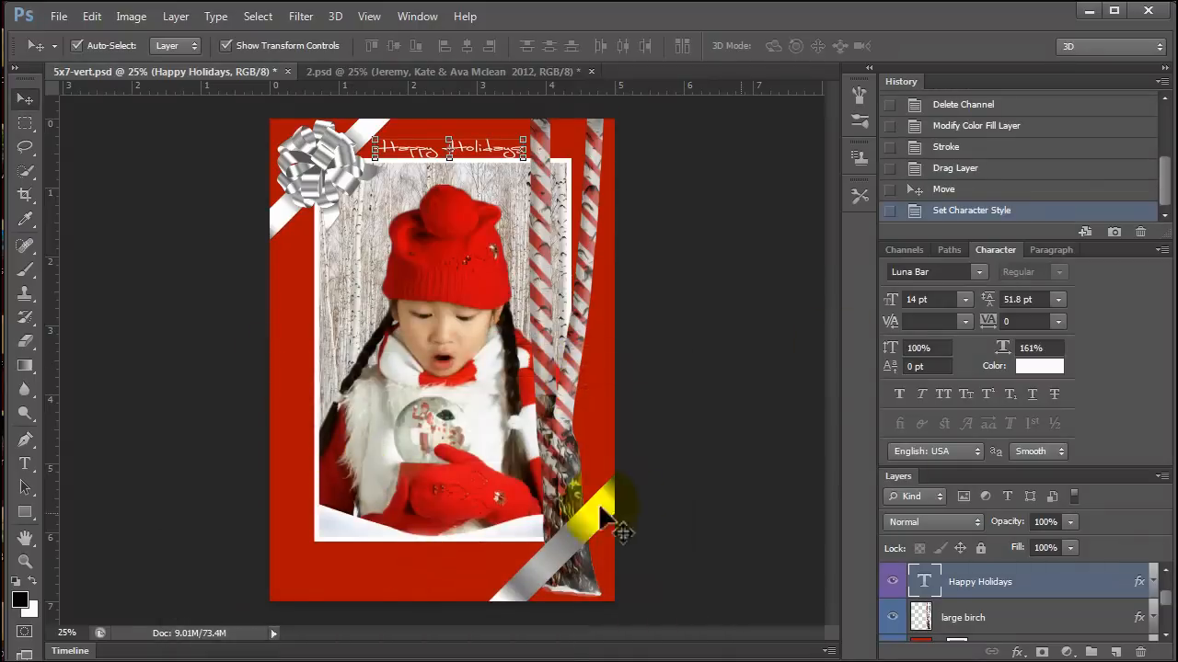
Select the family names and year text below the photo and set its colour to white, ffffff.
{"action": "left_click", "coordinate": [414, 579]}
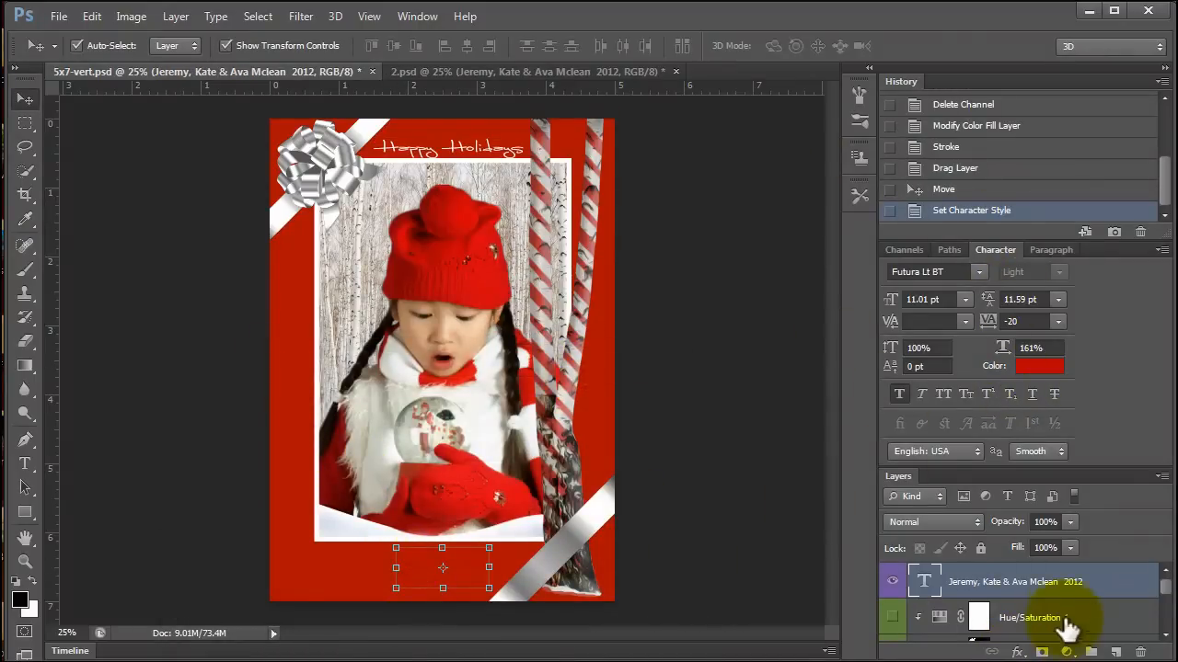
{"action": "left_click", "coordinate": [1034, 368]}
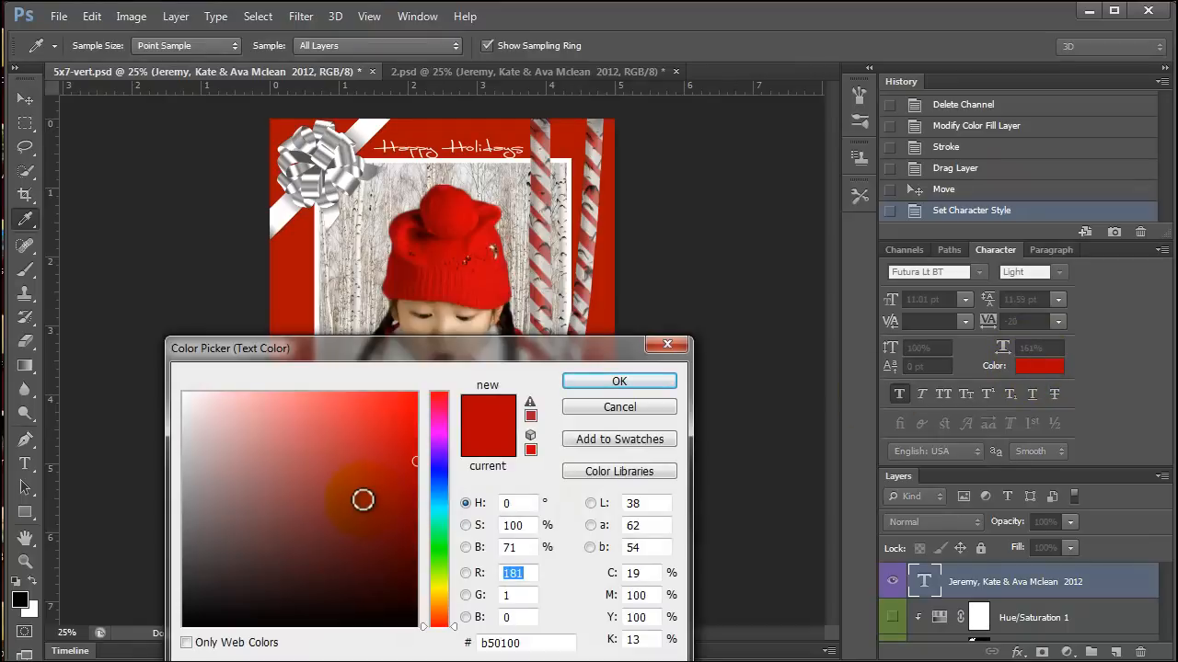
{"action": "left_click_drag", "start_coordinate": [184, 412], "coordinate": [153, 350]}
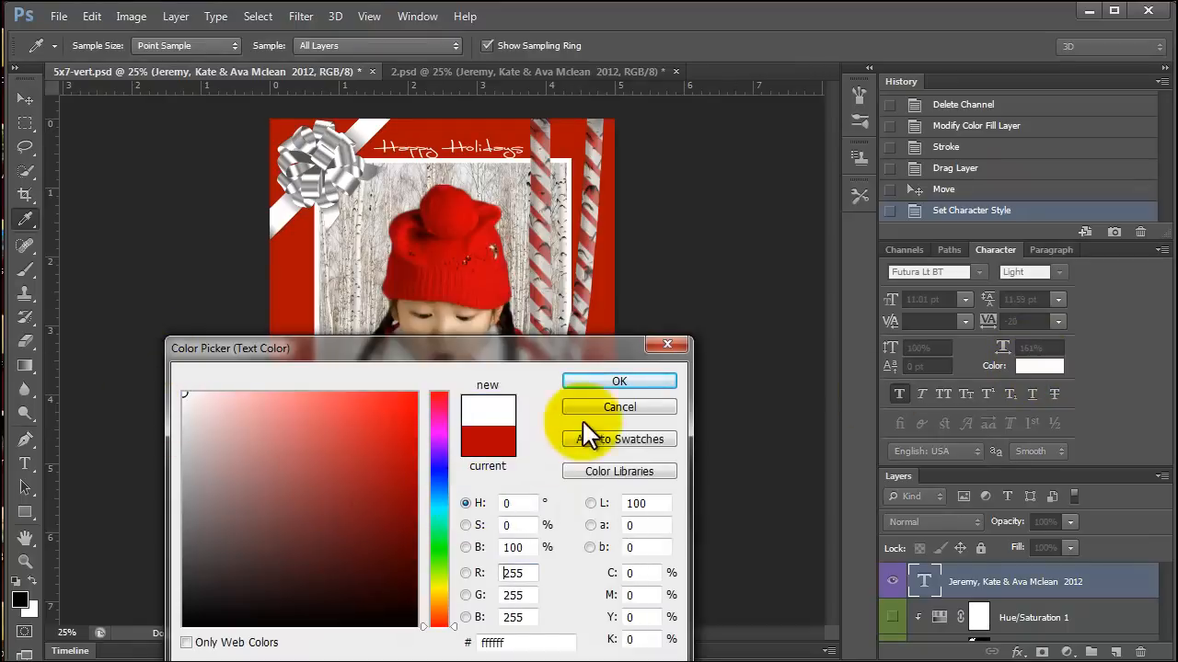
Try a dark teal, 366153, as the colour of the family names text.
{"action": "left_click", "coordinate": [439, 522]}
{"action": "left_click", "coordinate": [307, 499]}
{"action": "left_click_drag", "start_coordinate": [389, 354], "coordinate": [781, 190]}
{"action": "left_click", "coordinate": [669, 386]}
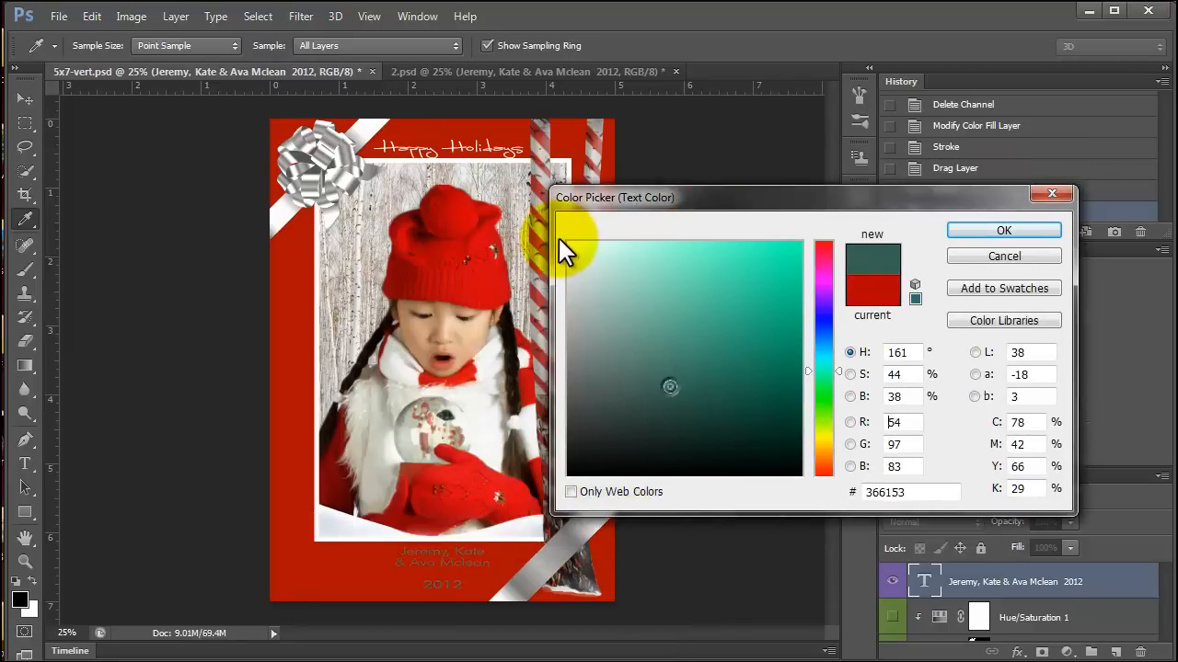
Set the family names text colour to white, ffffff, and add a drop shadow with the default settings to its layer.
{"action": "left_click_drag", "start_coordinate": [583, 249], "coordinate": [552, 231]}
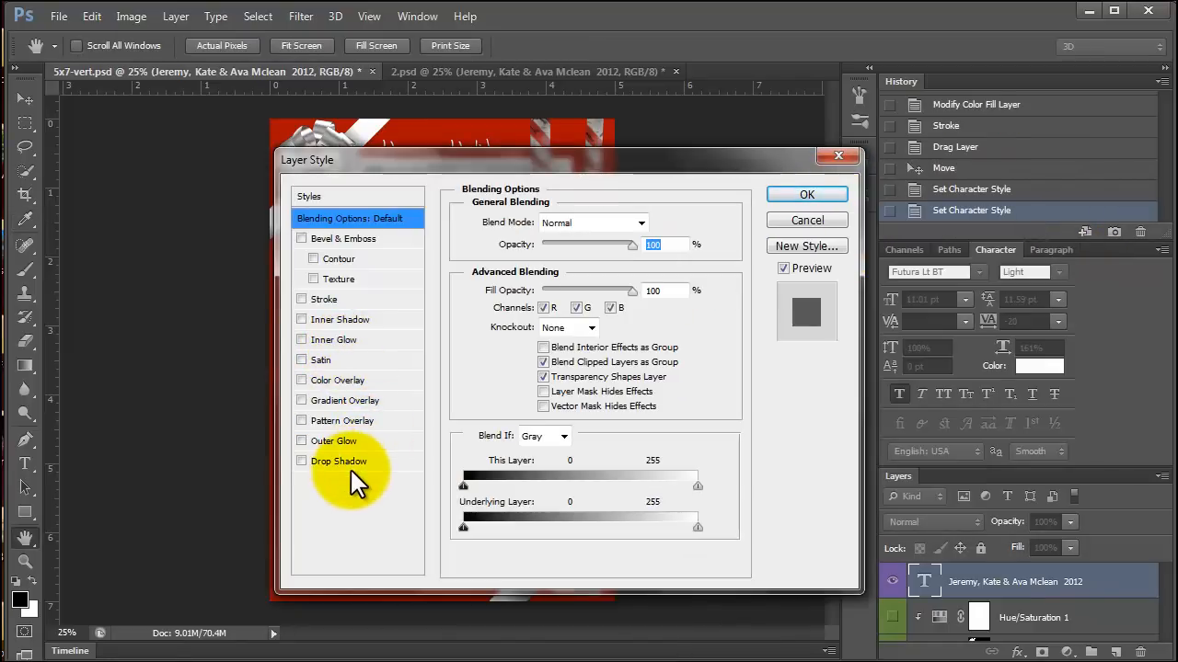
{"action": "left_click", "coordinate": [351, 471]}
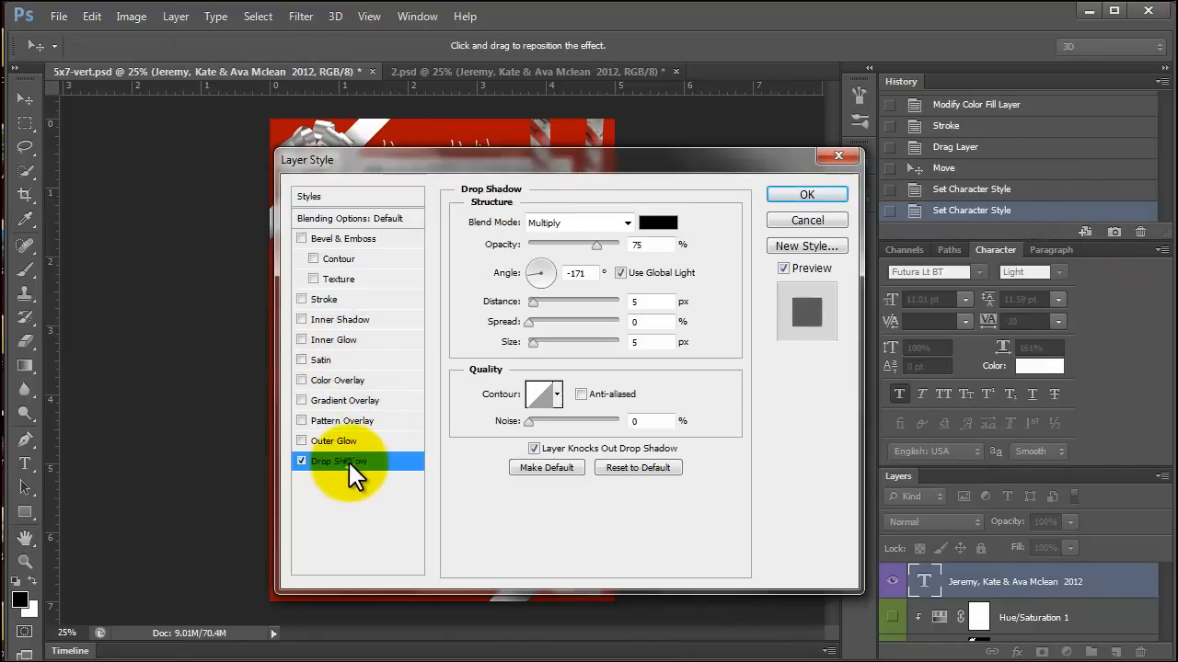
{"action": "left_click", "coordinate": [806, 194]}
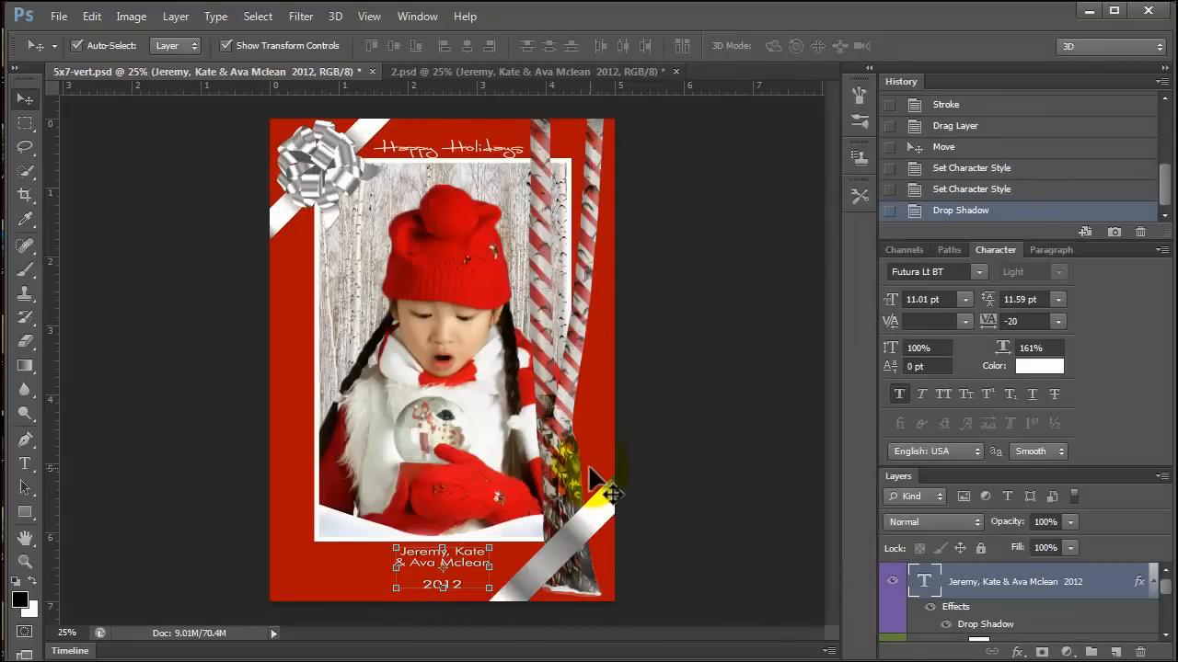
{"action": "left_click", "coordinate": [594, 474]}
{"action": "left_click", "coordinate": [472, 563]}
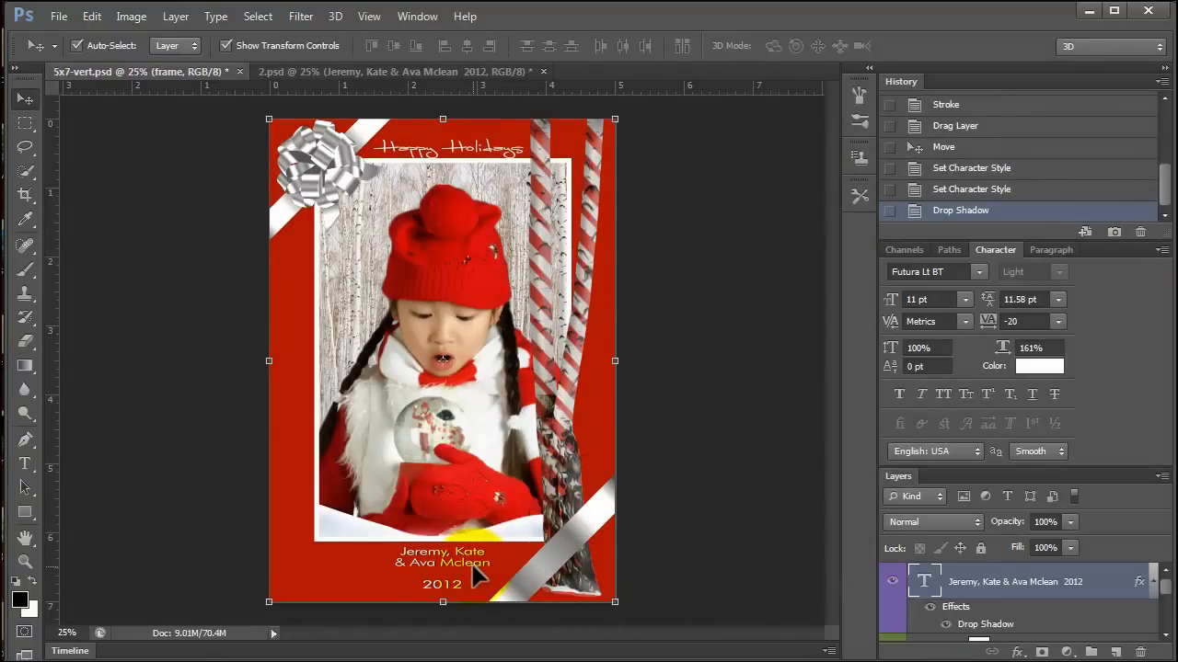
Add a drop shadow to the Happy Holidays text layer, keeping the default shadow settings.
{"action": "left_click", "coordinate": [453, 148]}
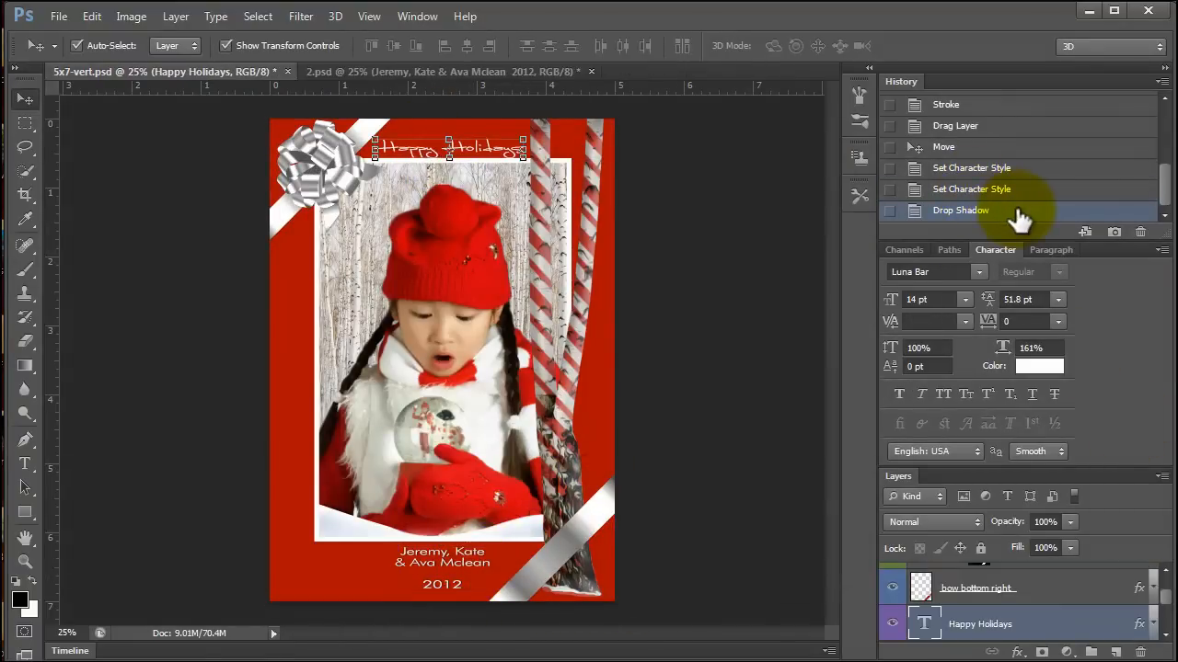
{"action": "double_click", "coordinate": [1047, 624]}
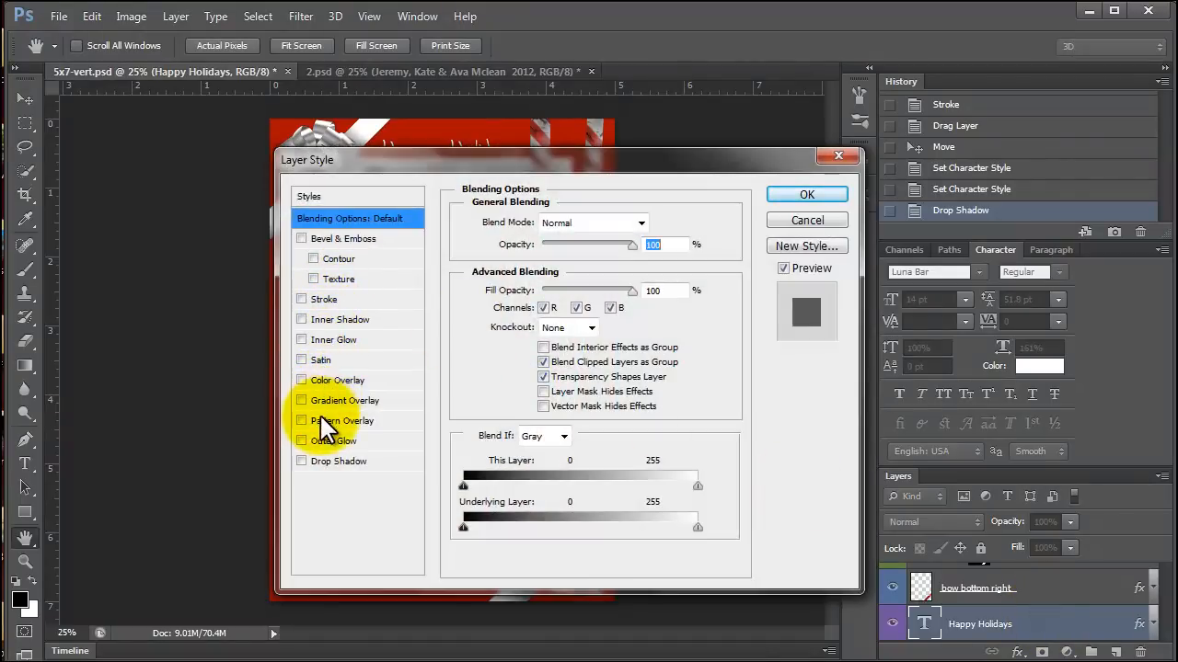
{"action": "left_click", "coordinate": [317, 461]}
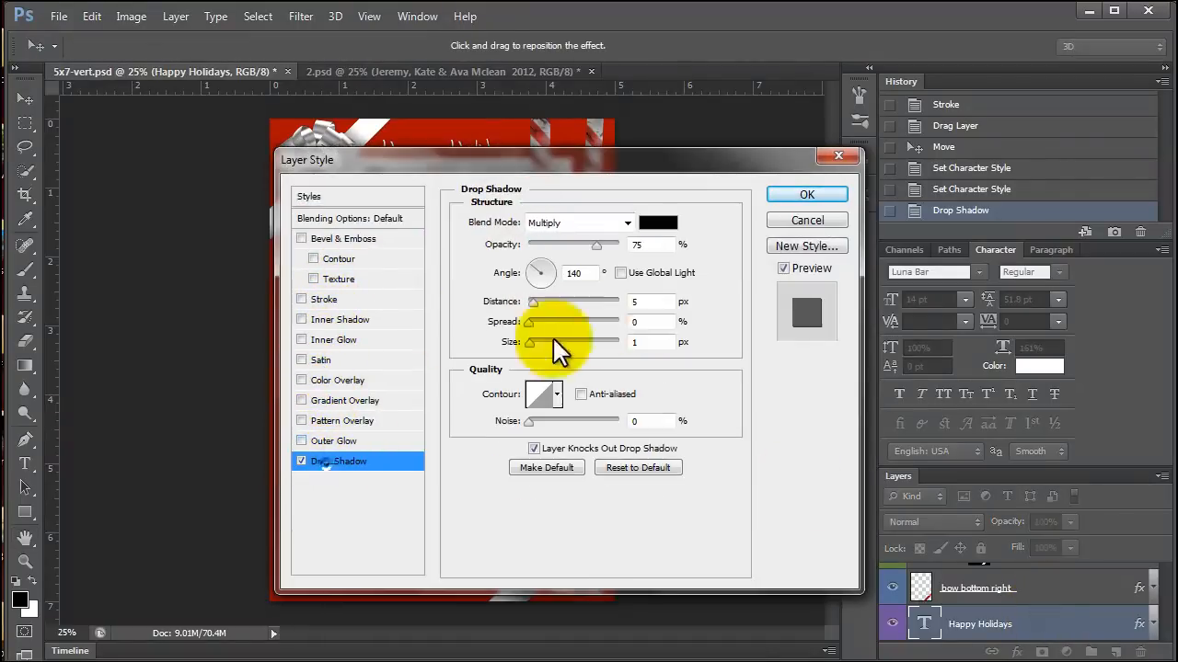
{"action": "left_click", "coordinate": [805, 195]}
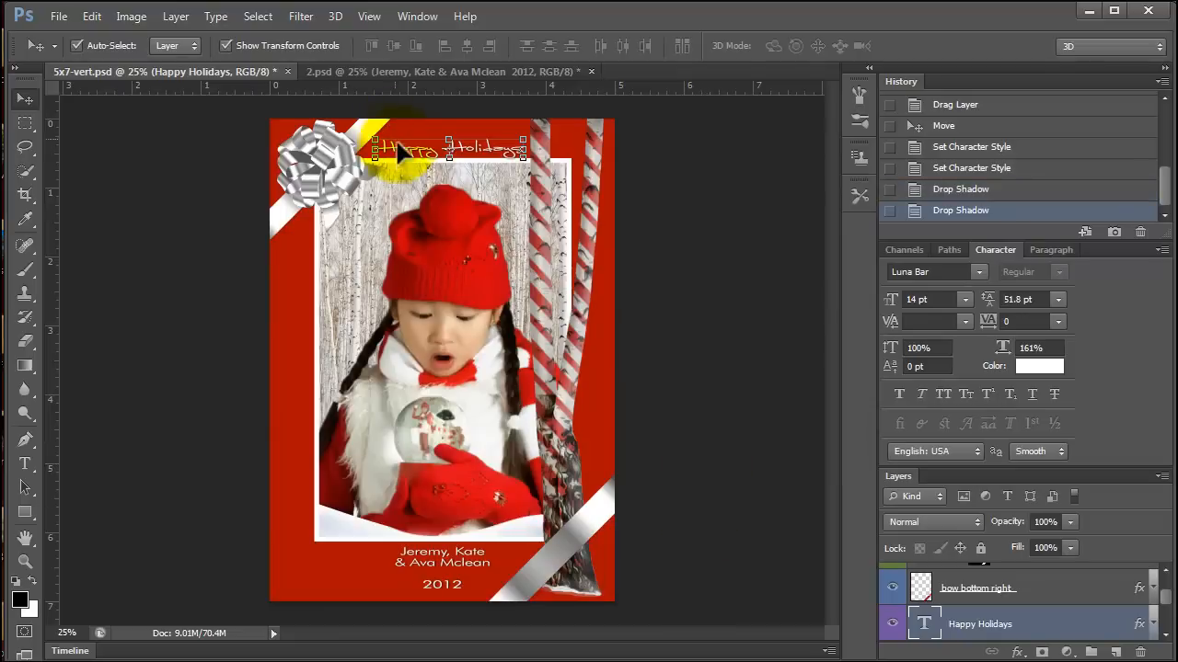
Replace the Happy Holidays heading text with "Merry Christmas".
{"action": "left_click", "coordinate": [27, 465]}
{"action": "double_click", "coordinate": [414, 147]}
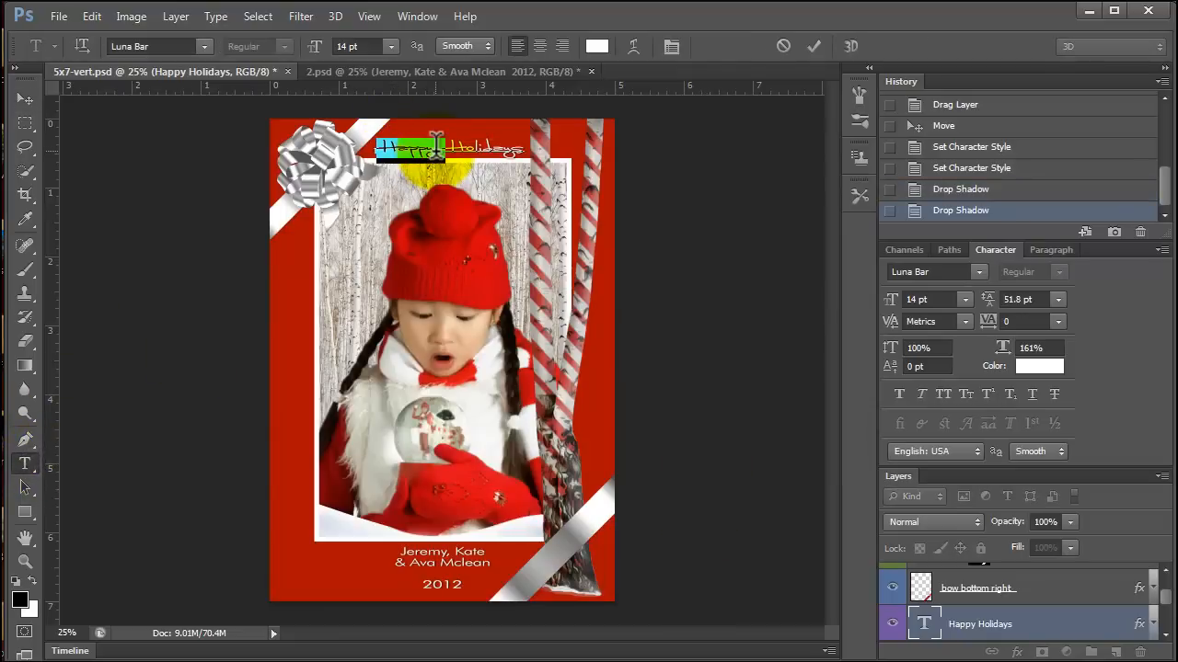
{"action": "triple_click", "coordinate": [435, 147]}
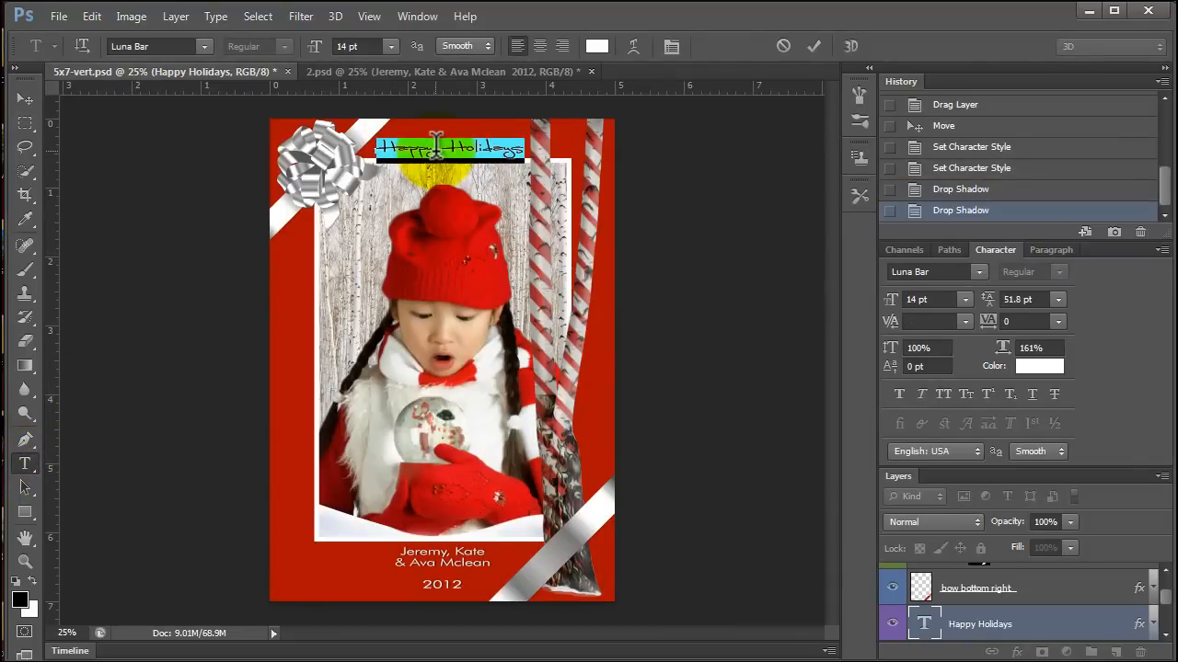
{"action": "type", "text": "Merry Christmas"}
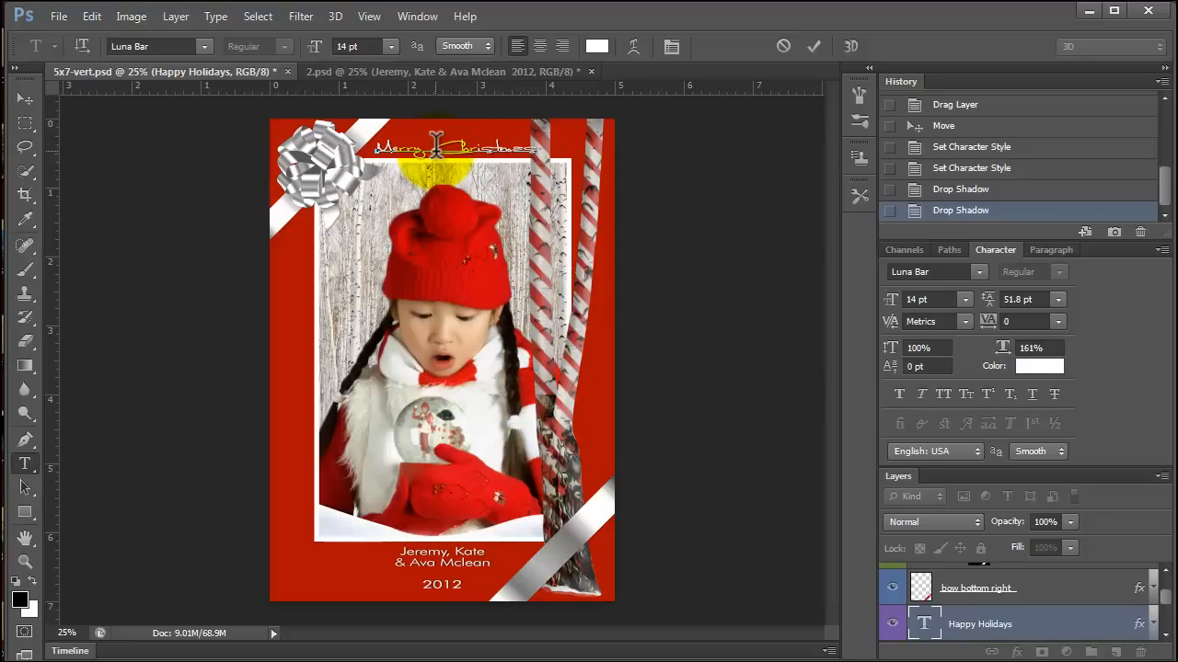
Set the font size of the Merry Christmas heading to 13 pt and nudge it slightly into position above the photo.
{"action": "triple_click", "coordinate": [485, 147]}
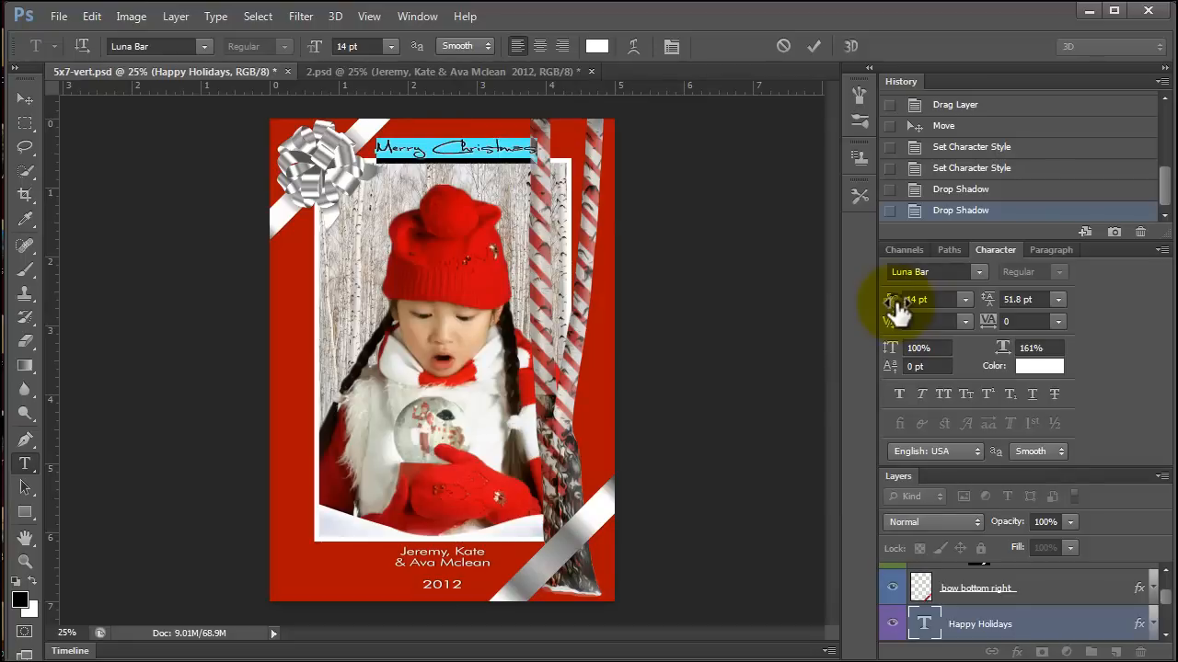
{"action": "left_click_drag", "start_coordinate": [898, 313], "coordinate": [896, 313]}
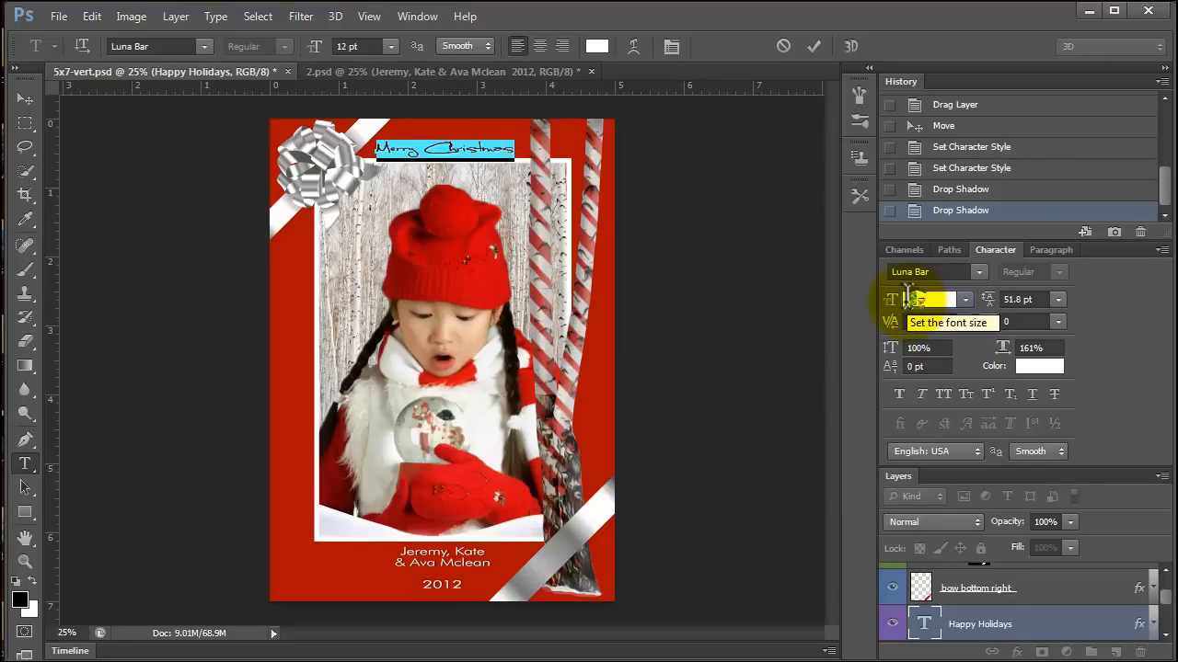
{"action": "type", "text": "13"}
{"action": "left_click", "coordinate": [414, 149]}
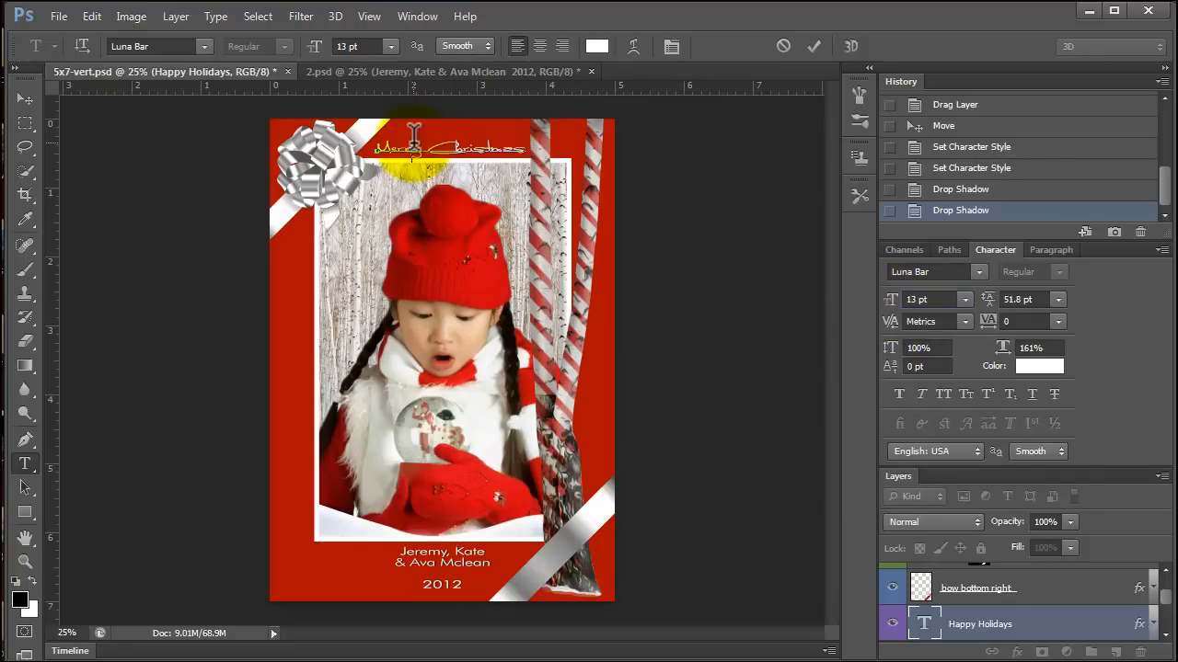
{"action": "left_click", "coordinate": [26, 96]}
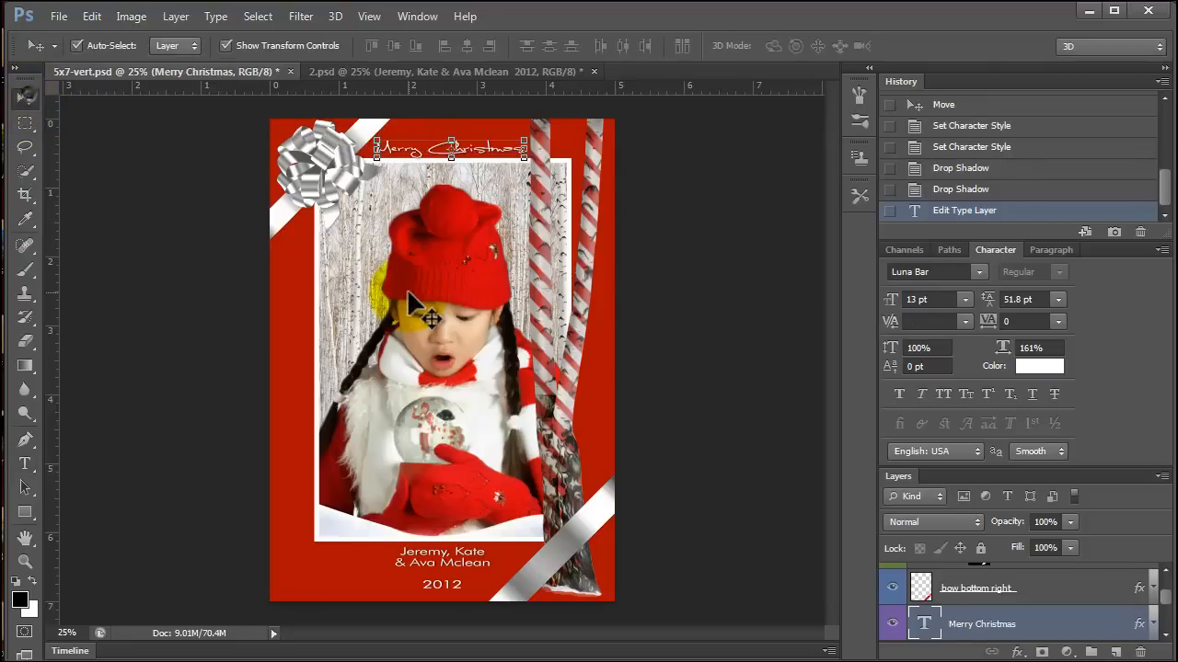
{"action": "key", "text": "Down"}
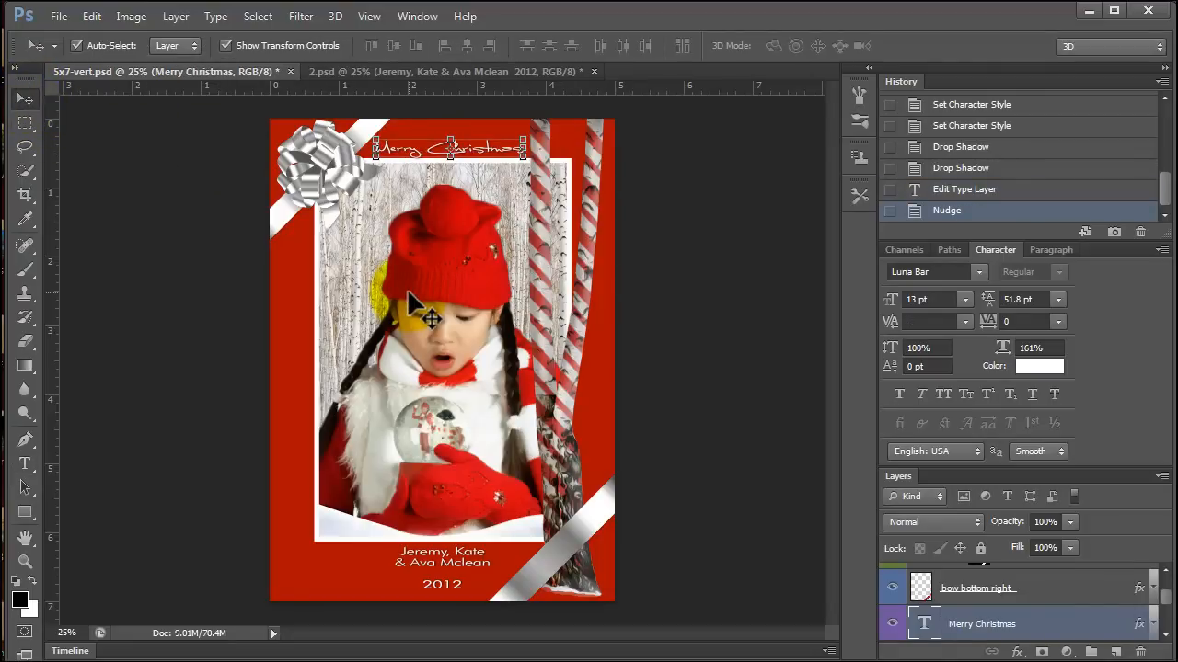
Replace the family names below the photo with the child's full name, with 2012 on the line directly underneath.
{"action": "left_click", "coordinate": [465, 563]}
{"action": "left_click", "coordinate": [25, 464]}
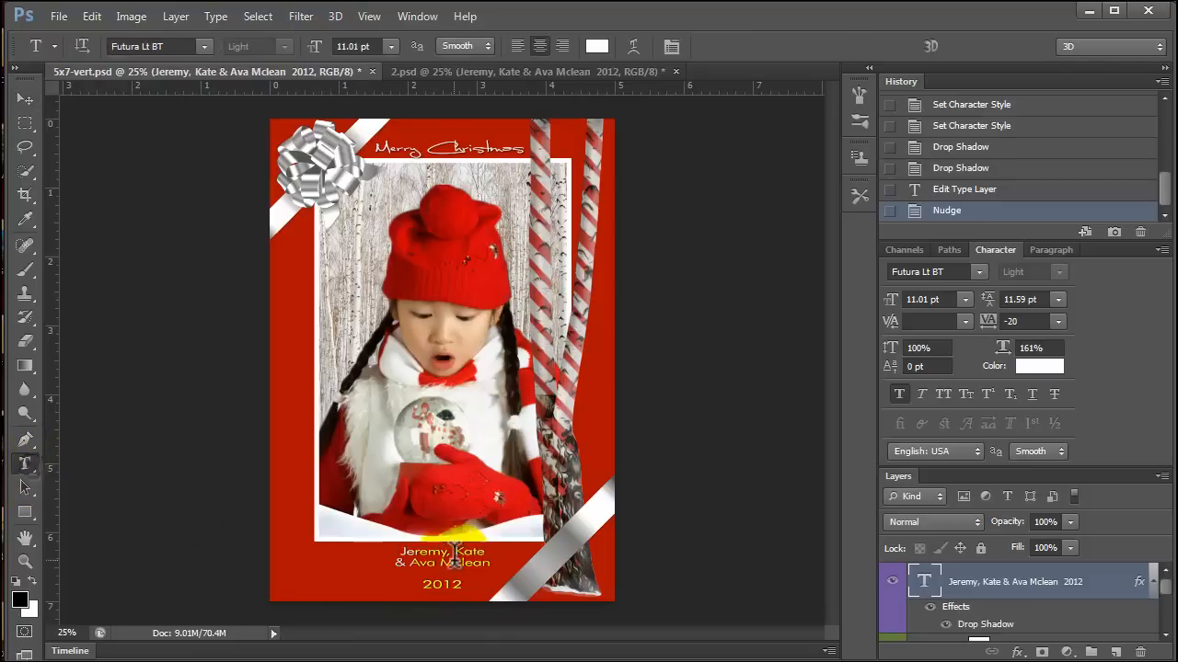
{"action": "double_click", "coordinate": [423, 551]}
{"action": "left_click_drag", "start_coordinate": [485, 550], "coordinate": [375, 549]}
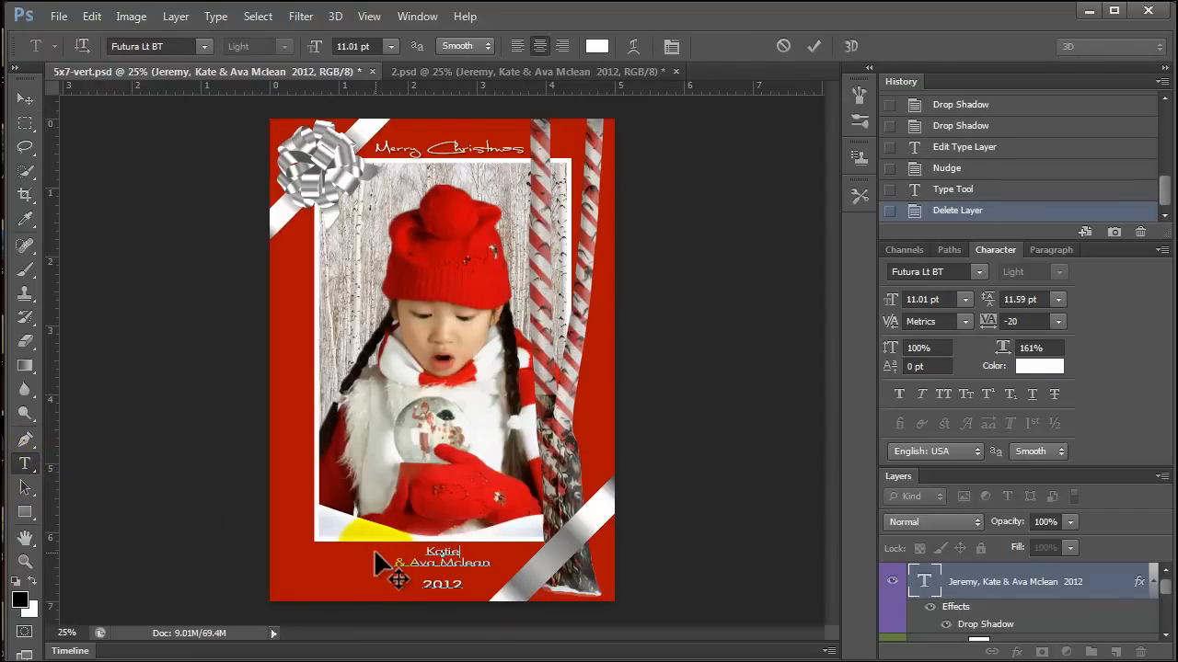
{"action": "triple_click", "coordinate": [436, 563]}
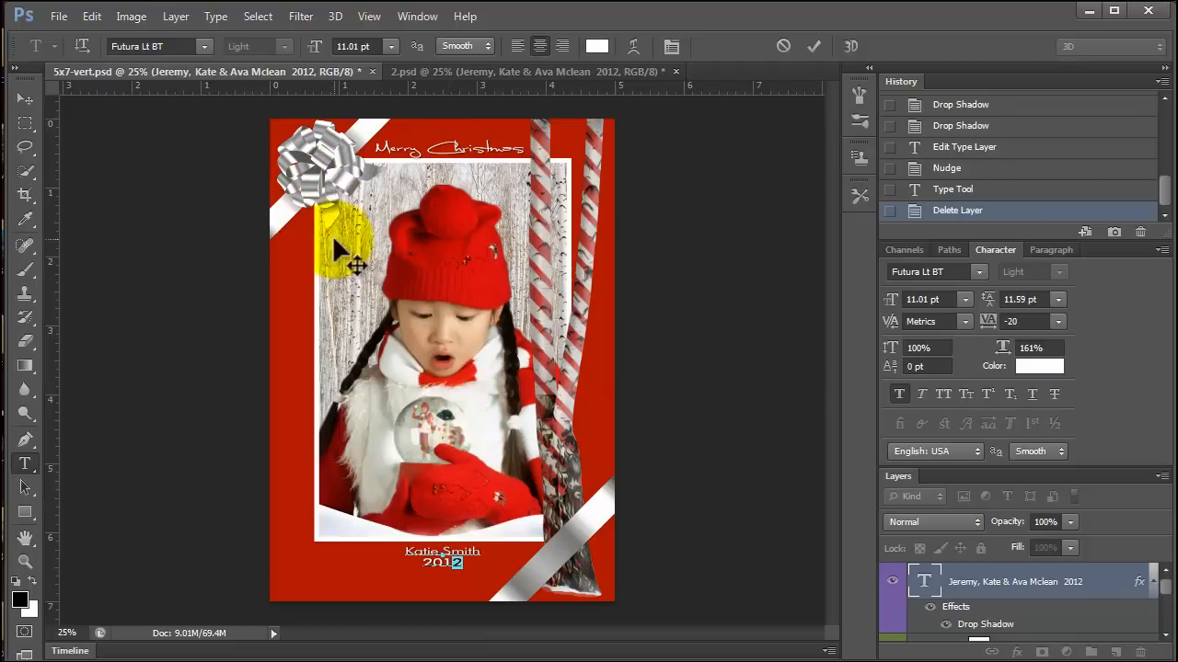
{"action": "left_click", "coordinate": [25, 98]}
Check the large birch layer's effects by turning all of them, and its Drop Shadow alone, off and back on.
{"action": "left_click", "coordinate": [581, 253]}
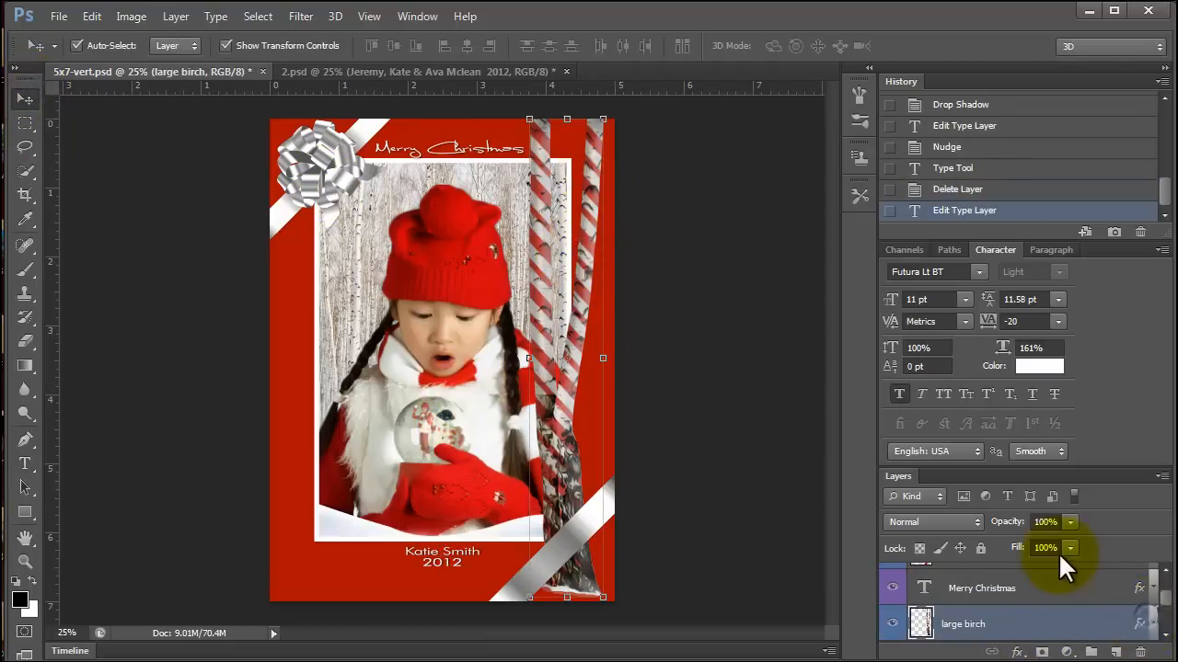
{"action": "left_click", "coordinate": [1153, 625]}
{"action": "scroll", "coordinate": [1141, 629], "scroll_direction": "down", "scroll_amount": 2}
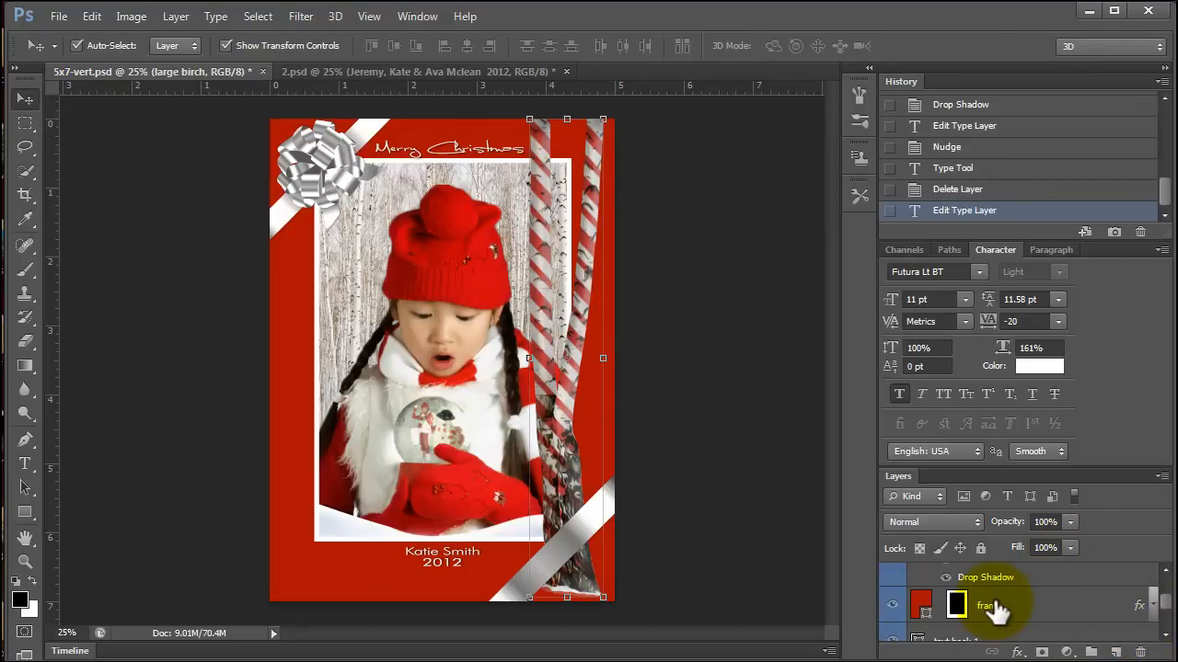
{"action": "scroll", "coordinate": [999, 613], "scroll_direction": "up", "scroll_amount": 2}
{"action": "left_click", "coordinate": [931, 615]}
{"action": "left_click", "coordinate": [931, 614]}
{"action": "scroll", "coordinate": [977, 615], "scroll_direction": "down", "scroll_amount": 2}
{"action": "left_click", "coordinate": [946, 571]}
{"action": "left_click", "coordinate": [946, 570]}
{"action": "scroll", "coordinate": [975, 600], "scroll_direction": "up", "scroll_amount": 2}
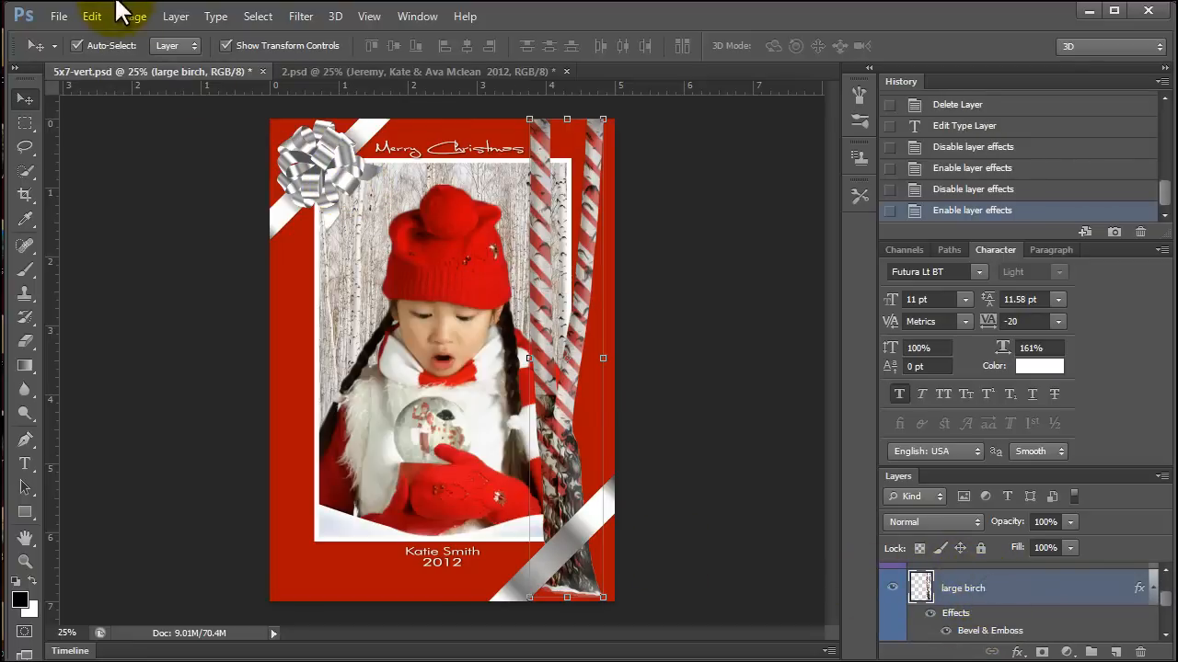
Flip the large birch layer horizontally and move it to the left side of the card, behind the bow.
{"action": "left_click", "coordinate": [92, 15]}
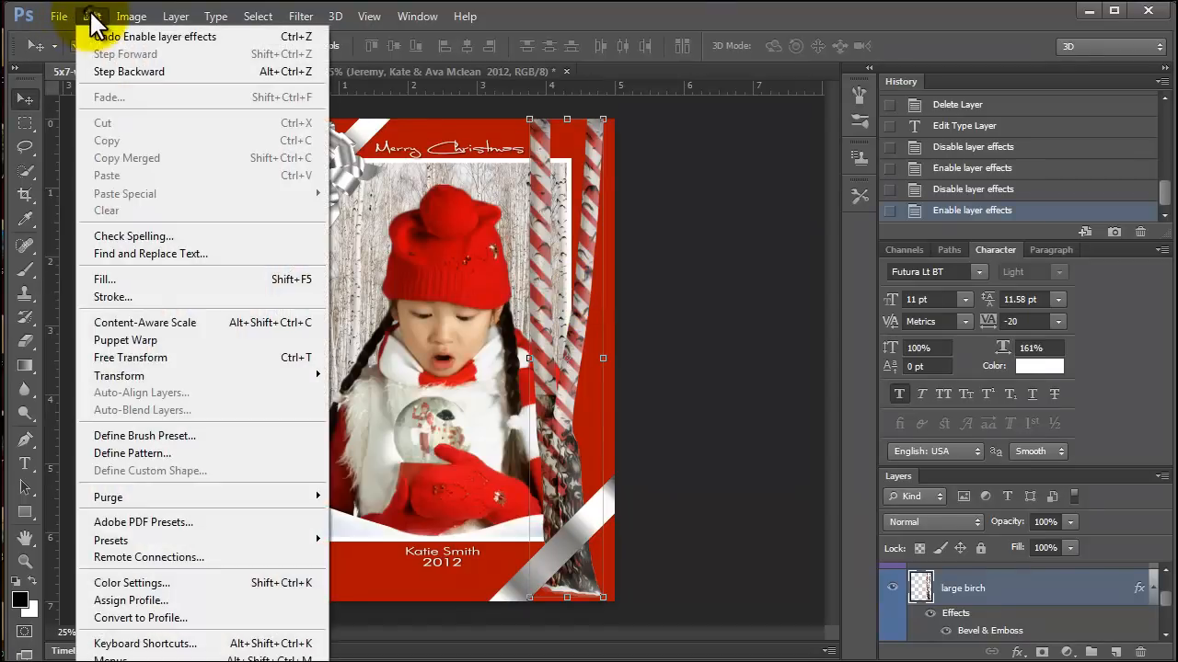
{"action": "mouse_move", "coordinate": [138, 370]}
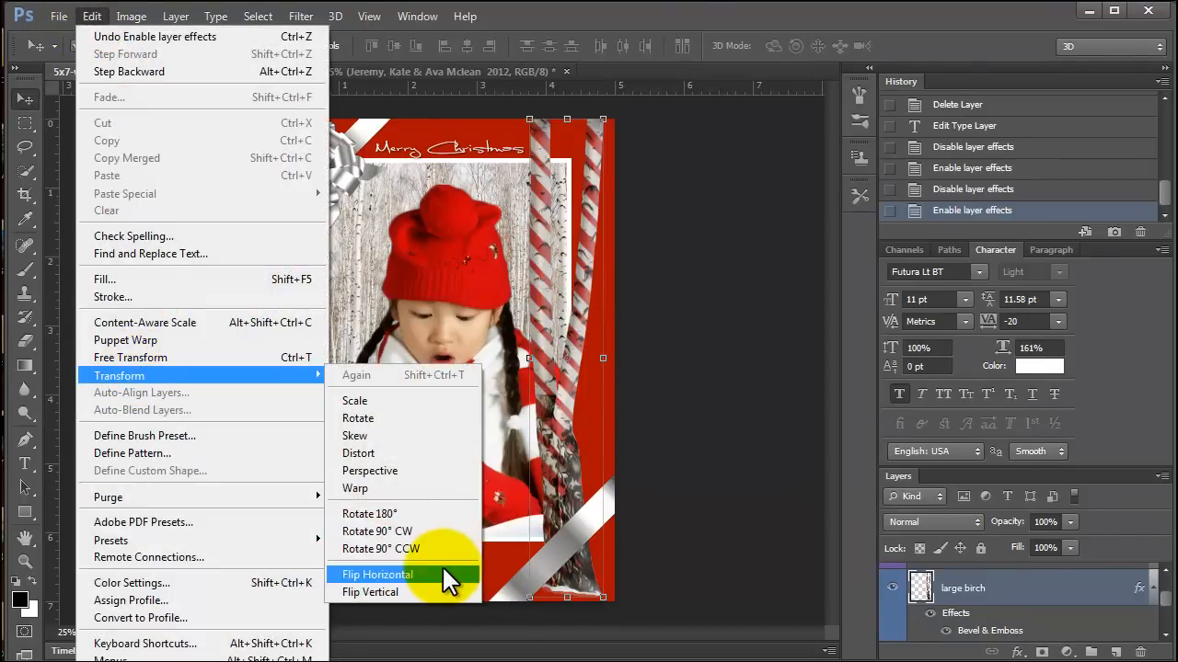
{"action": "left_click", "coordinate": [441, 570]}
{"action": "left_click_drag", "start_coordinate": [581, 444], "coordinate": [336, 429]}
Try flipping the sliver bow adjustment layer horizontally on its own, and undo the flip.
{"action": "left_click", "coordinate": [333, 175]}
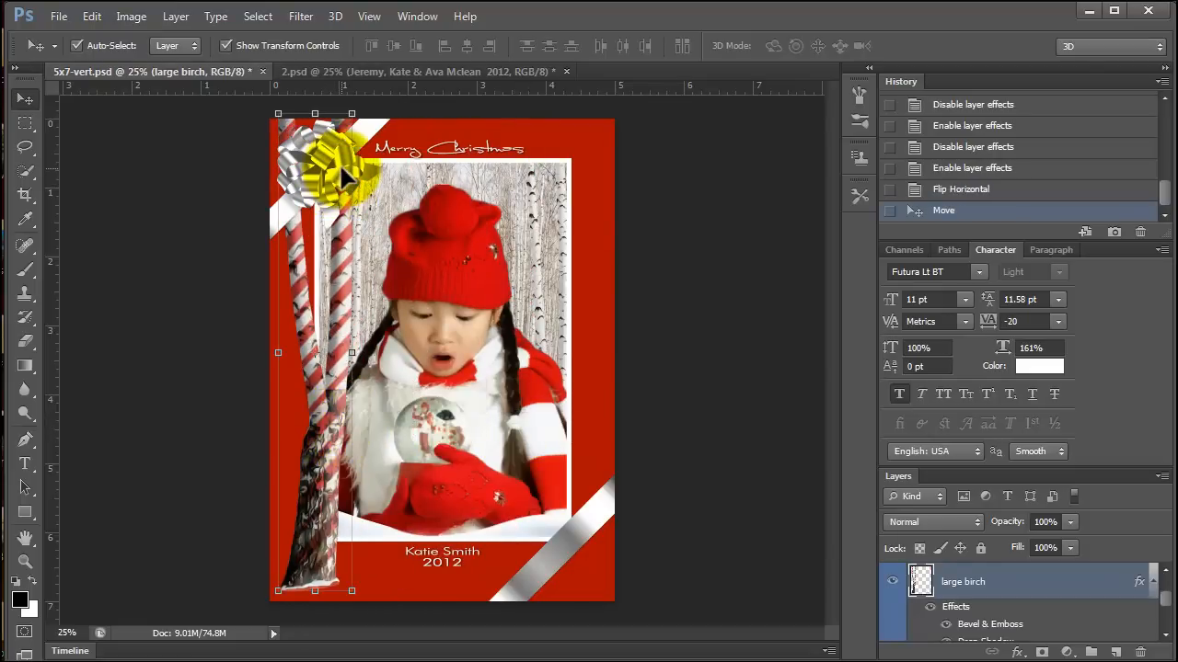
{"action": "left_click", "coordinate": [95, 16]}
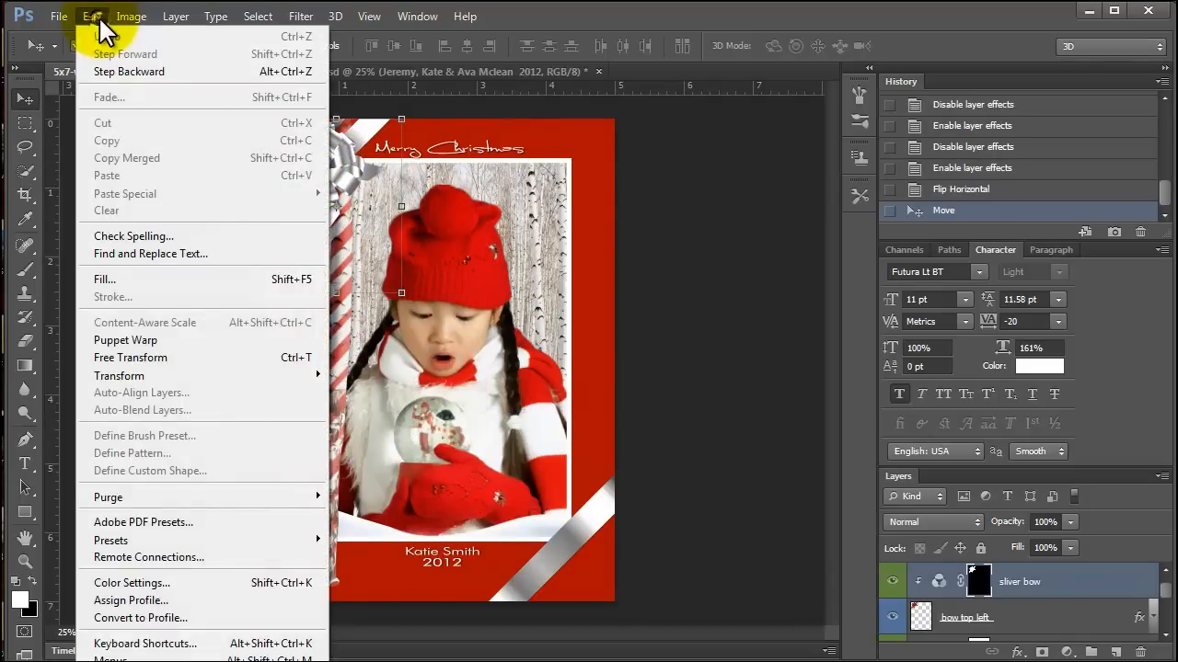
{"action": "mouse_move", "coordinate": [119, 379]}
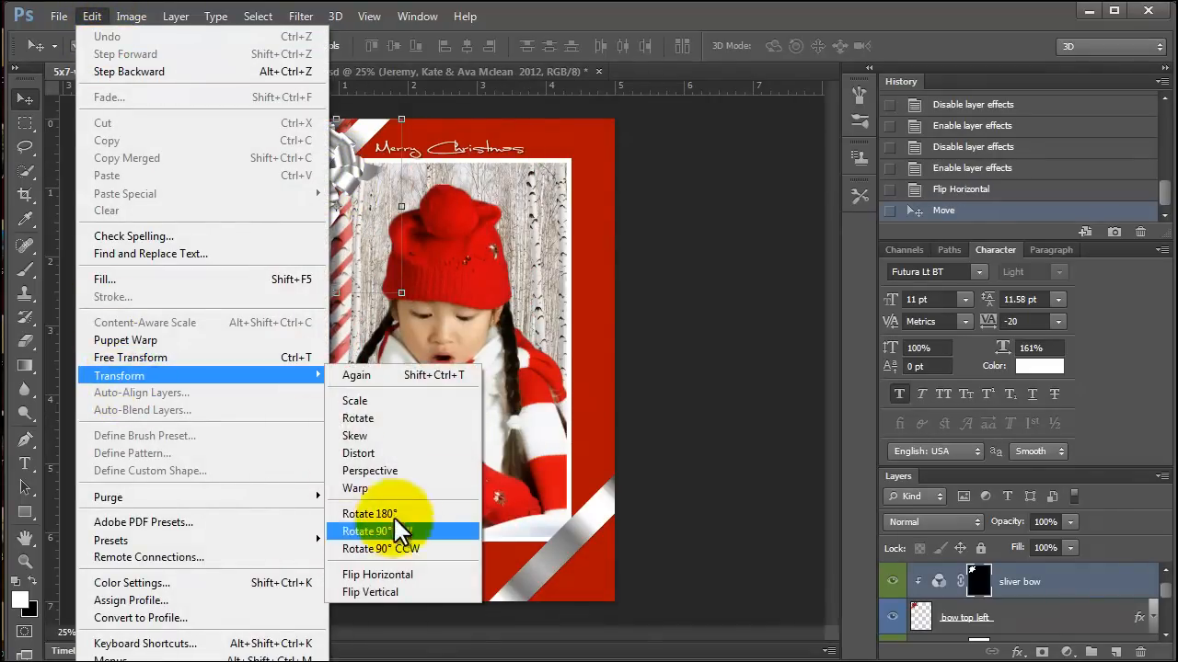
{"action": "left_click", "coordinate": [396, 574]}
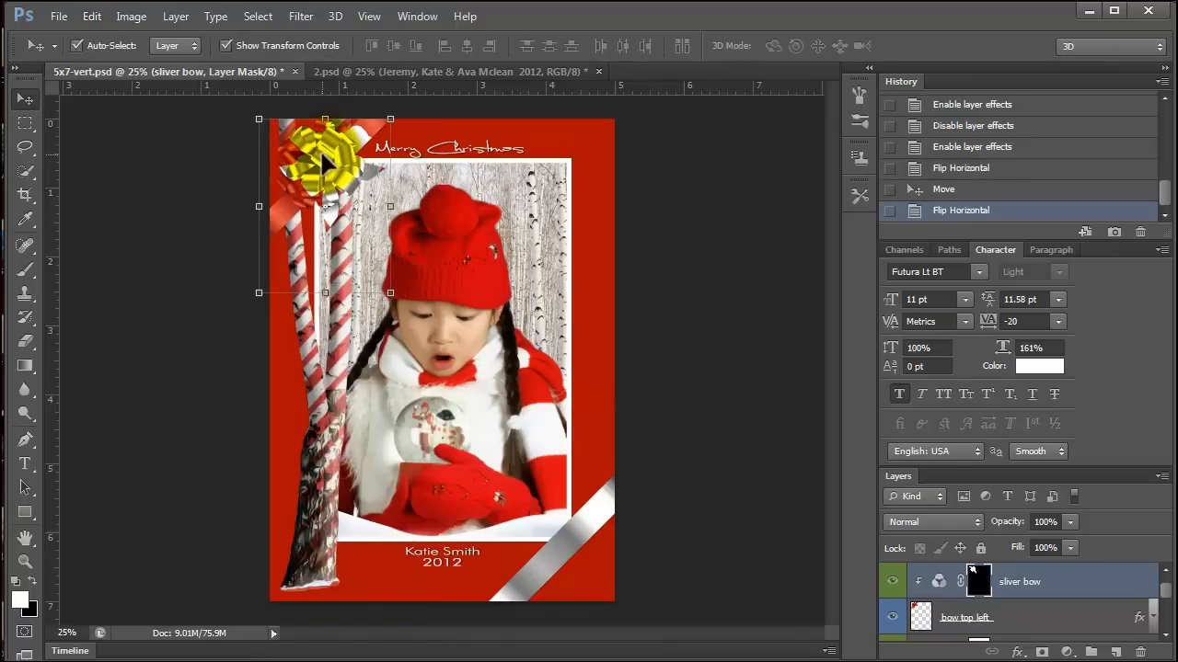
{"action": "left_click", "coordinate": [92, 16]}
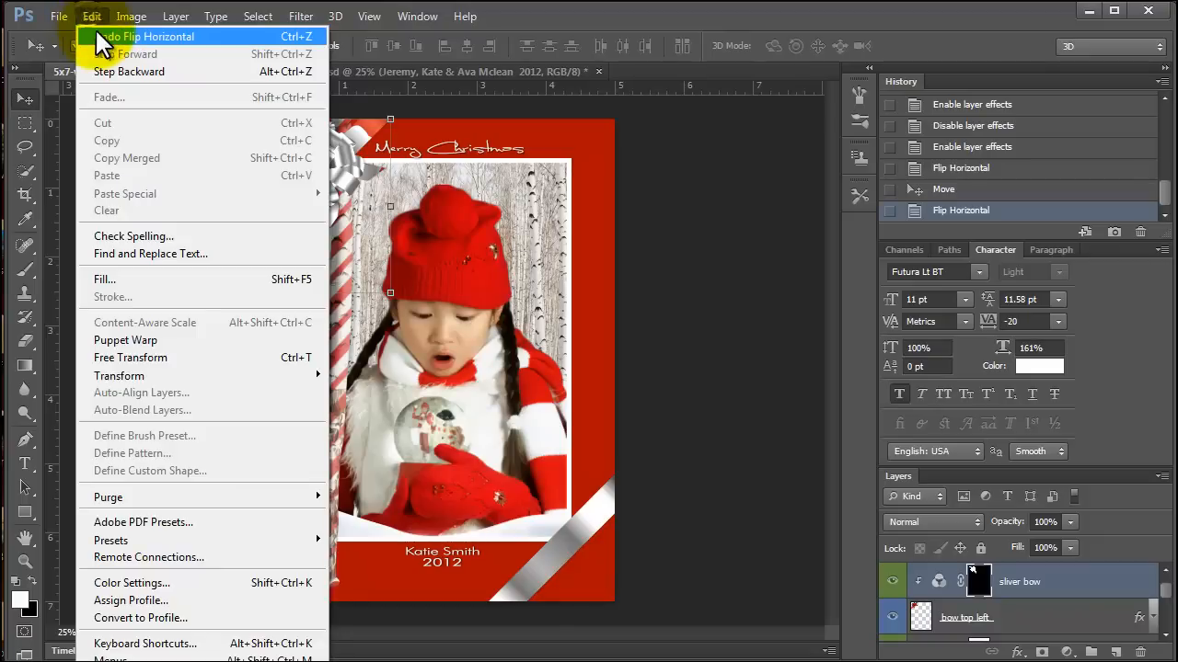
{"action": "left_click", "coordinate": [106, 31]}
Select the bow top left layer together with its sliver bow and Hue/Saturation 1 adjustment layers.
{"action": "scroll", "coordinate": [1054, 594], "scroll_direction": "down", "scroll_amount": 1}
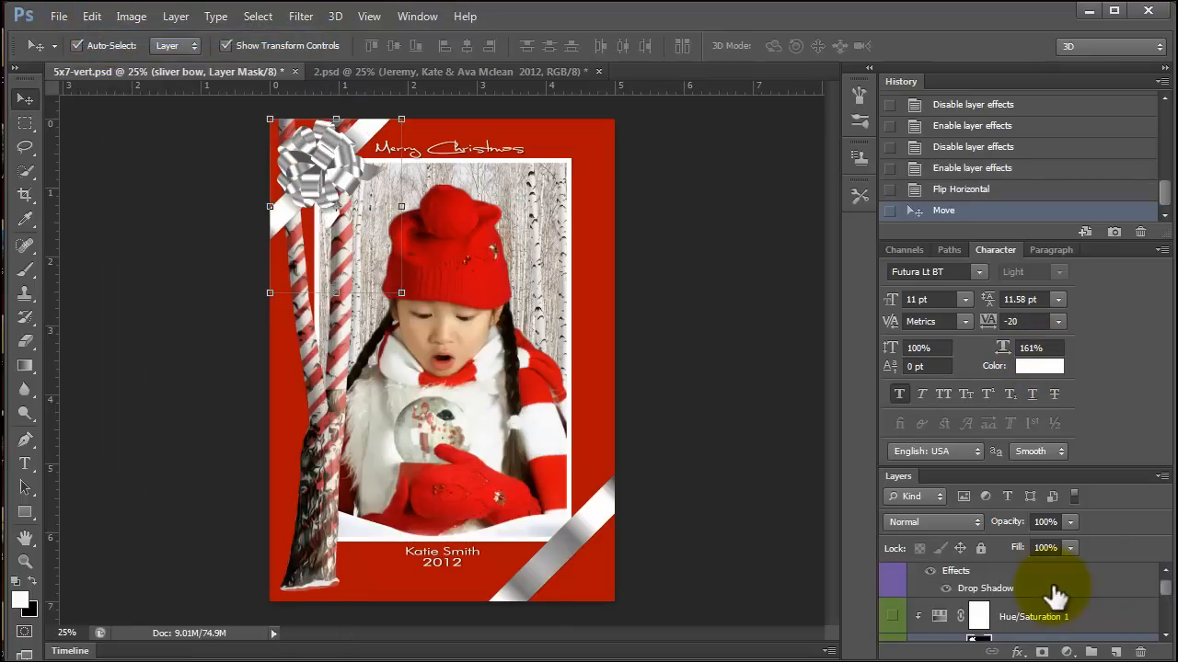
{"action": "scroll", "coordinate": [1053, 607], "scroll_direction": "up", "scroll_amount": 1}
{"action": "left_click", "coordinate": [1038, 632]}
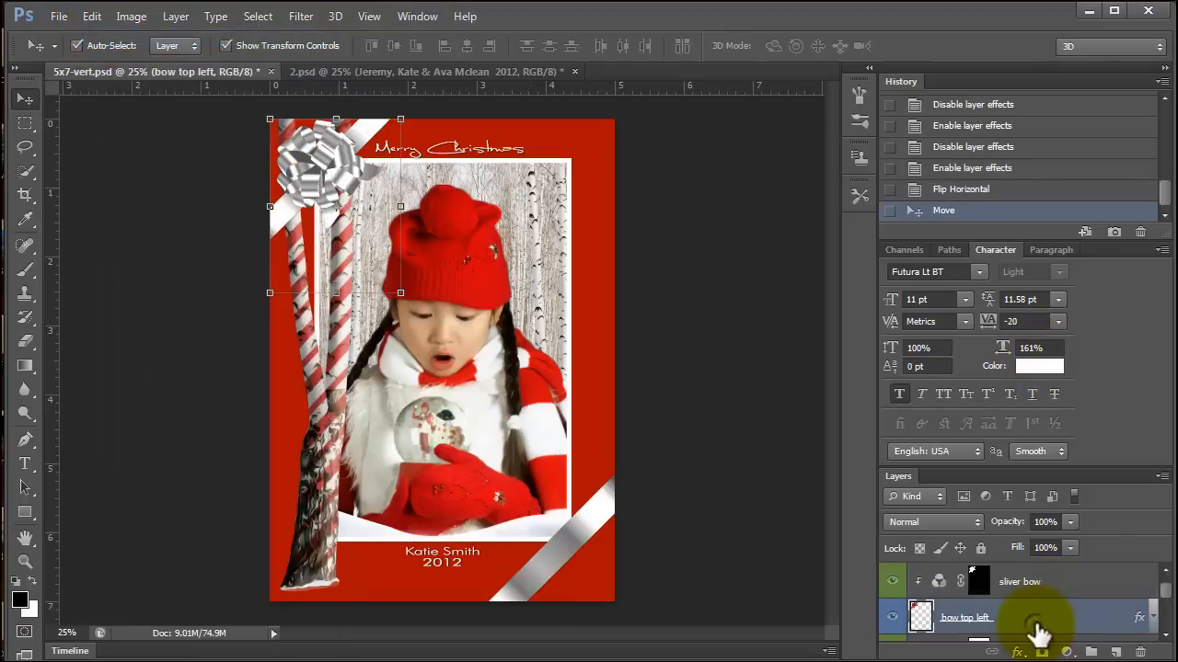
{"action": "scroll", "coordinate": [1038, 633], "scroll_direction": "down", "scroll_amount": 1}
{"action": "scroll", "coordinate": [1038, 633], "scroll_direction": "up", "scroll_amount": 1}
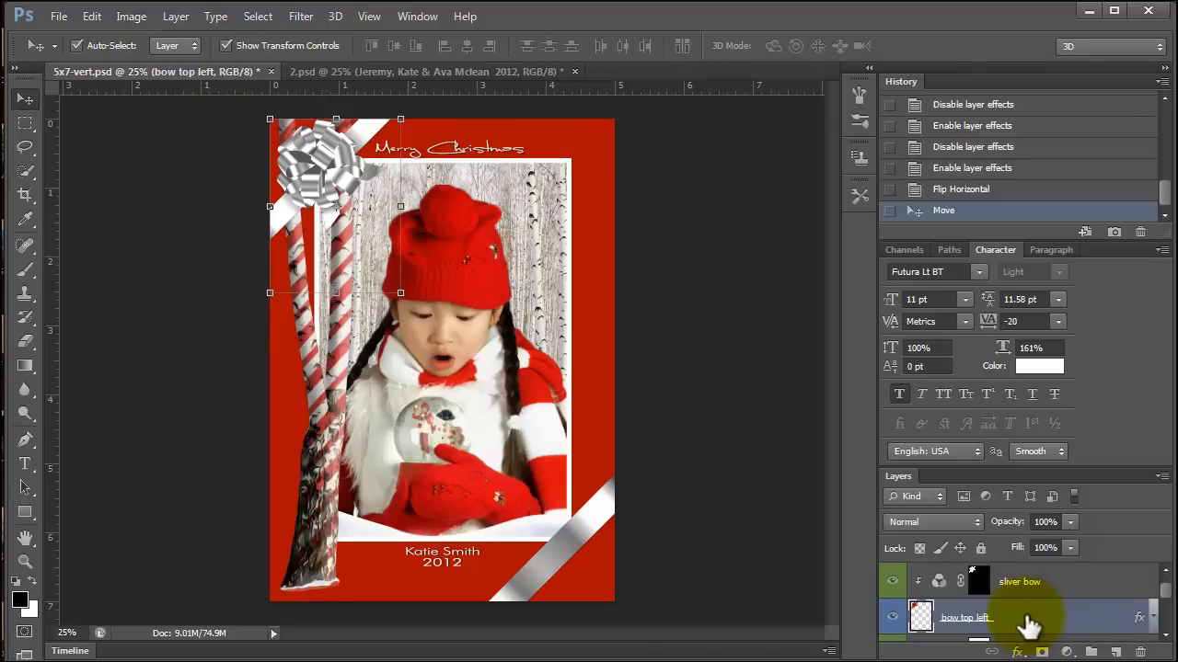
{"action": "left_click", "coordinate": [1028, 593]}
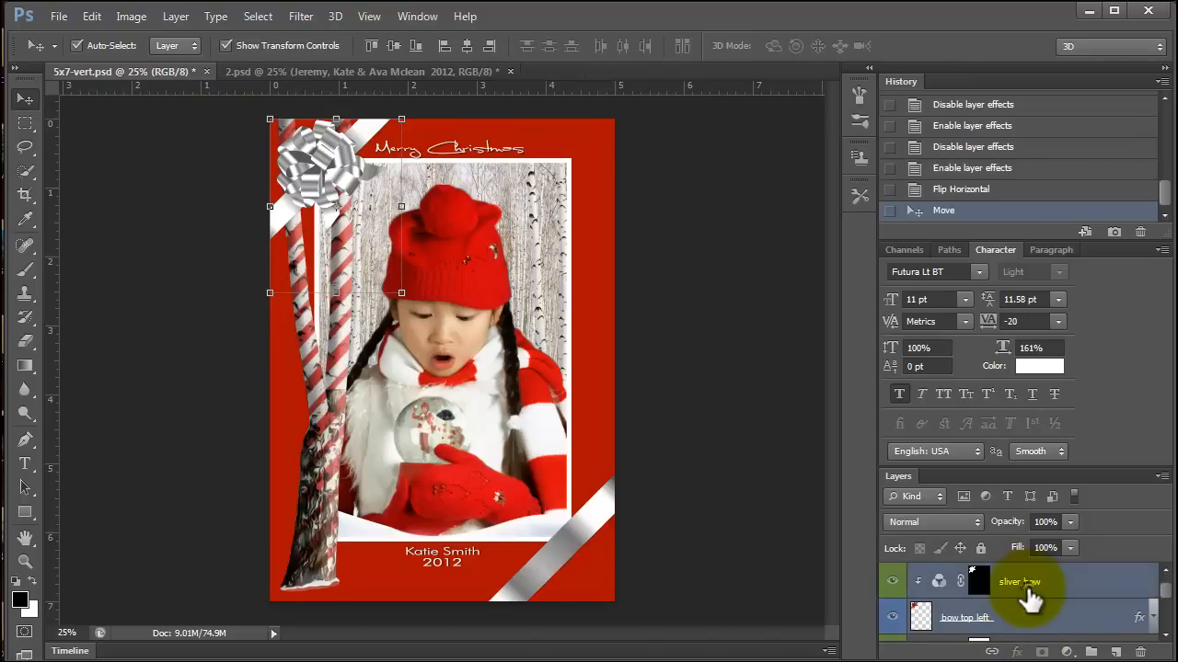
{"action": "scroll", "coordinate": [1028, 593], "scroll_direction": "down", "scroll_amount": 1}
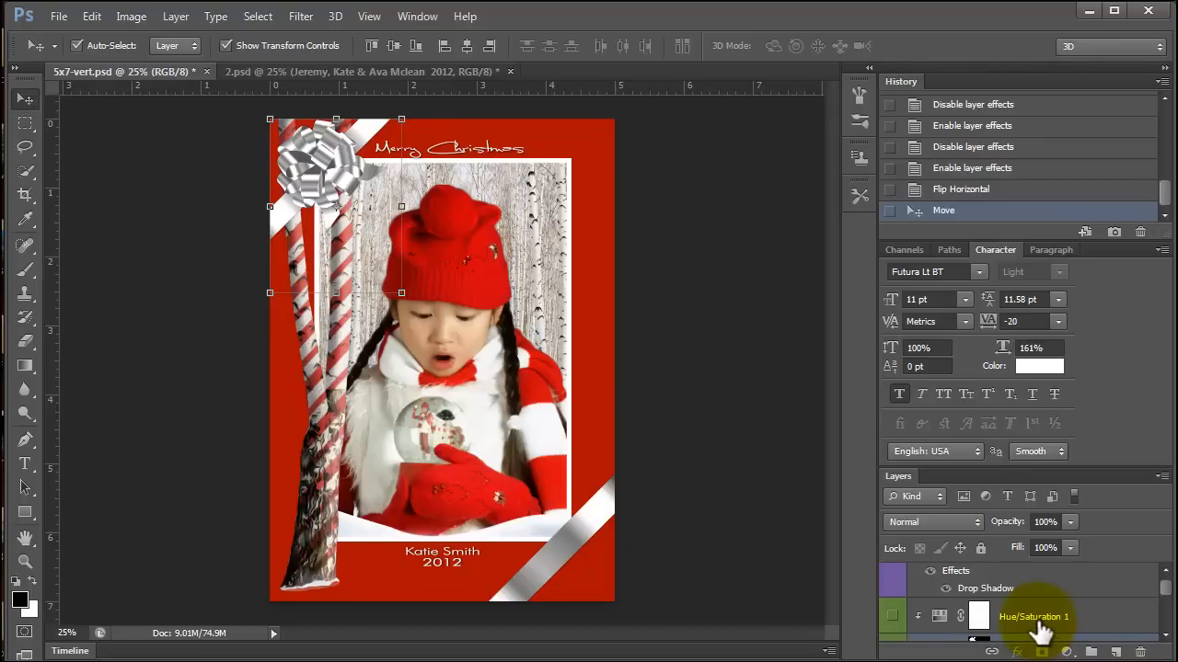
{"action": "left_click", "coordinate": [1040, 626]}
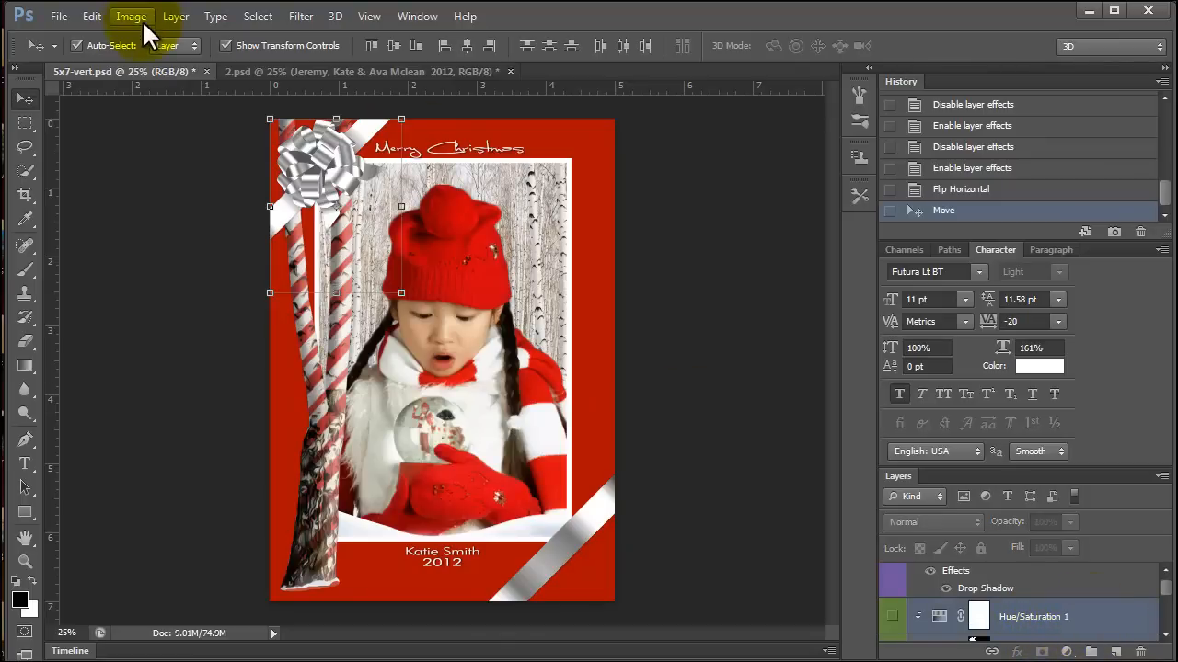
Turn on the visibility of the Hue/Saturation 1 adjustment layer clipped above the sliver bow layer.
{"action": "left_click", "coordinate": [92, 16]}
{"action": "mouse_move", "coordinate": [122, 373]}
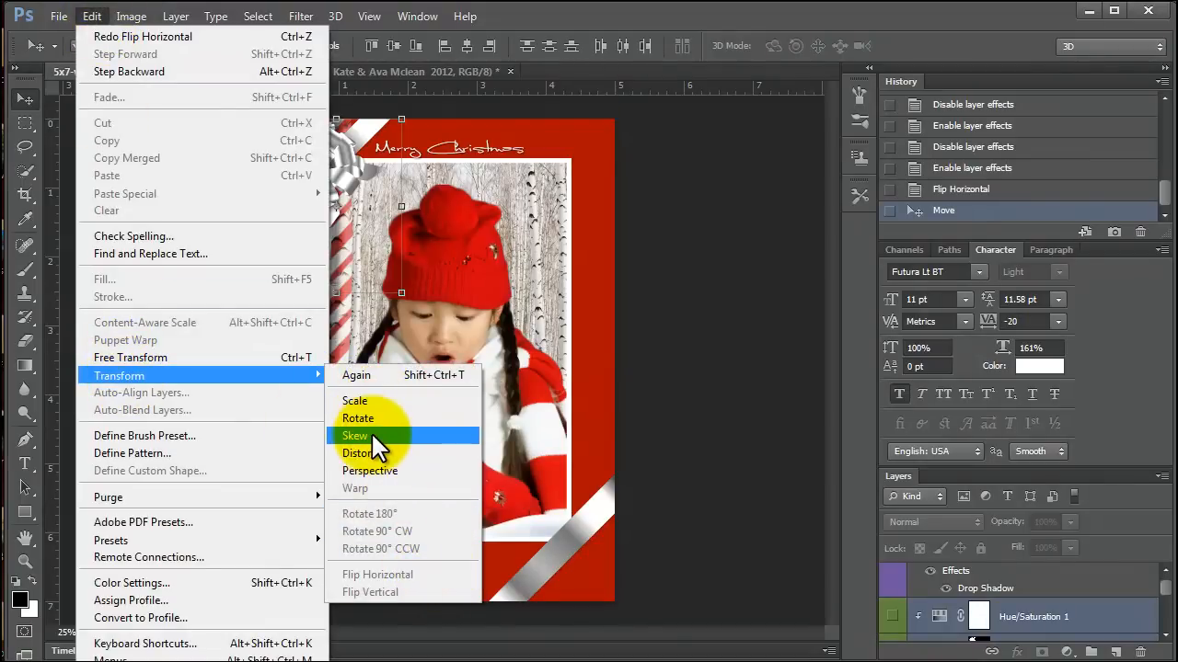
{"action": "left_click", "coordinate": [1012, 615]}
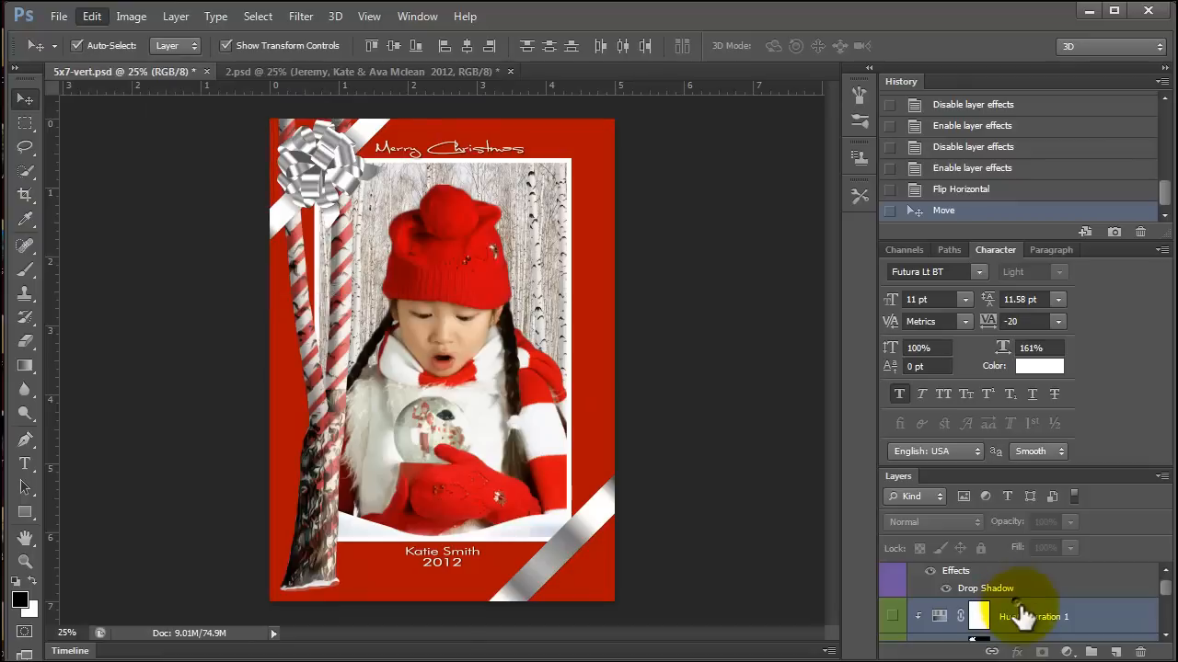
{"action": "scroll", "coordinate": [1028, 625], "scroll_direction": "down", "scroll_amount": 2}
{"action": "scroll", "coordinate": [970, 624], "scroll_direction": "up", "scroll_amount": 2}
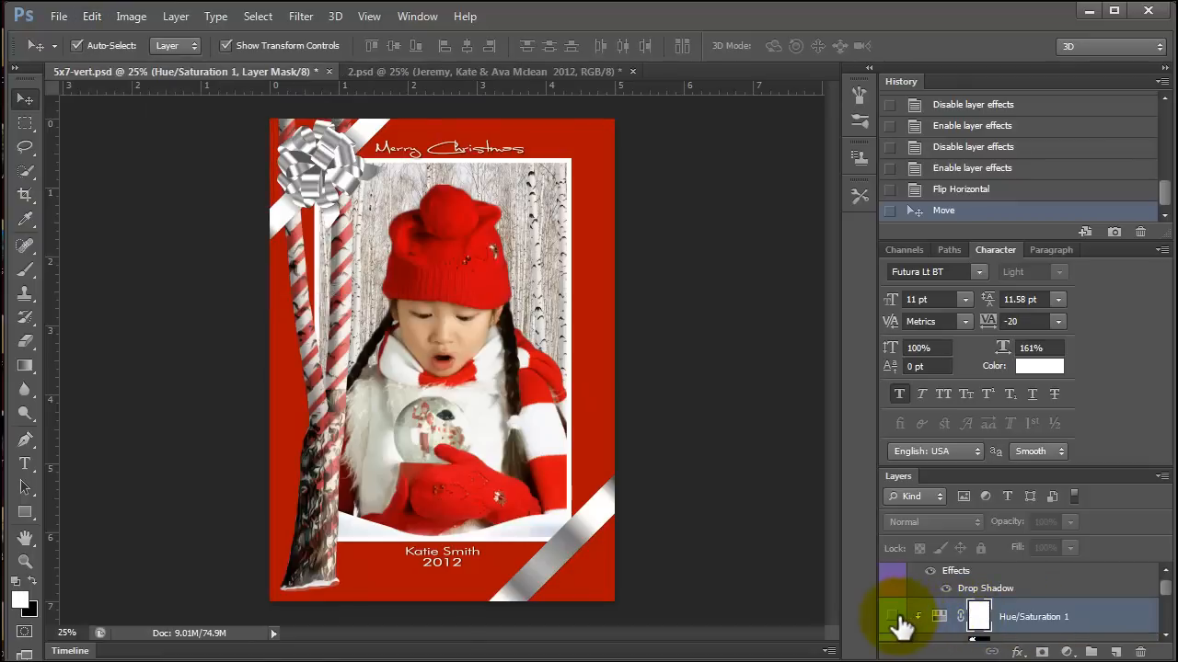
{"action": "left_click", "coordinate": [938, 616]}
Flip the bow top left layer with its sliver bow and Hue/Saturation 1 layers horizontally and move them to the card's top-right corner.
{"action": "scroll", "coordinate": [1024, 624], "scroll_direction": "down", "scroll_amount": 2}
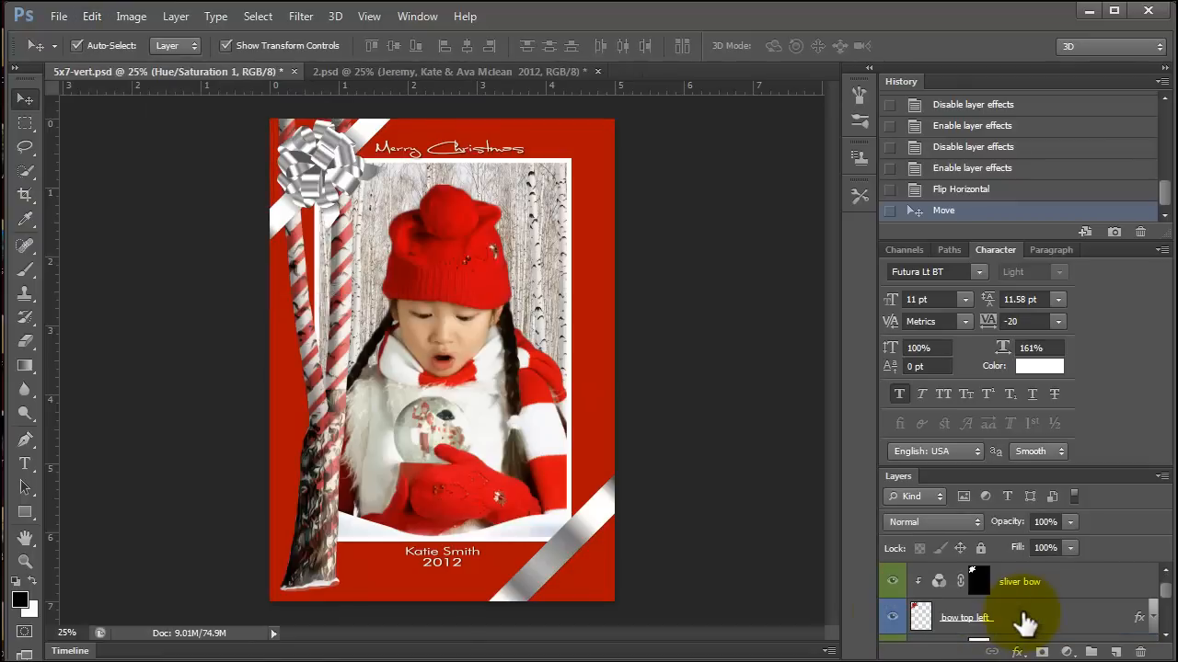
{"action": "left_click", "coordinate": [1023, 622], "text": "shift"}
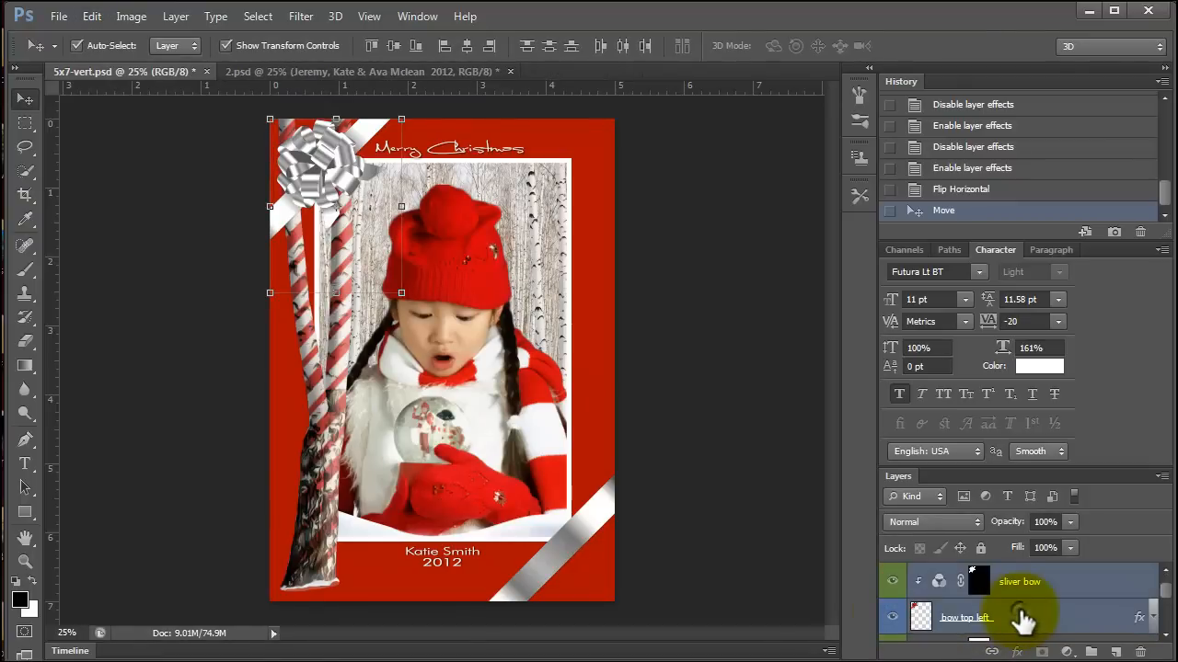
{"action": "left_click", "coordinate": [91, 17]}
{"action": "mouse_move", "coordinate": [137, 376]}
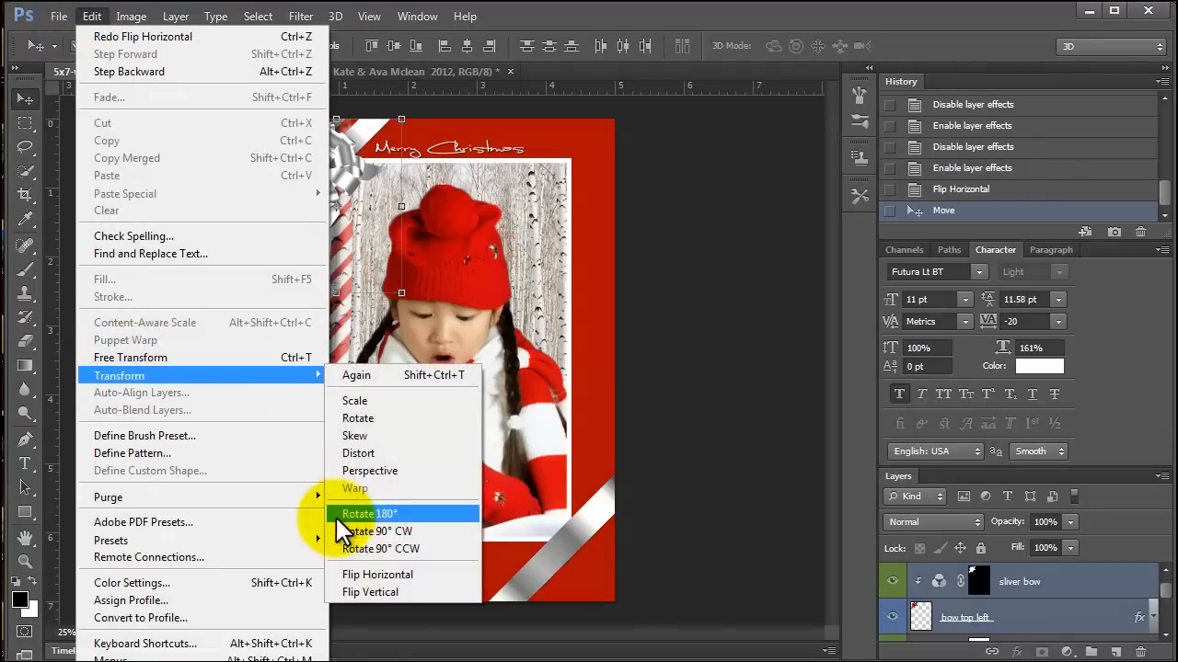
{"action": "left_click", "coordinate": [364, 576]}
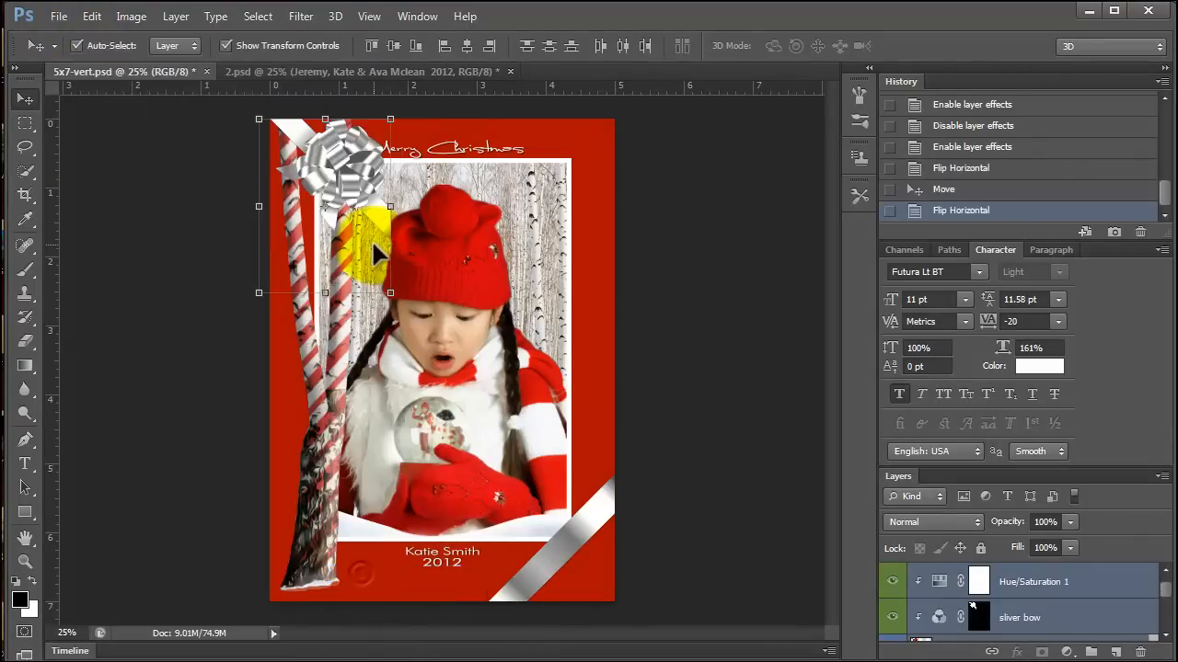
{"action": "left_click_drag", "start_coordinate": [331, 181], "coordinate": [550, 189]}
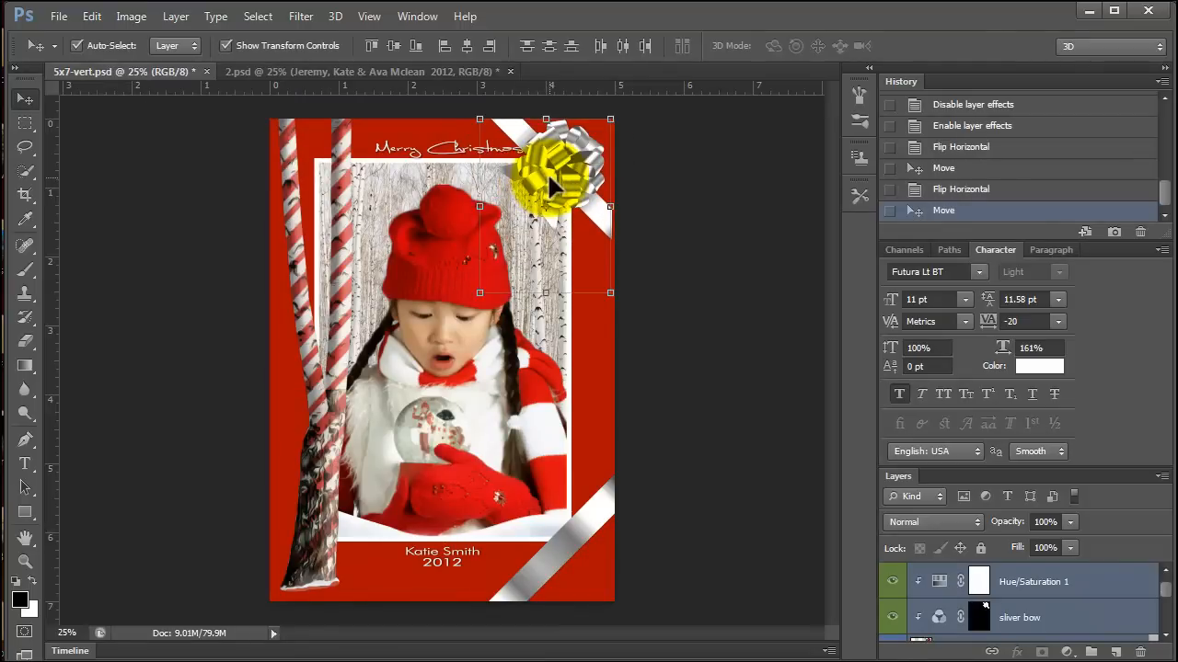
{"action": "left_click", "coordinate": [524, 428]}
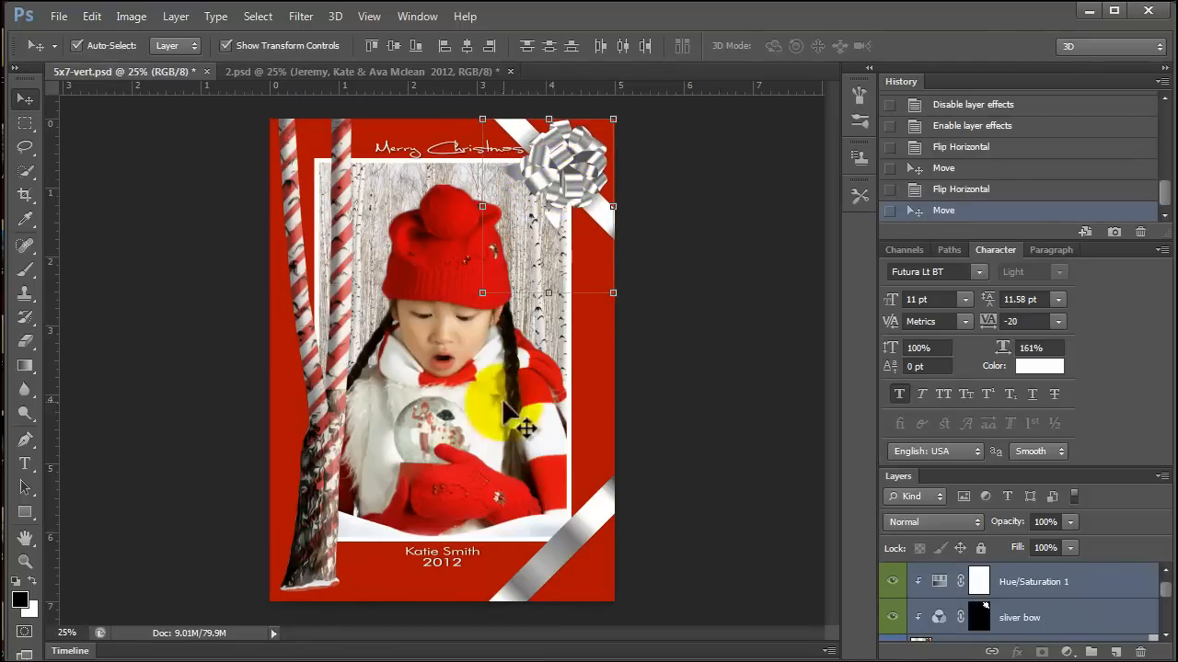
Flip the bow bottom right layer and its silver bow adjustment layer horizontally and move the ribbon to the card's bottom-left corner.
{"action": "left_click", "coordinate": [529, 563]}
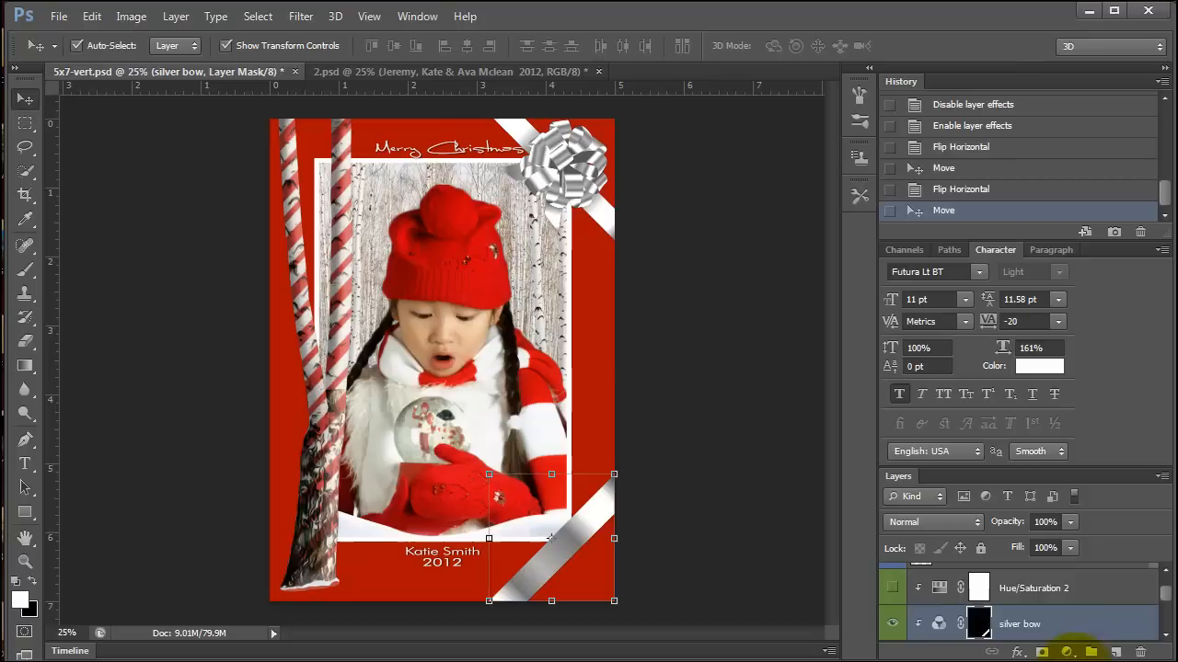
{"action": "scroll", "coordinate": [1049, 612], "scroll_direction": "down", "scroll_amount": 3}
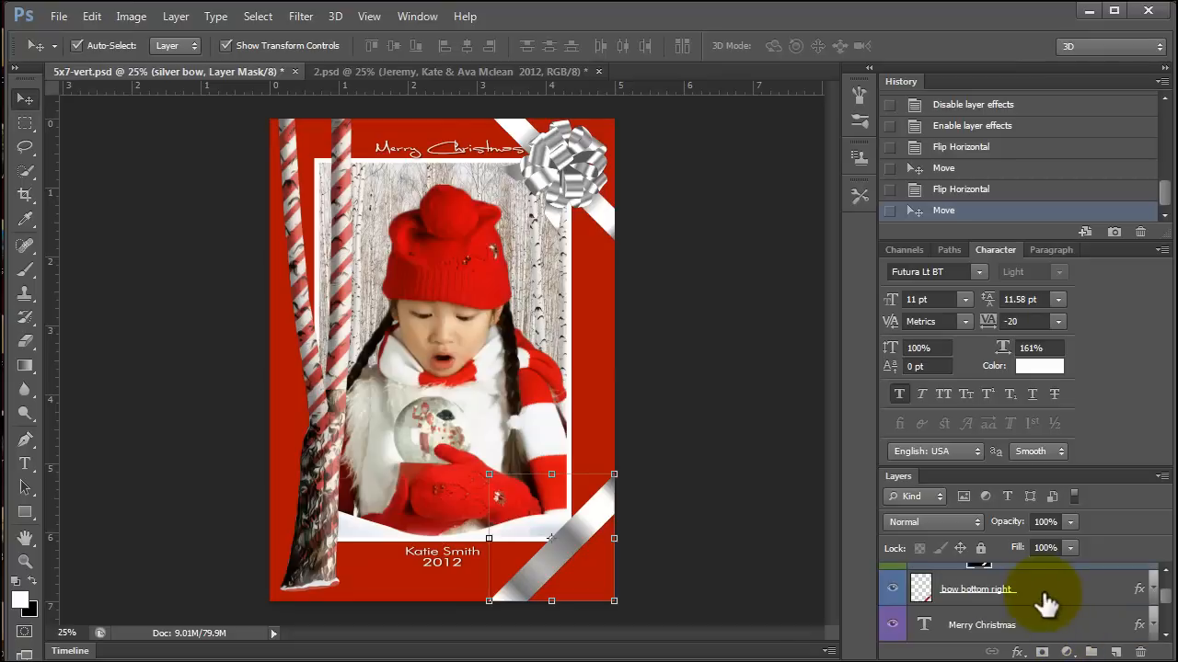
{"action": "left_click", "coordinate": [1047, 602]}
{"action": "scroll", "coordinate": [1047, 602], "scroll_direction": "up", "scroll_amount": 3}
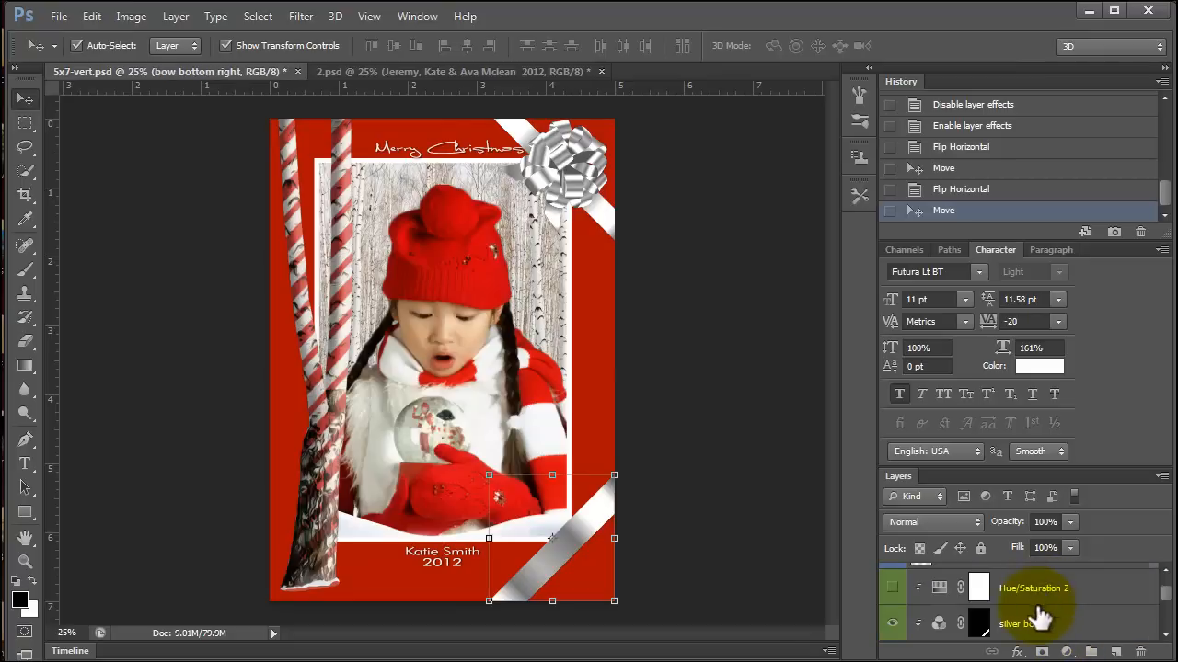
{"action": "left_click", "coordinate": [892, 589]}
{"action": "left_click", "coordinate": [1026, 623]}
{"action": "left_click", "coordinate": [80, 21]}
{"action": "mouse_move", "coordinate": [99, 371]}
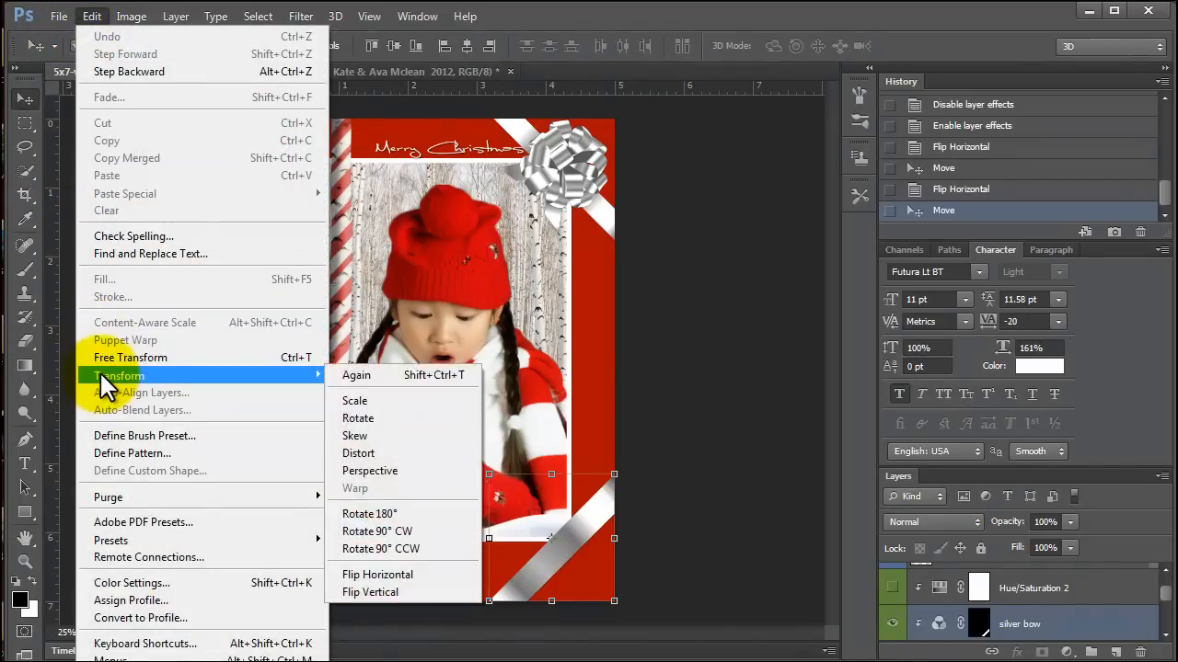
{"action": "left_click", "coordinate": [340, 573]}
{"action": "left_click_drag", "start_coordinate": [561, 552], "coordinate": [339, 572]}
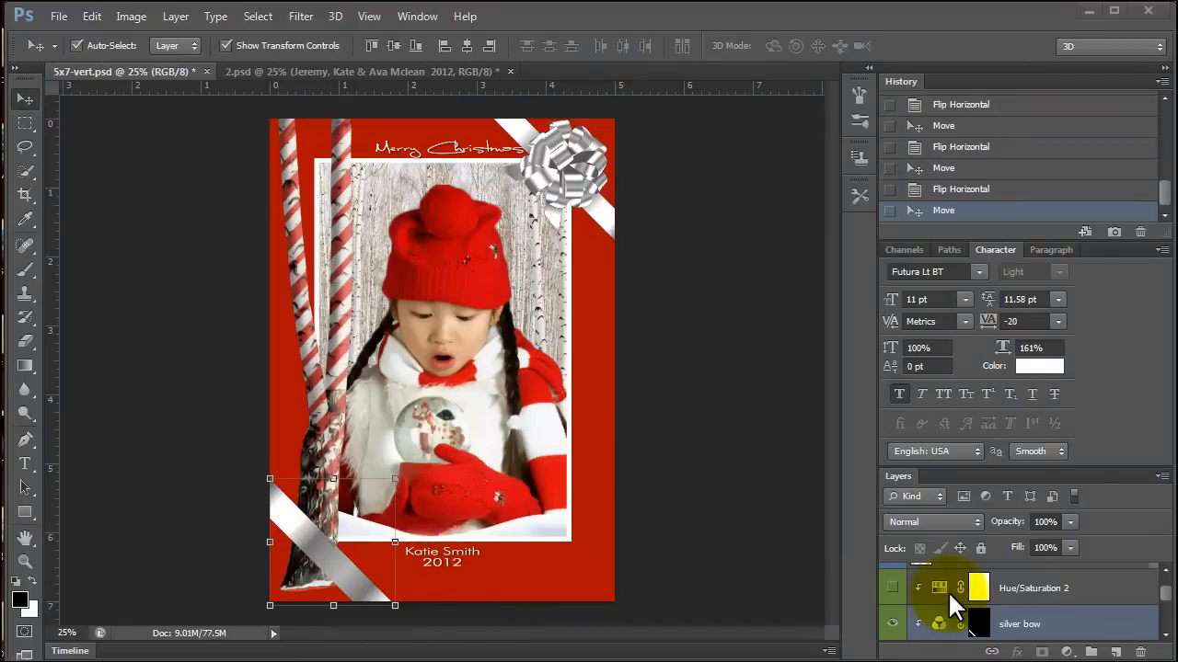
Detach the Layers panel over the canvas to see more layers, and turn on the Hue/Saturation 2 layer's visibility.
{"action": "left_click_drag", "start_coordinate": [892, 475], "coordinate": [778, 168]}
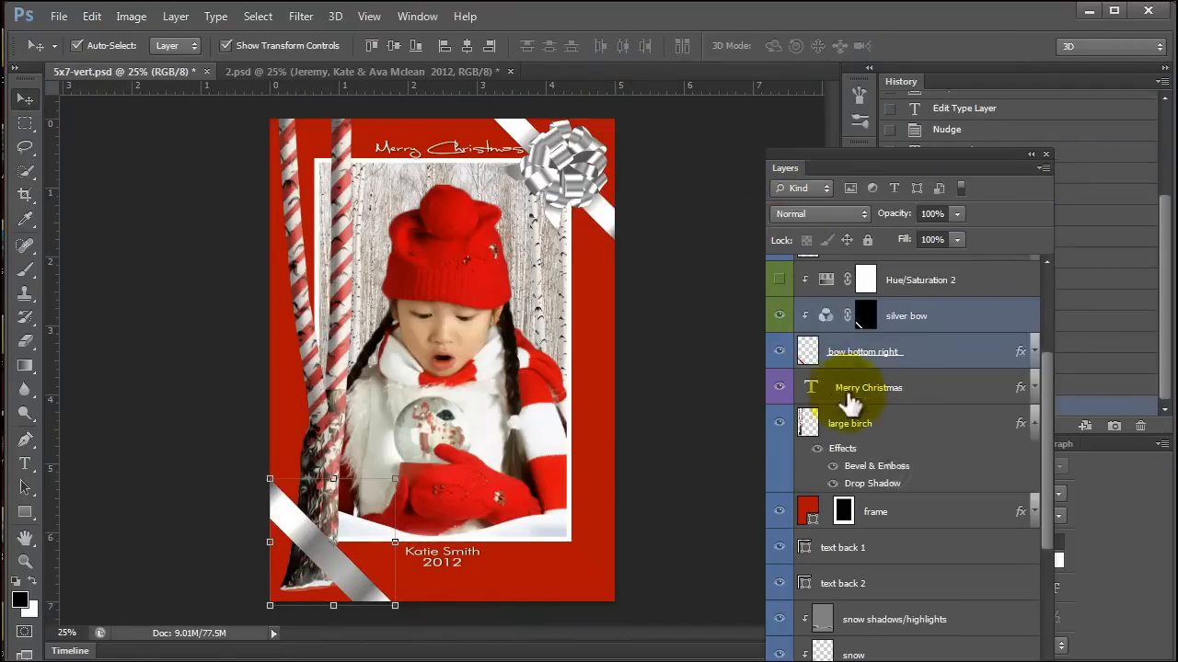
{"action": "scroll", "coordinate": [933, 552], "scroll_direction": "down", "scroll_amount": 3}
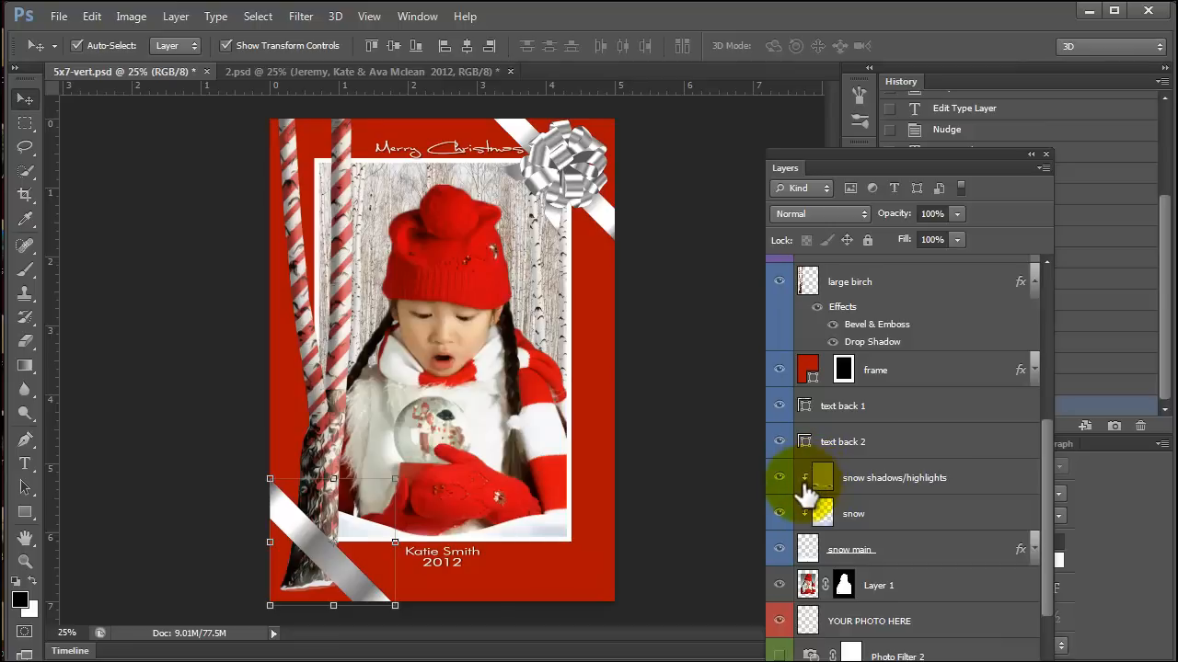
{"action": "scroll", "coordinate": [819, 500], "scroll_direction": "up", "scroll_amount": 3}
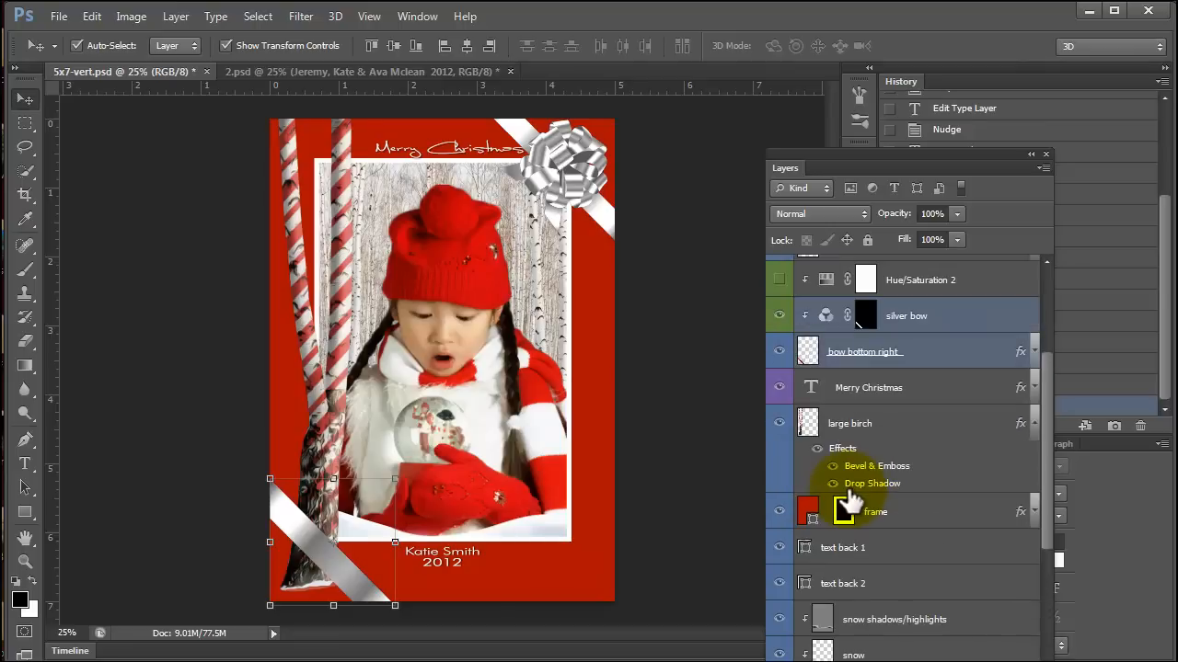
{"action": "scroll", "coordinate": [791, 363], "scroll_direction": "up", "scroll_amount": 1}
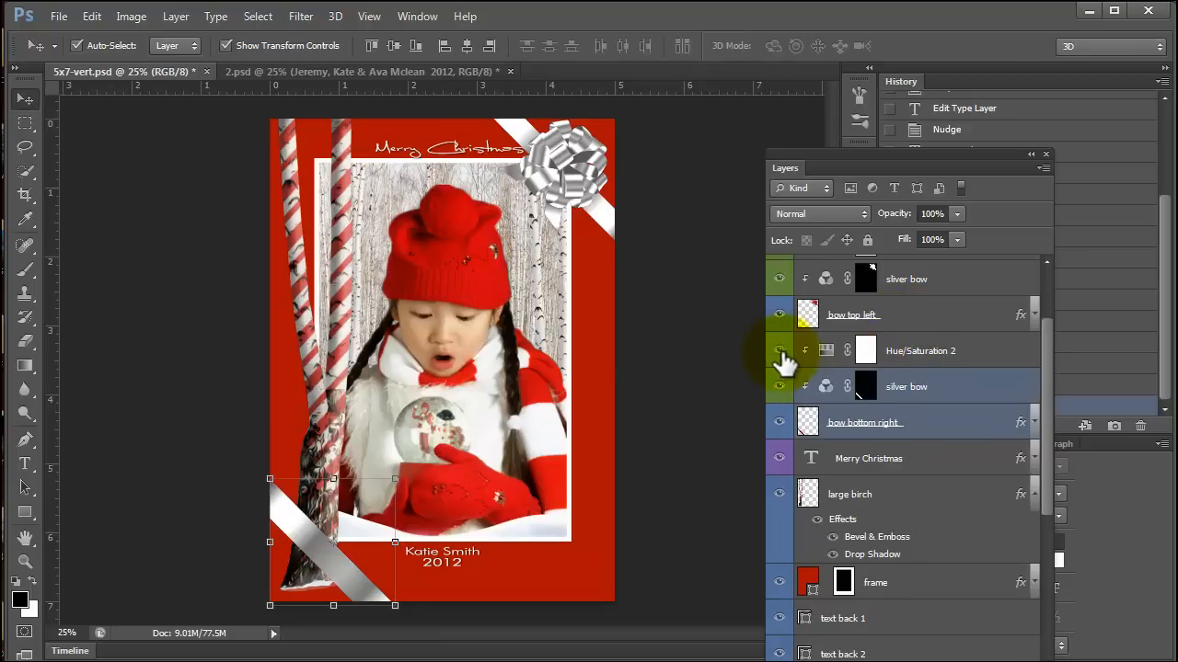
Release the clipping mask of the Hue/Saturation 2 layer to see its effect on the whole card, and clip it again.
{"action": "left_click", "coordinate": [1028, 352]}
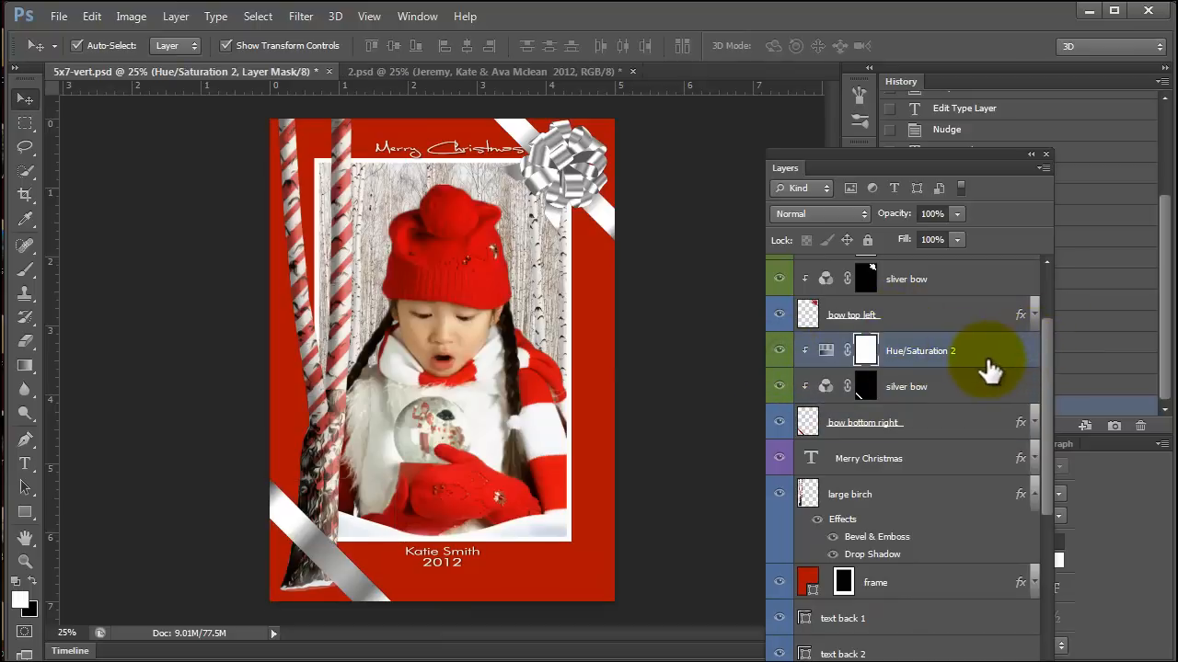
{"action": "right_click", "coordinate": [989, 363]}
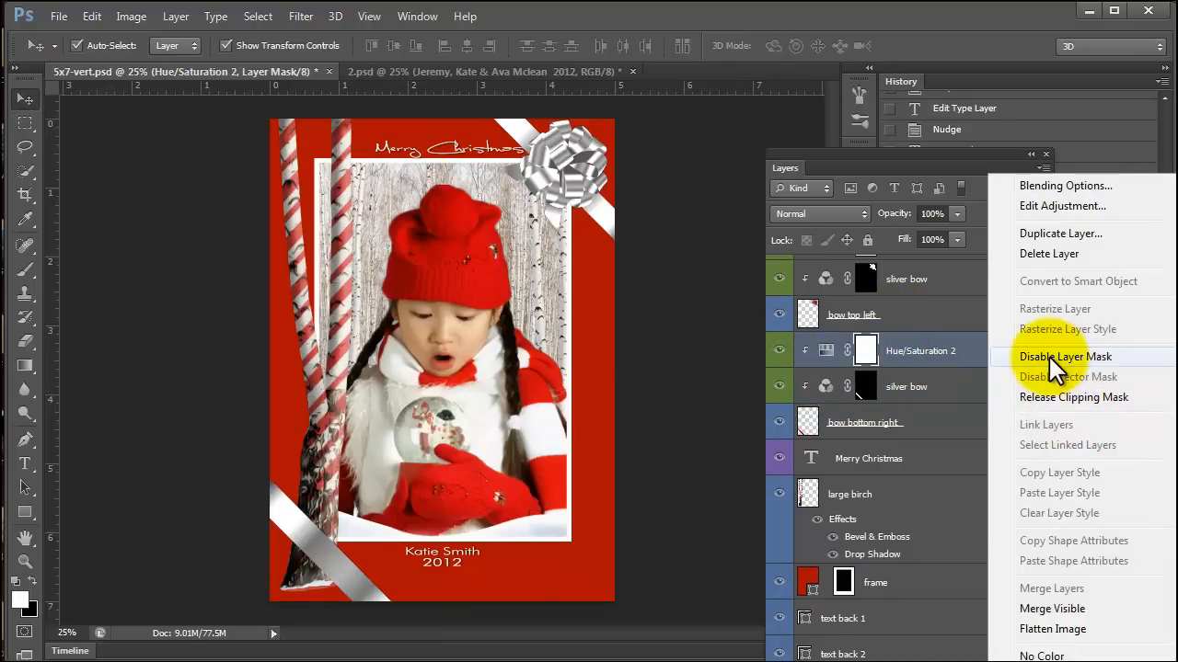
{"action": "left_click", "coordinate": [1040, 398]}
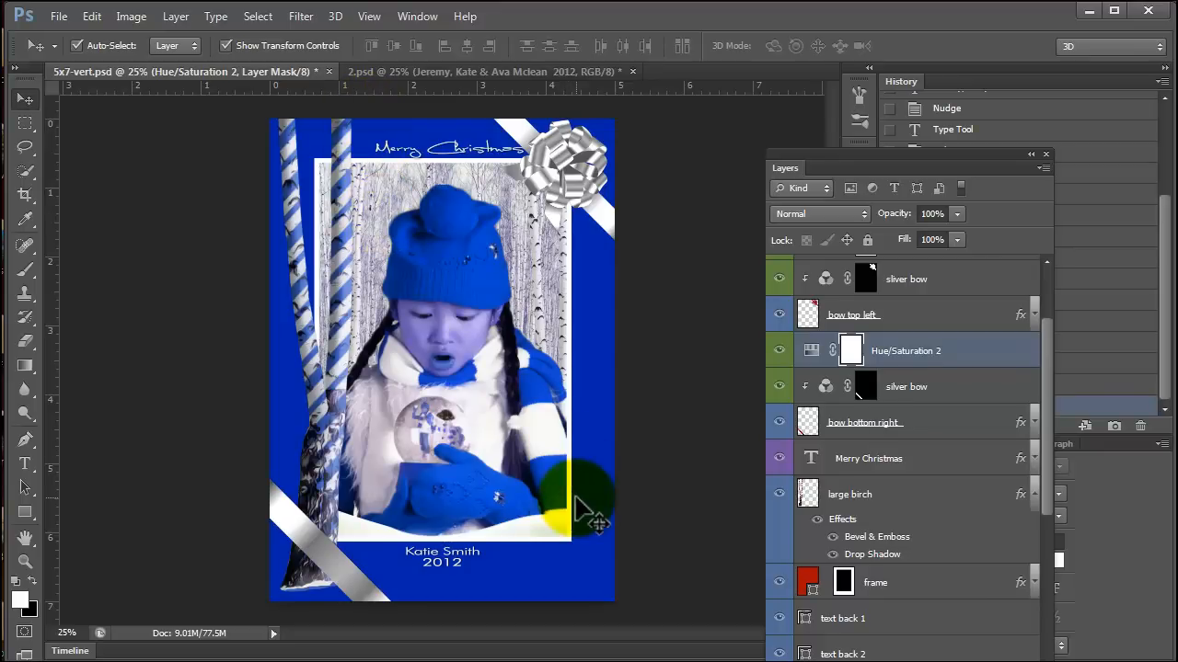
{"action": "left_click", "coordinate": [971, 358]}
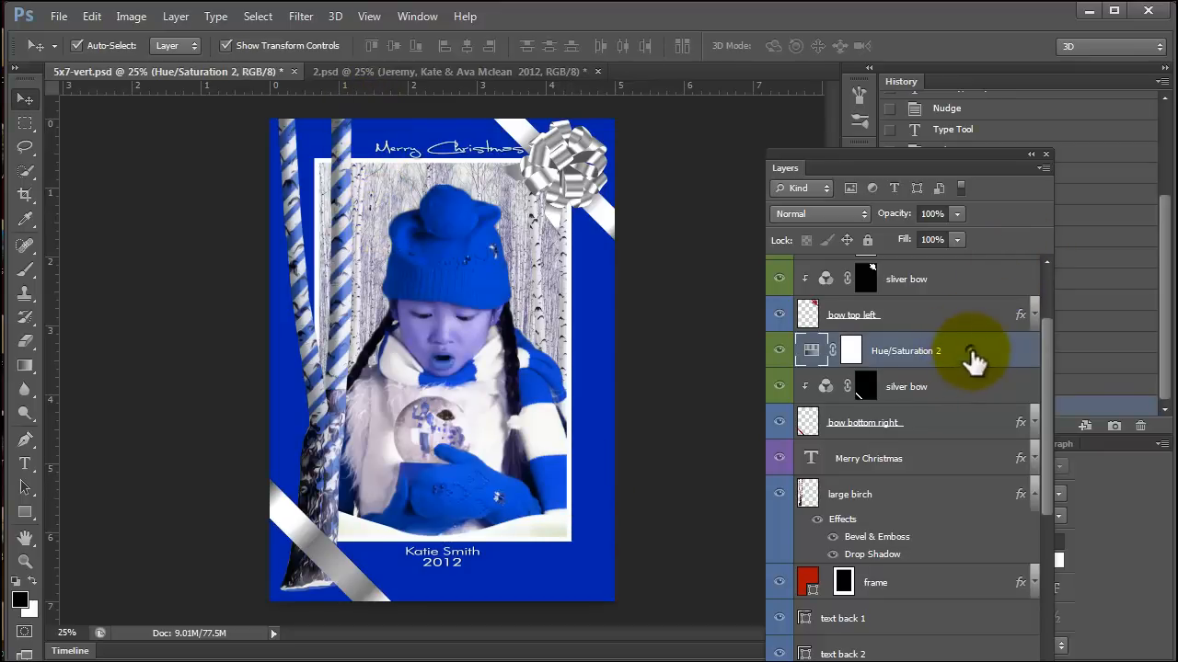
{"action": "right_click", "coordinate": [968, 359]}
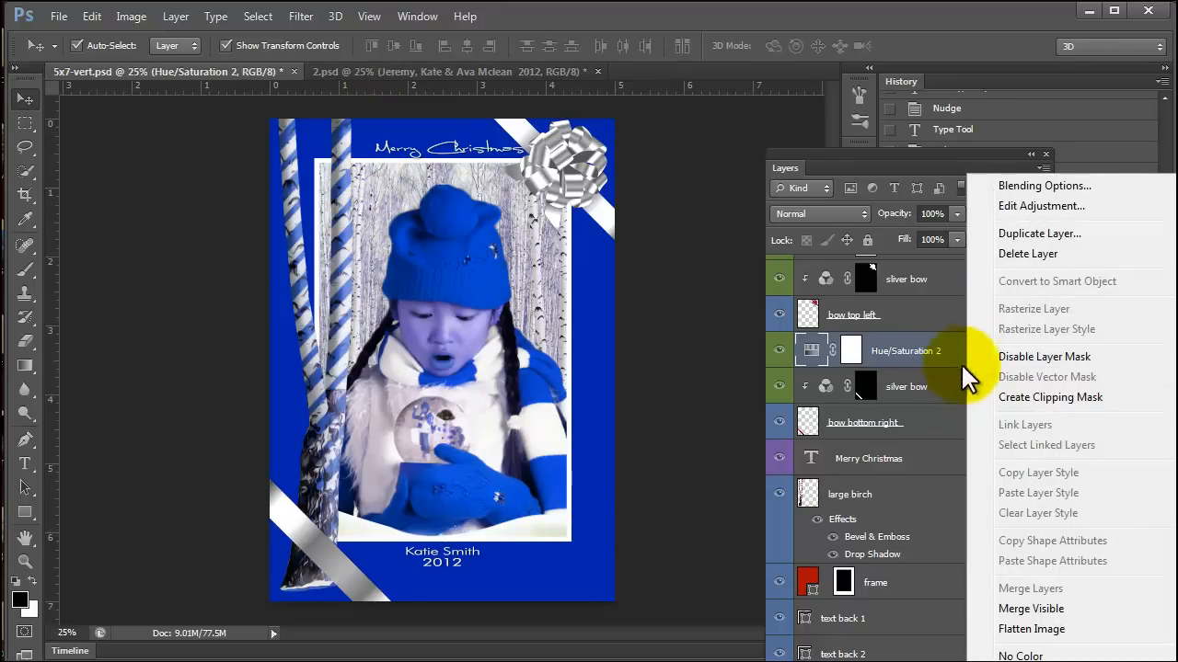
{"action": "left_click", "coordinate": [1005, 405]}
Reposition the floating Layers panel and look through the layer stack from the bow layers to the birch tree background.
{"action": "left_click_drag", "start_coordinate": [864, 168], "coordinate": [960, 111]}
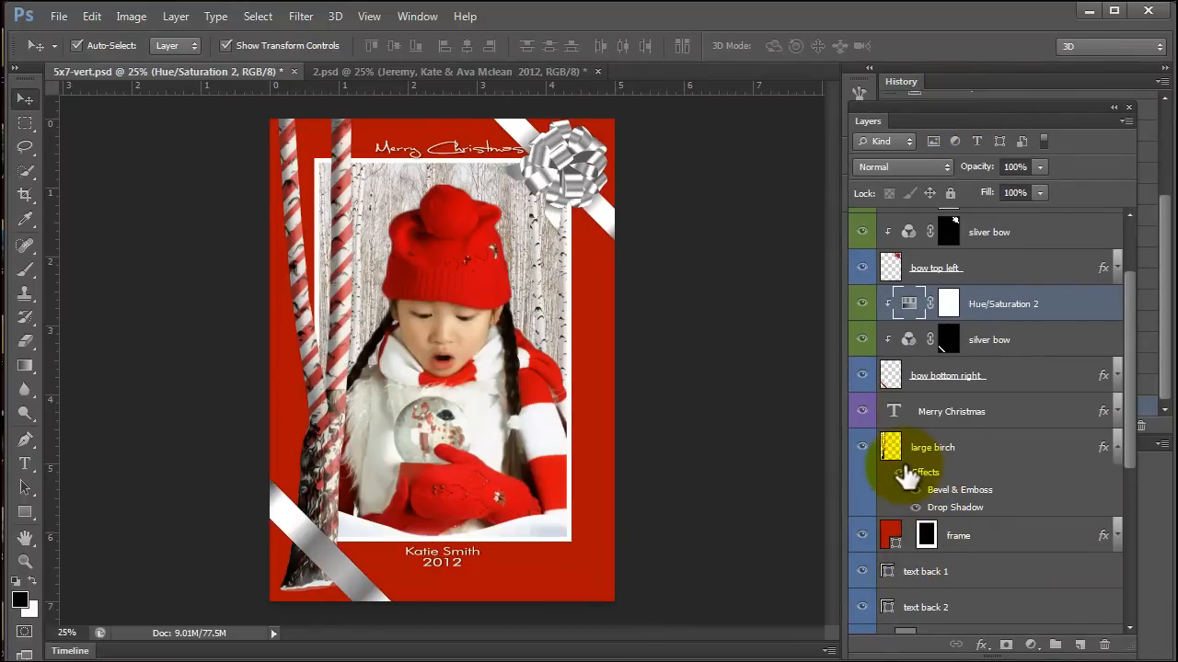
{"action": "scroll", "coordinate": [906, 470], "scroll_direction": "up", "scroll_amount": 2}
{"action": "left_click", "coordinate": [911, 414]}
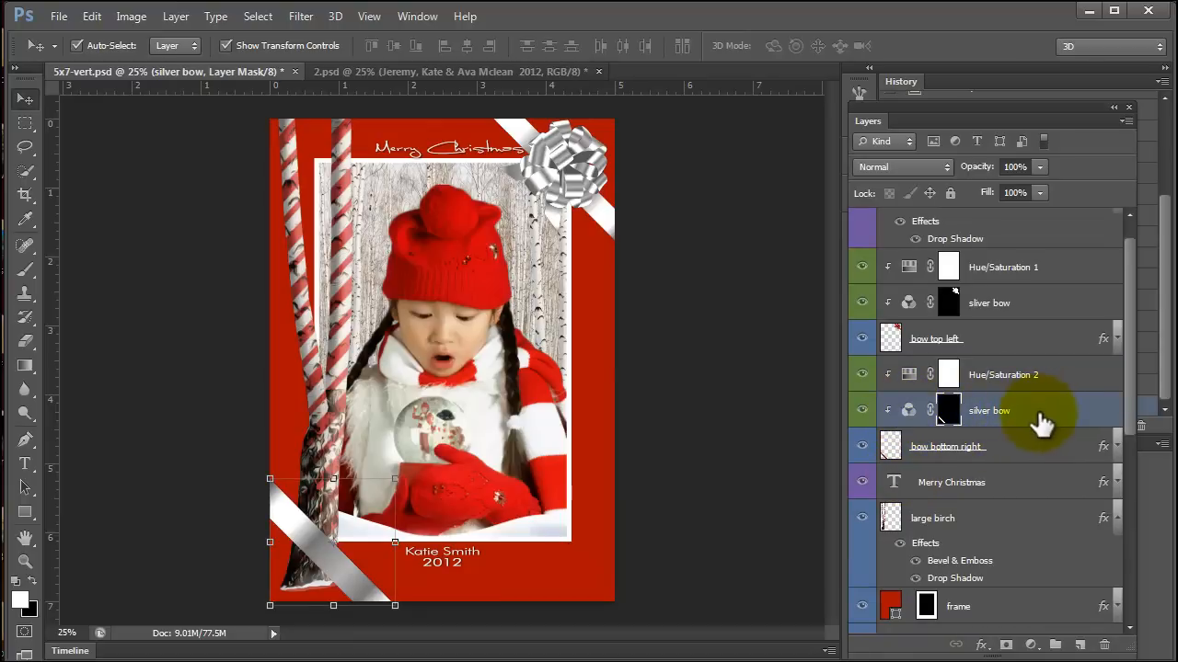
{"action": "scroll", "coordinate": [1040, 423], "scroll_direction": "down", "scroll_amount": 8}
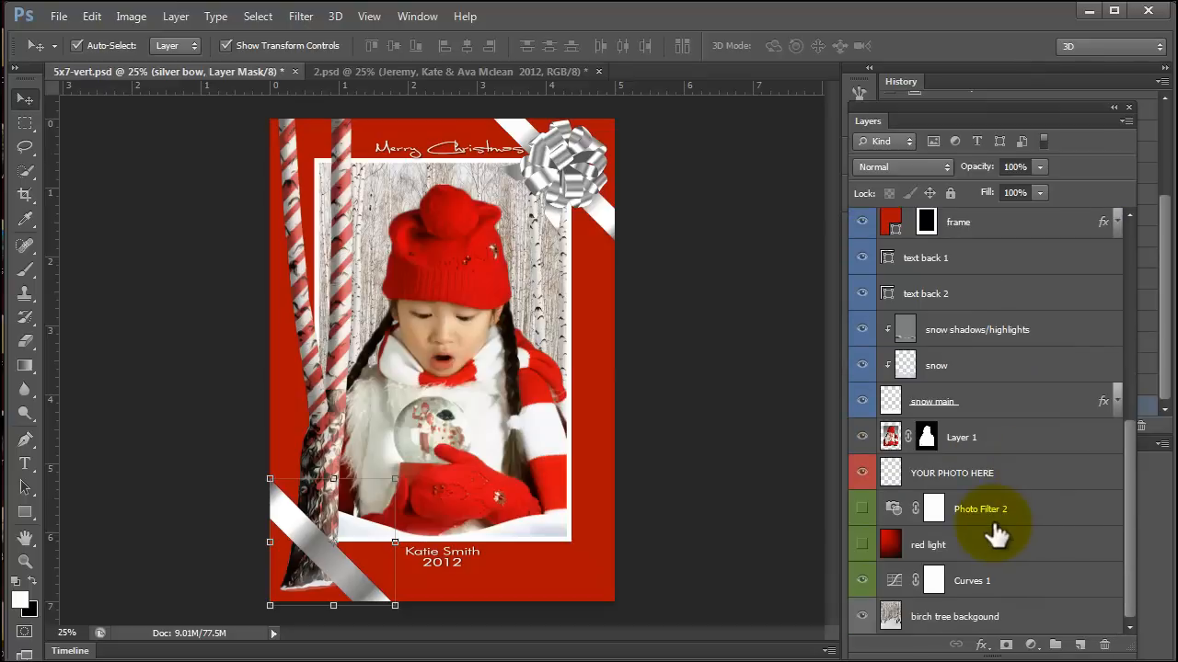
{"action": "scroll", "coordinate": [998, 537], "scroll_direction": "up", "scroll_amount": 2}
{"action": "scroll", "coordinate": [995, 538], "scroll_direction": "down", "scroll_amount": 2}
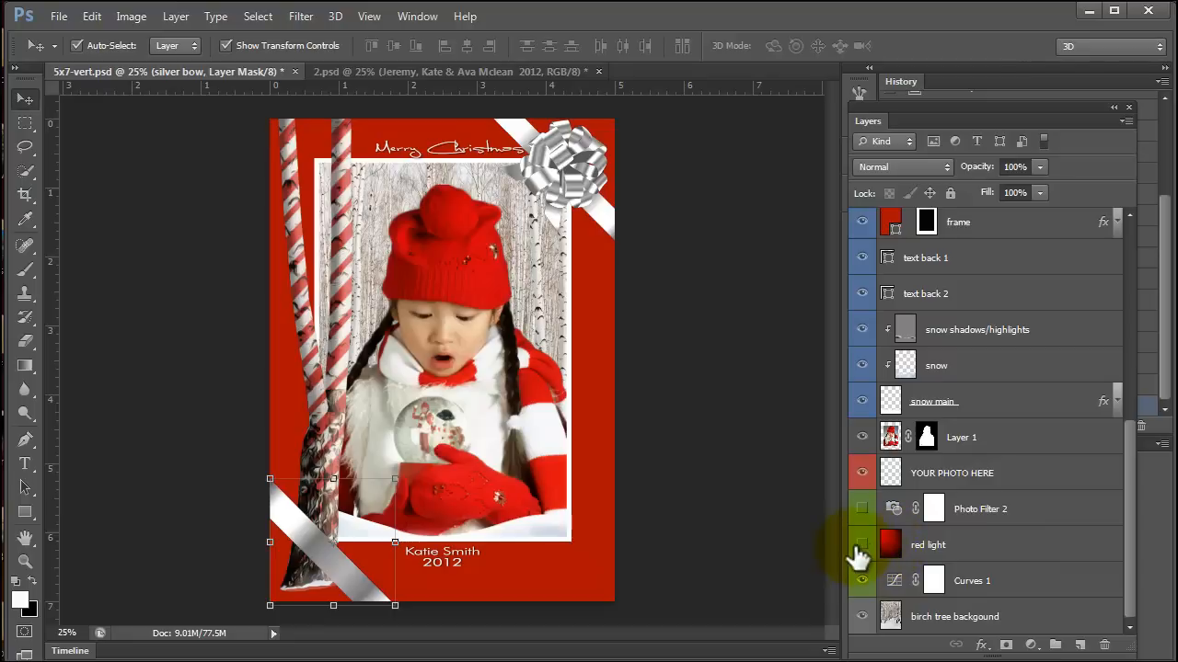
Hide the red frame layer, and show the Photo Filter 2 layer after previewing the red light layer.
{"action": "key", "text": "alt+period"}
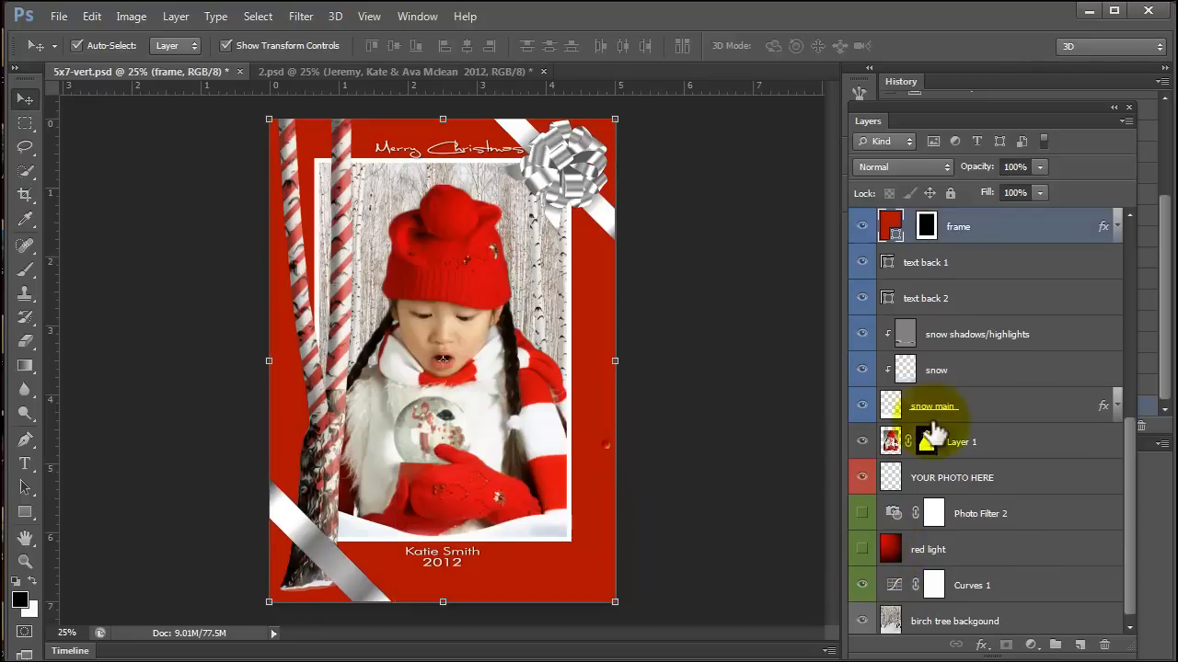
{"action": "left_click", "coordinate": [863, 228]}
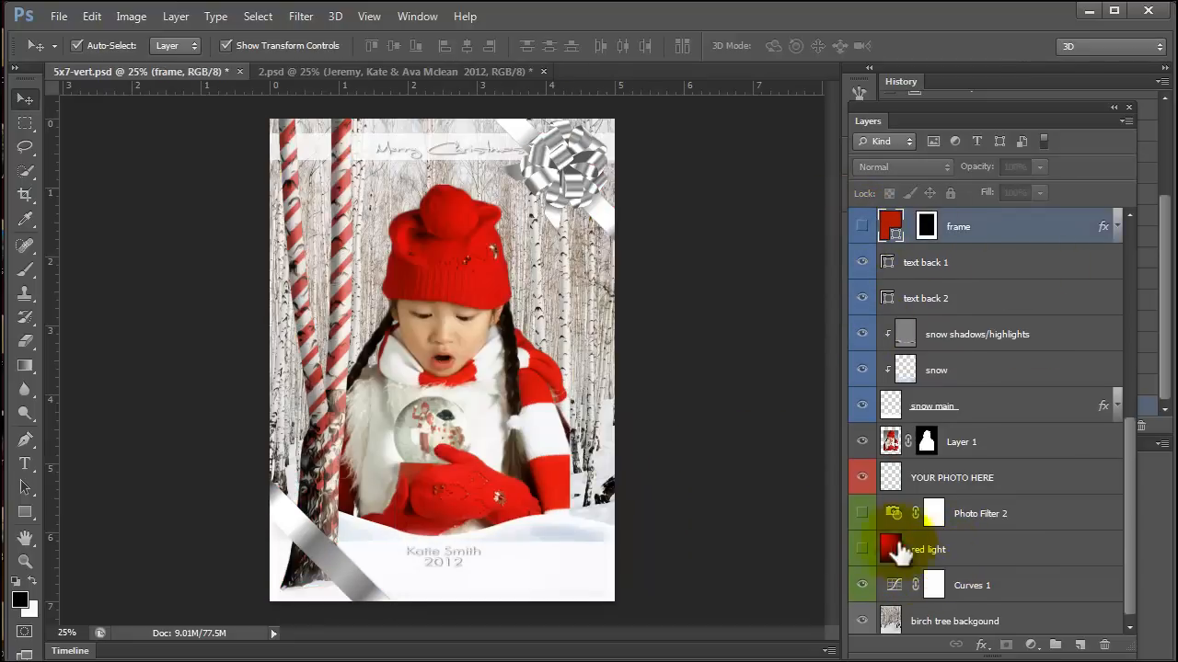
{"action": "left_click", "coordinate": [862, 550]}
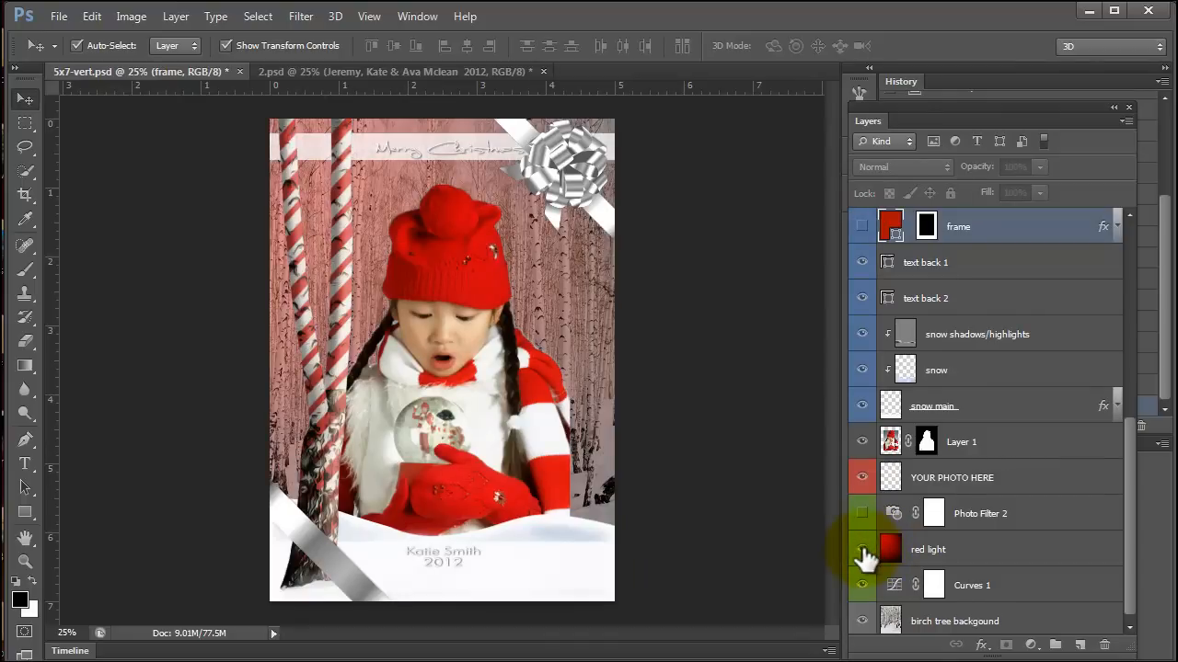
{"action": "left_click", "coordinate": [862, 551]}
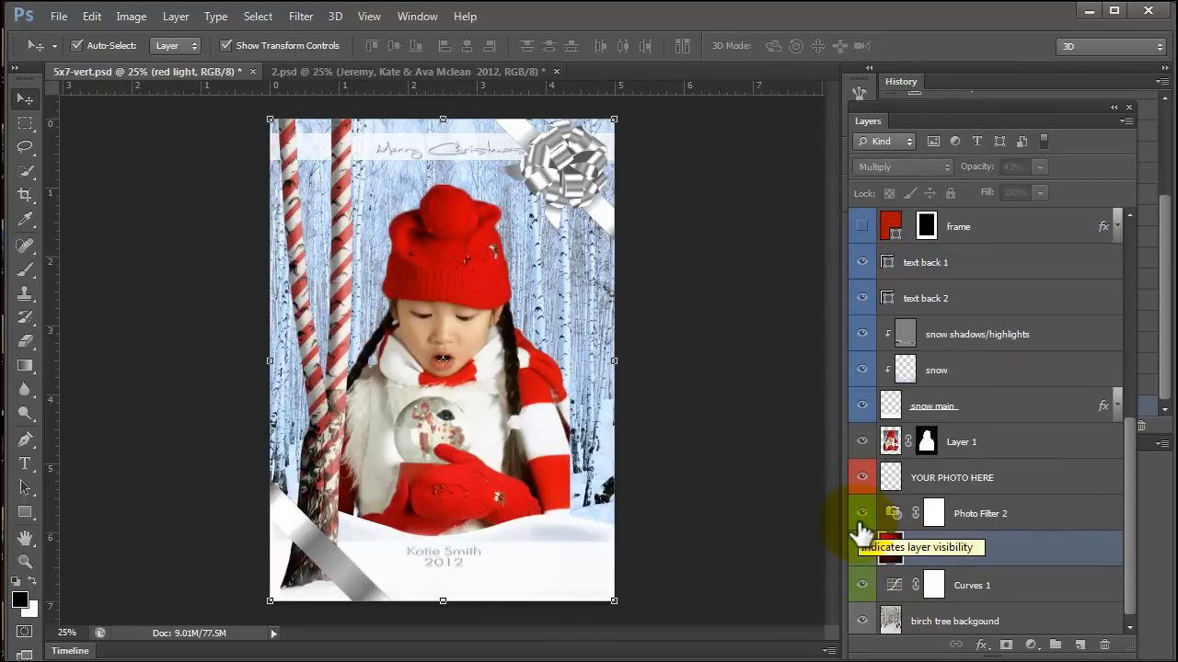
Compare the card with and without the large birch layer by hiding it and showing it again.
{"action": "left_click", "coordinate": [293, 483]}
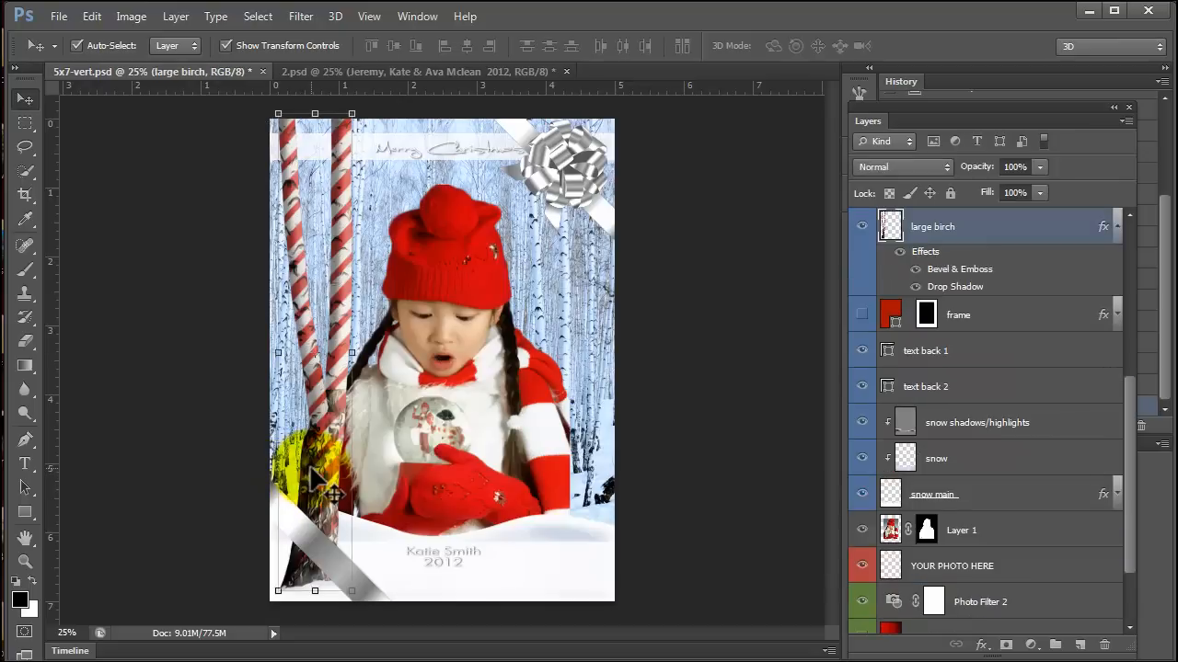
{"action": "left_click", "coordinate": [865, 227]}
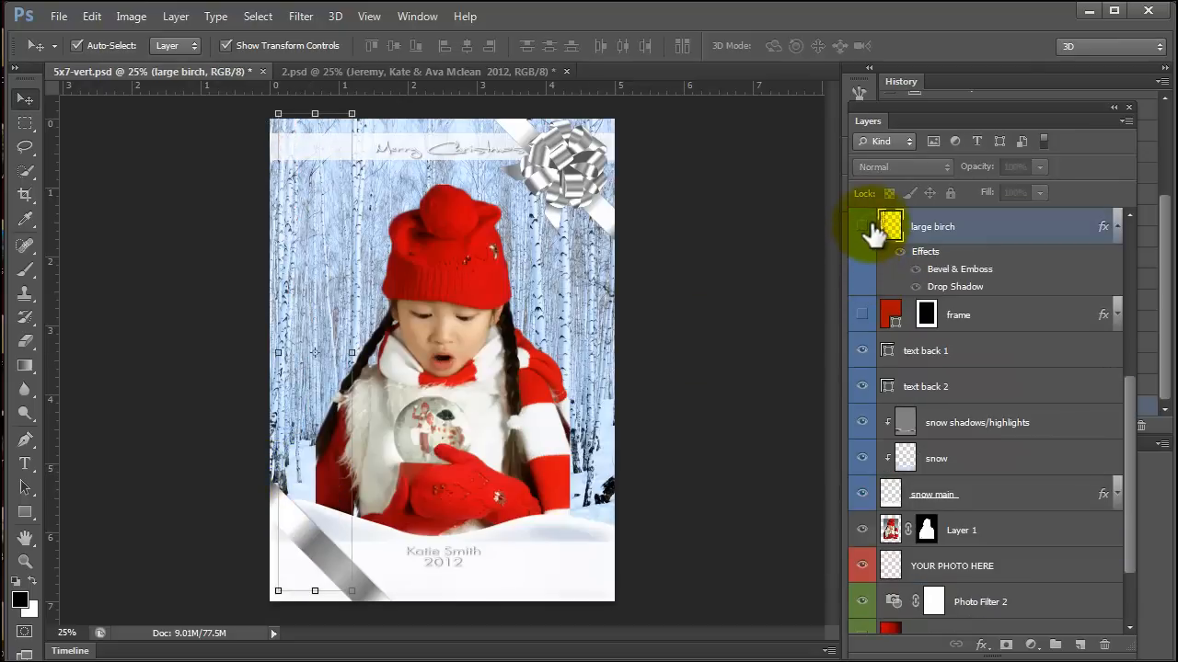
{"action": "left_click", "coordinate": [867, 228]}
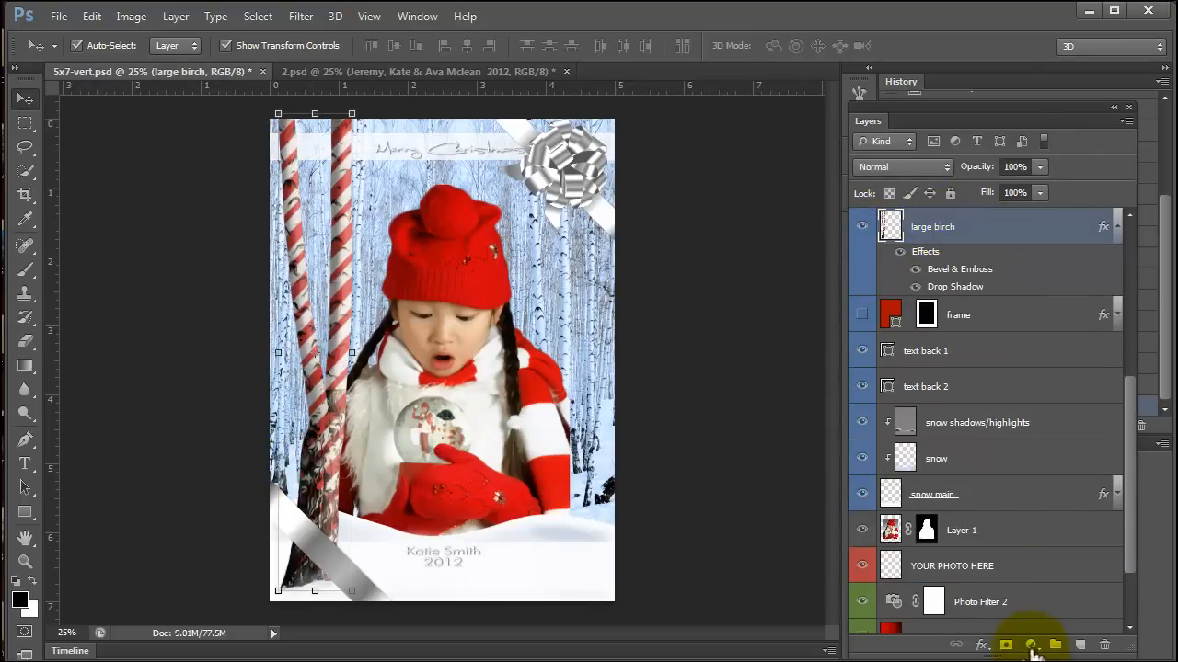
Add a Hue/Saturation adjustment layer clipped to the large birch layer and try shifting its hue.
{"action": "left_click", "coordinate": [1030, 646]}
{"action": "left_click", "coordinate": [1064, 427]}
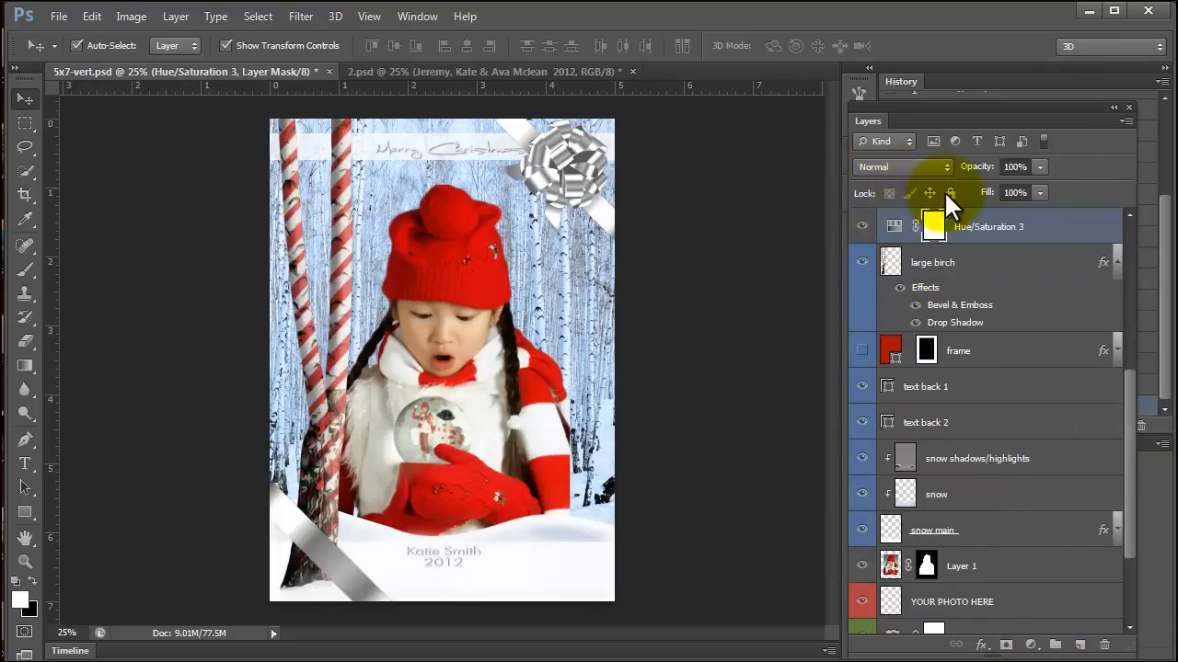
{"action": "right_click", "coordinate": [1045, 226]}
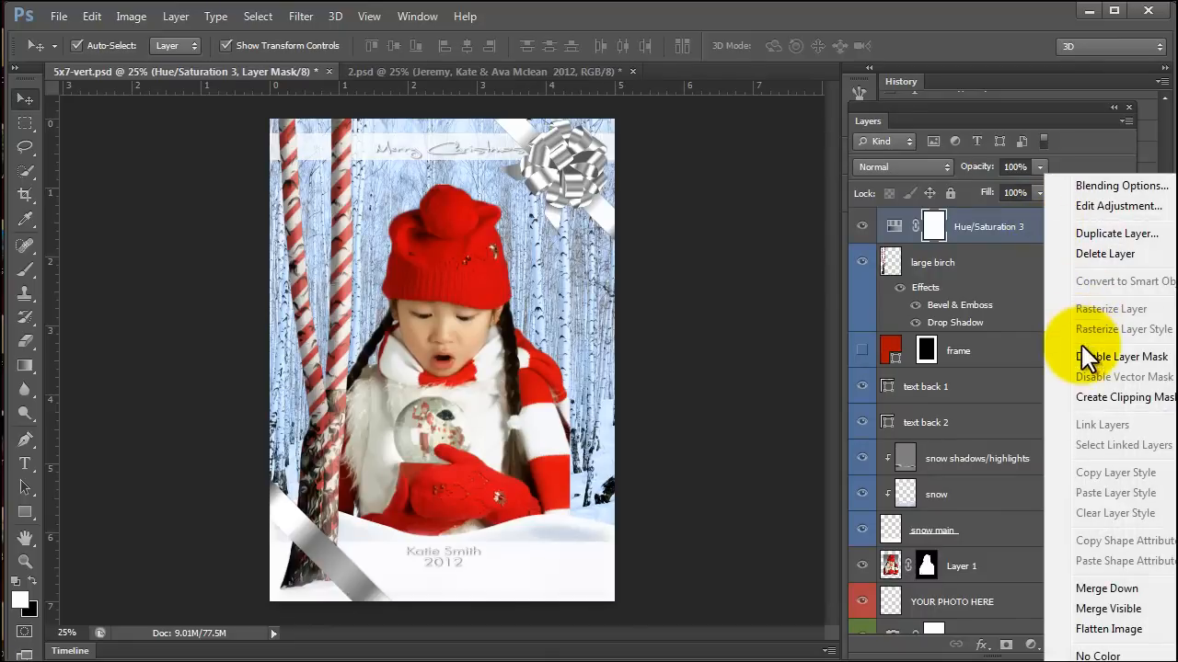
{"action": "left_click", "coordinate": [1086, 398]}
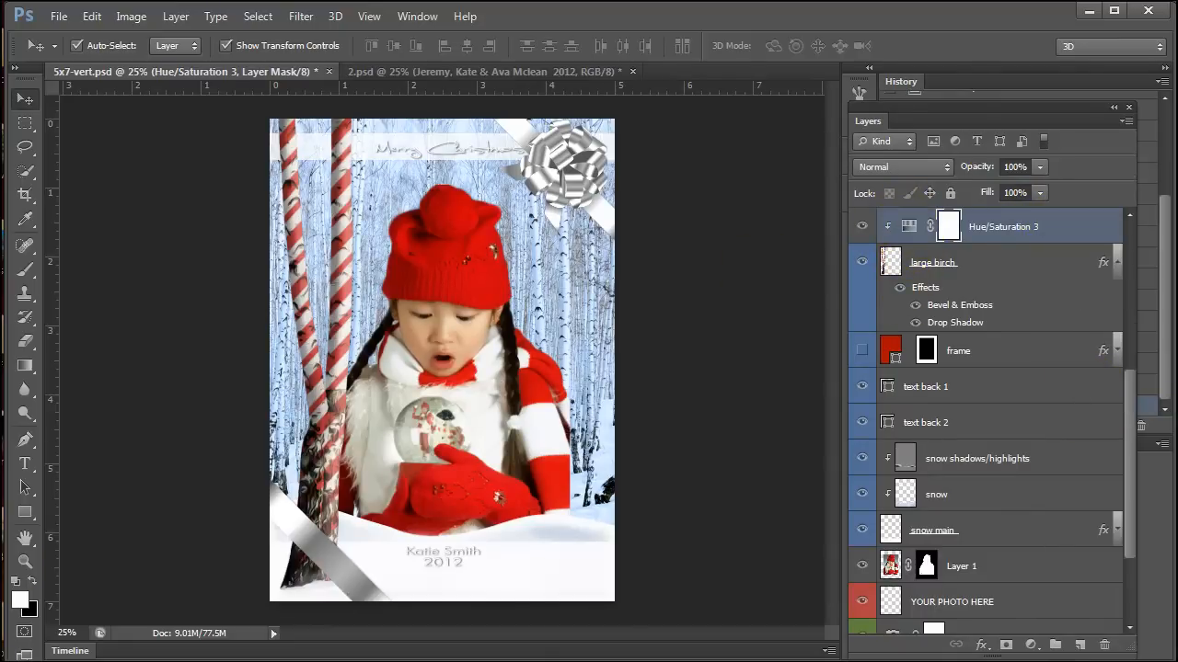
{"action": "left_click_drag", "start_coordinate": [277, 410], "coordinate": [792, 251]}
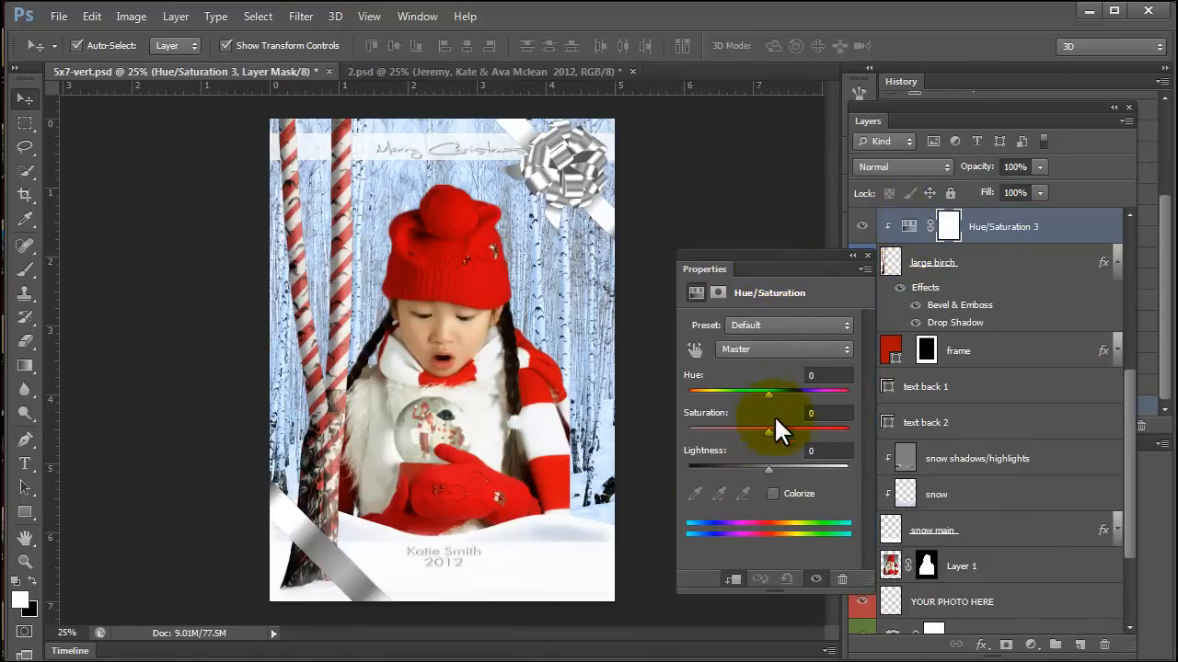
{"action": "left_click_drag", "start_coordinate": [771, 388], "coordinate": [638, 408]}
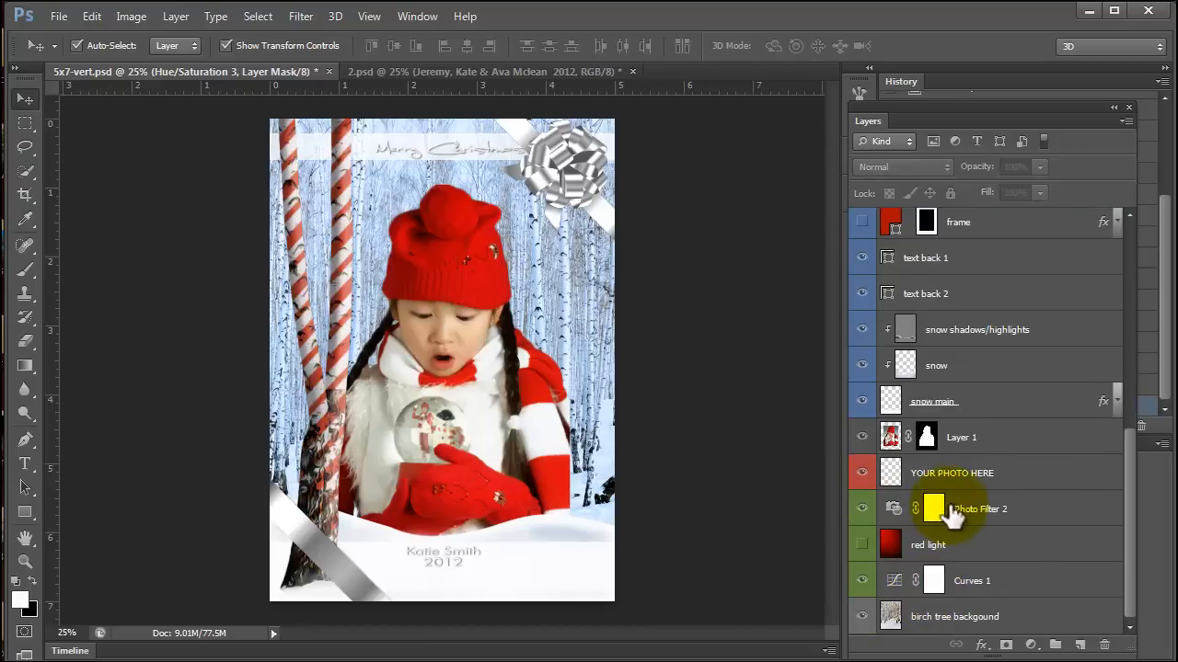
Open the Photo Filter 2 layer's settings and try different filter presets on the birch background, ending with Cyan.
{"action": "left_click", "coordinate": [985, 523]}
{"action": "double_click", "coordinate": [892, 508]}
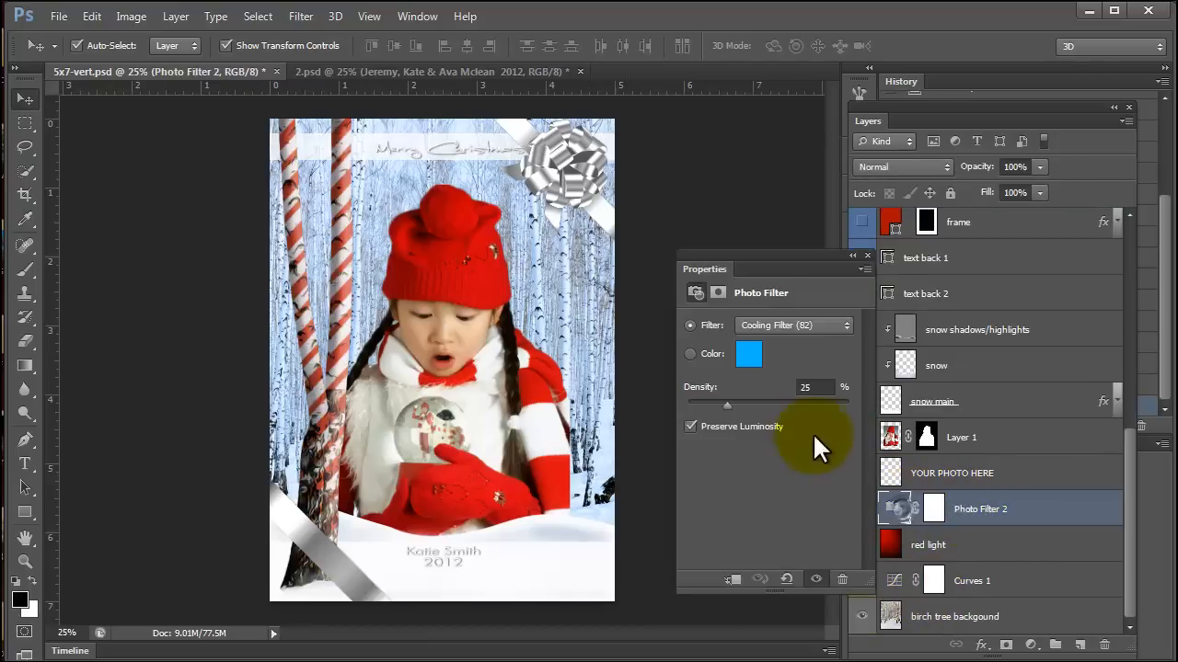
{"action": "left_click", "coordinate": [801, 322]}
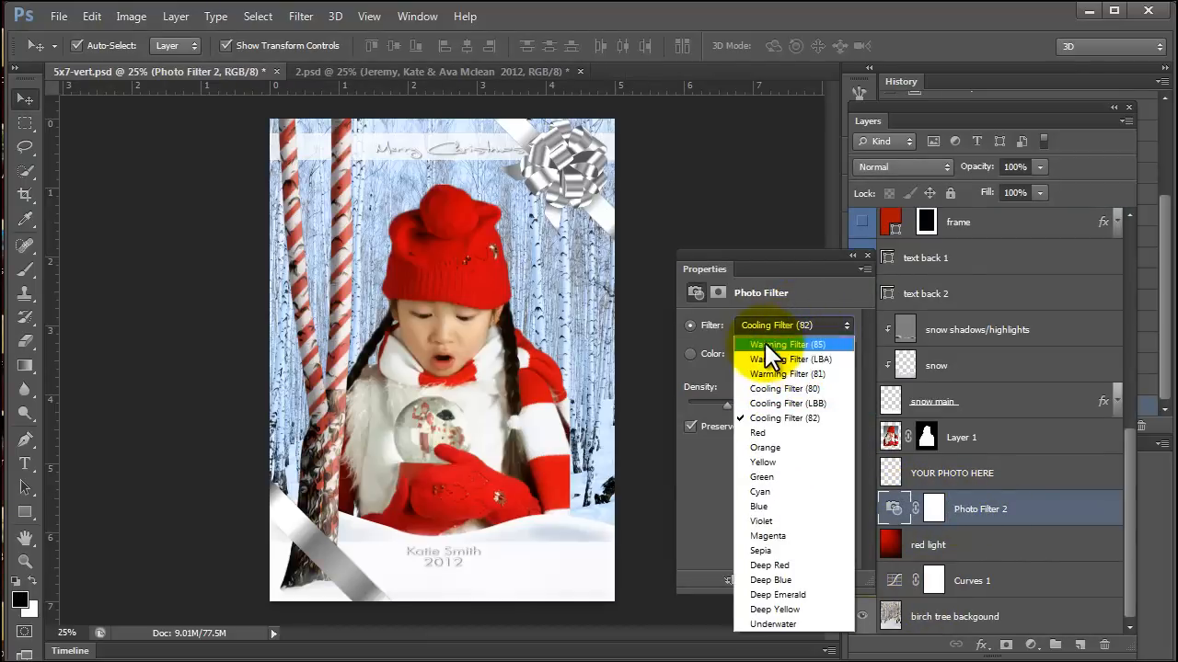
{"action": "left_click", "coordinate": [765, 369]}
{"action": "left_click", "coordinate": [767, 325]}
{"action": "left_click", "coordinate": [763, 491]}
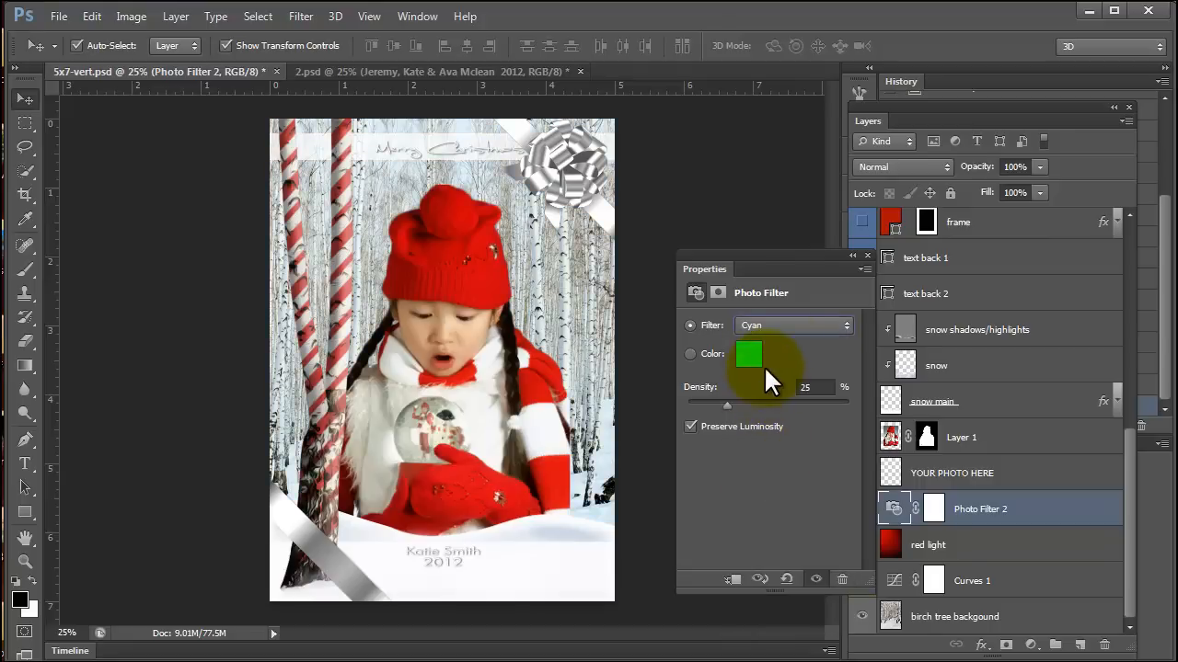
Try the Magenta, Sepia and Deep Red presets on the Photo Filter 2 layer and settle on Deep Emerald.
{"action": "left_click", "coordinate": [782, 324]}
{"action": "left_click", "coordinate": [777, 528]}
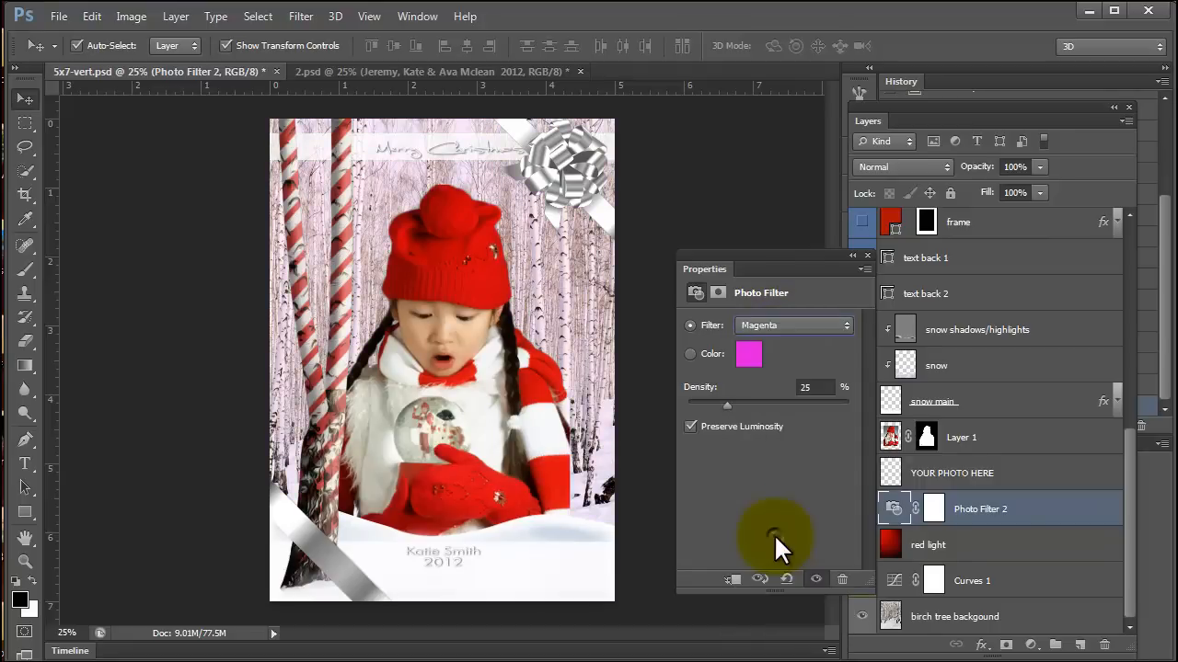
{"action": "left_click", "coordinate": [781, 325]}
{"action": "left_click", "coordinate": [768, 549]}
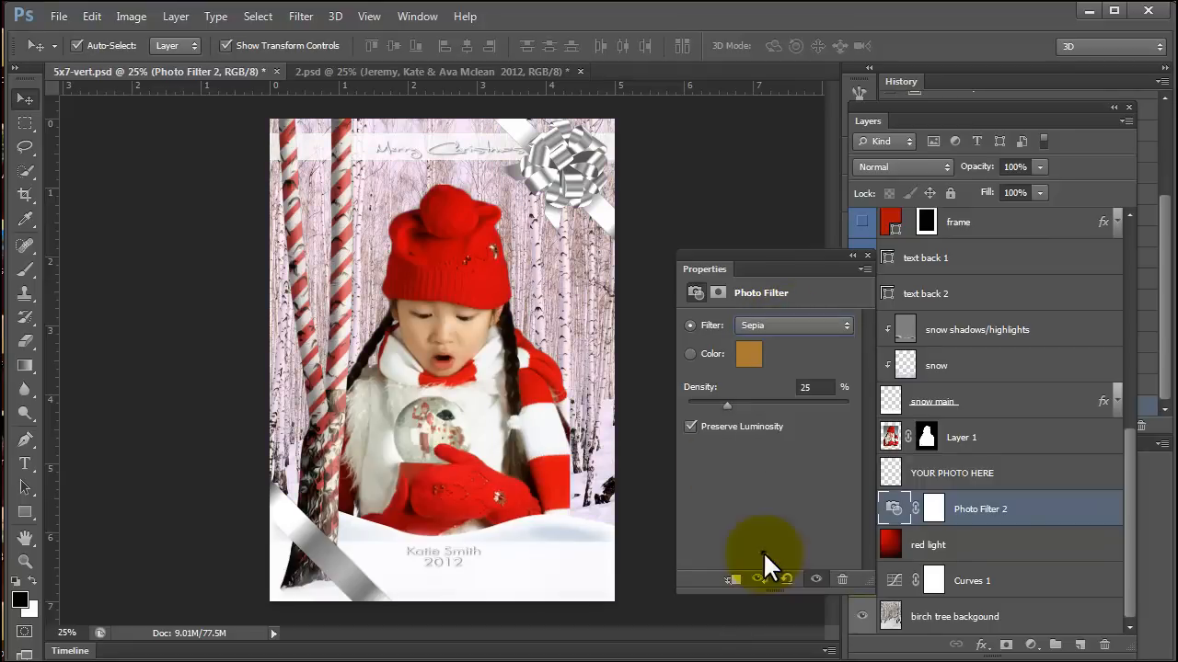
{"action": "left_click", "coordinate": [789, 322]}
{"action": "left_click", "coordinate": [790, 561]}
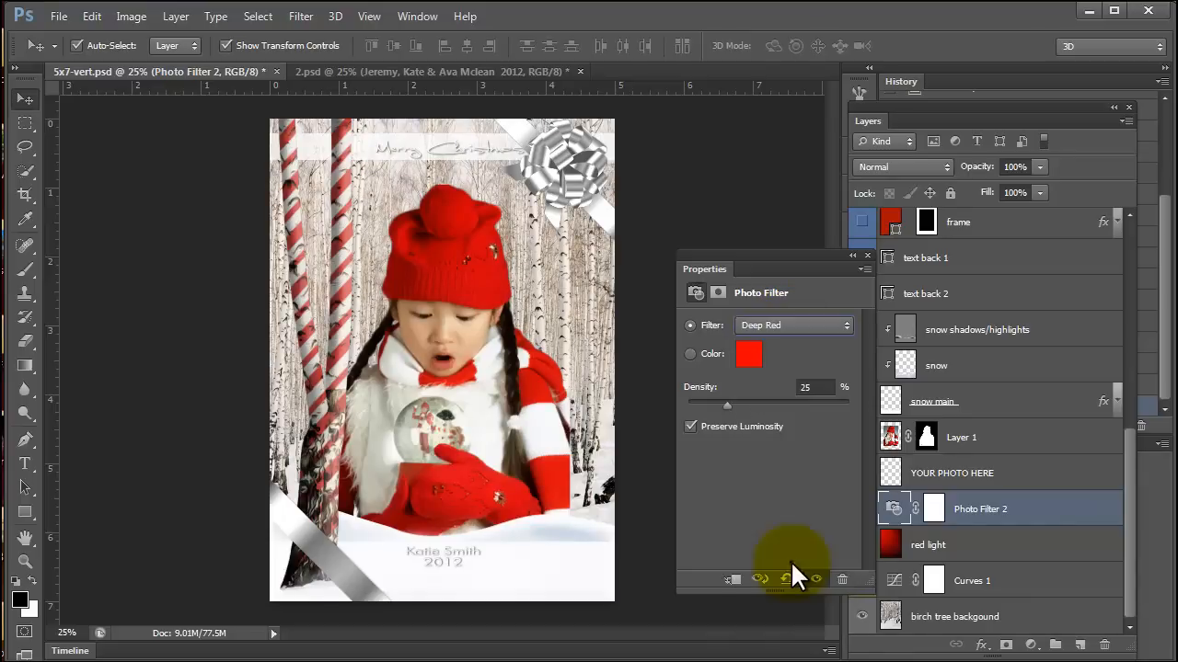
{"action": "left_click", "coordinate": [753, 322]}
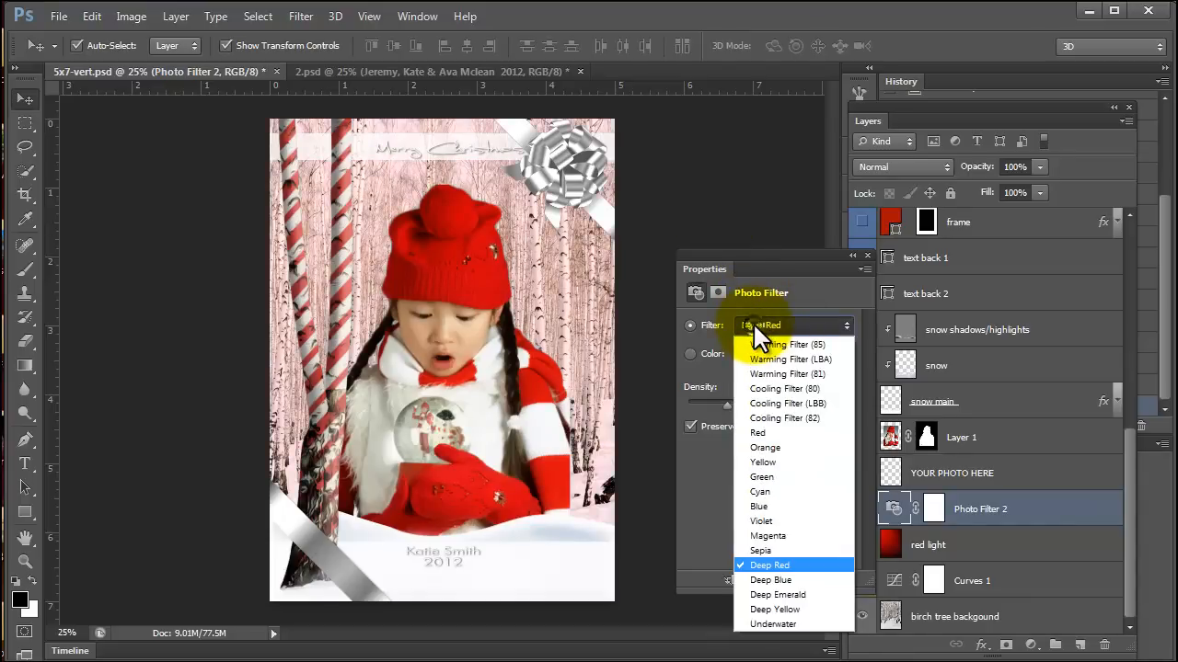
{"action": "left_click", "coordinate": [765, 590]}
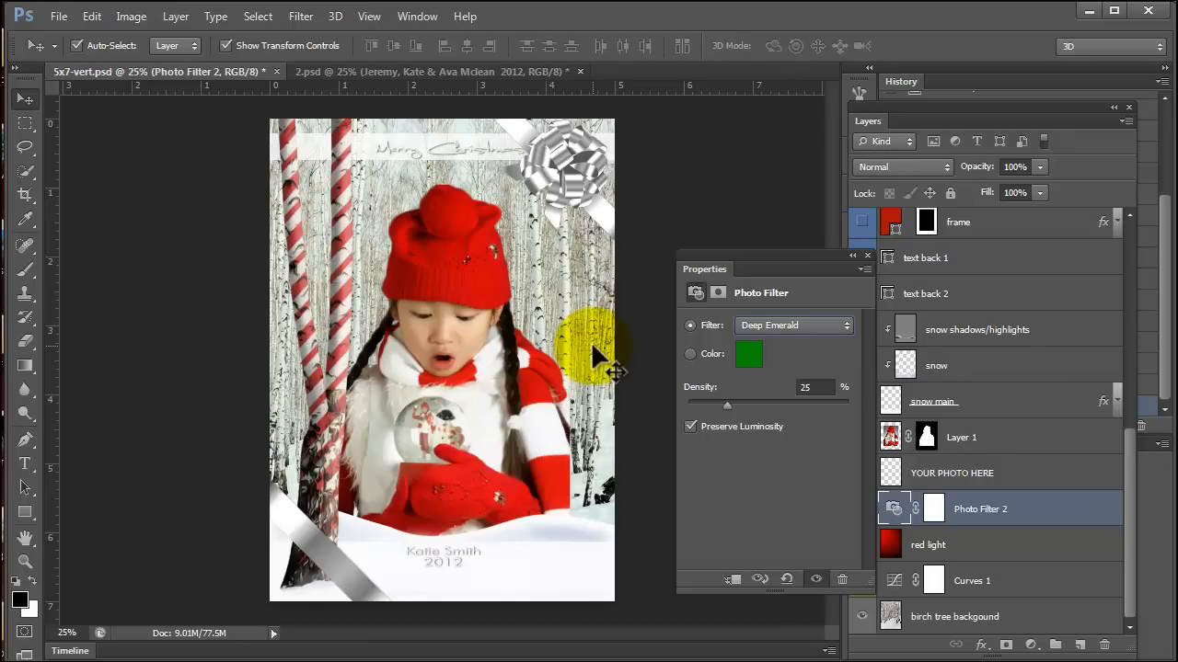
Open the 4x8-horz.psd card template and close the floating adjustment properties so the whole card is unobstructed.
{"action": "left_click", "coordinate": [57, 17]}
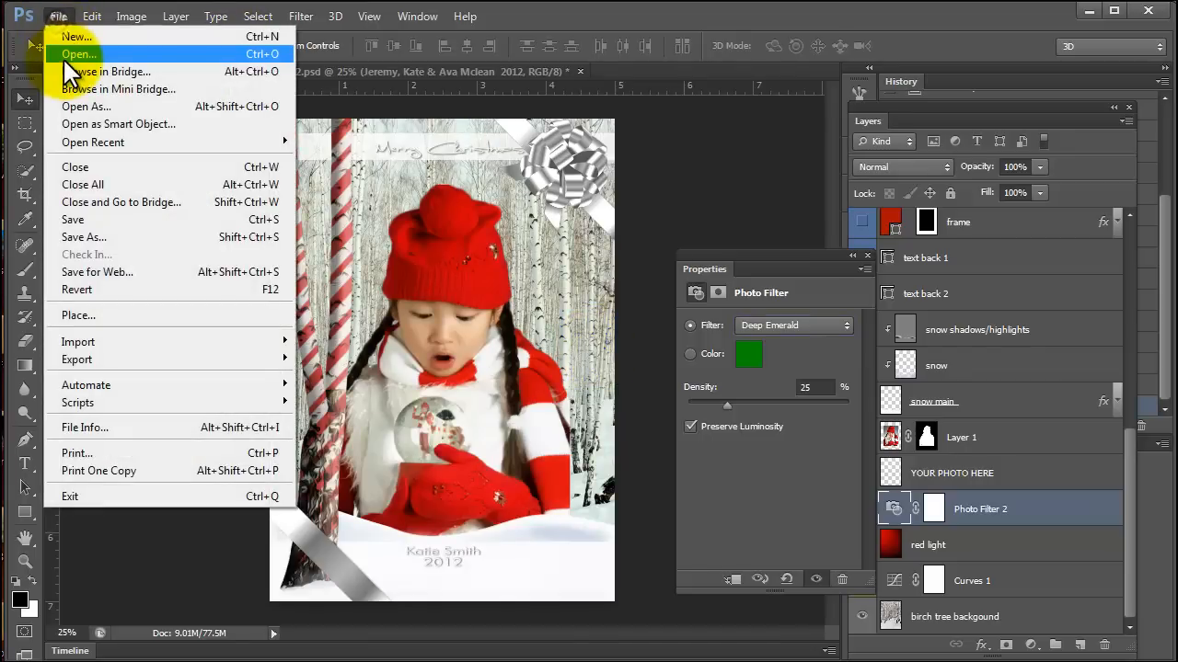
{"action": "left_click", "coordinate": [64, 57]}
{"action": "left_click", "coordinate": [473, 240]}
{"action": "left_click", "coordinate": [391, 234]}
{"action": "left_click", "coordinate": [993, 545]}
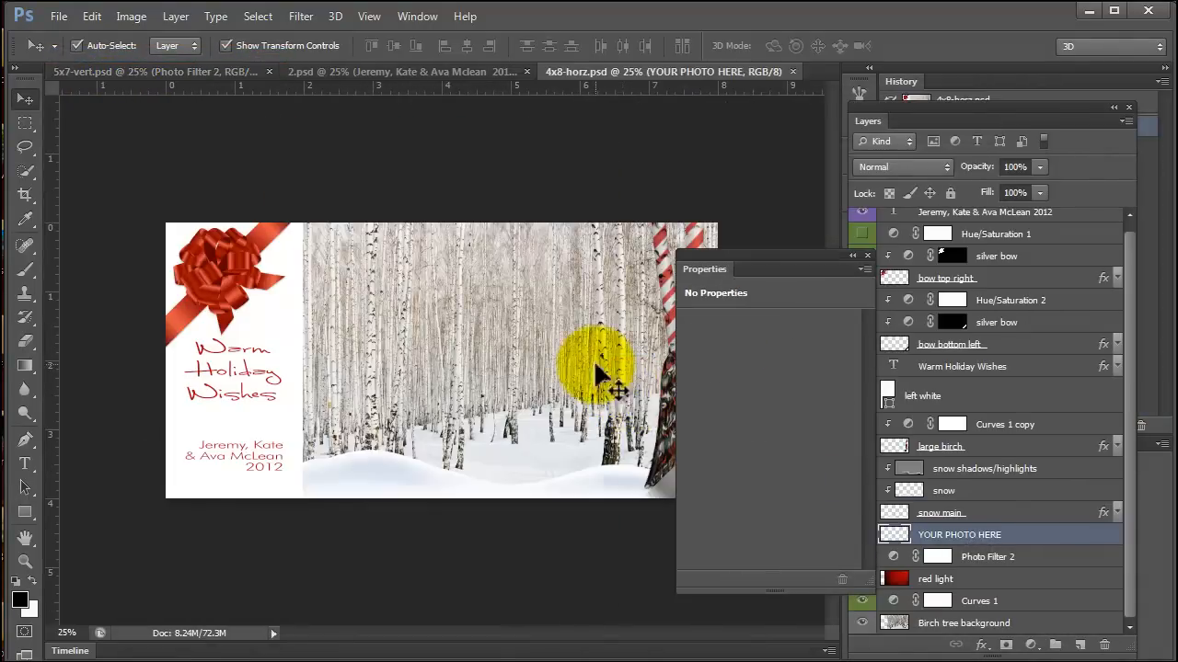
{"action": "left_click", "coordinate": [865, 248]}
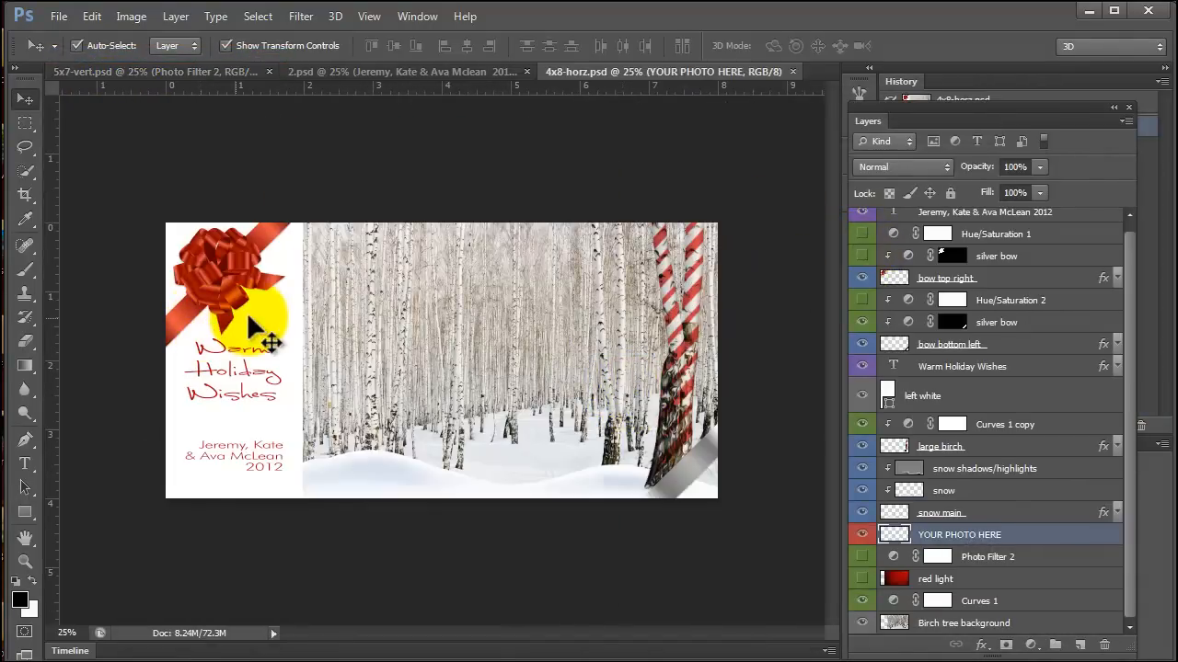
Widen the left white shape behind the holiday greeting to 108.98% by extending its inner edge over the birch scene.
{"action": "left_click", "coordinate": [247, 312]}
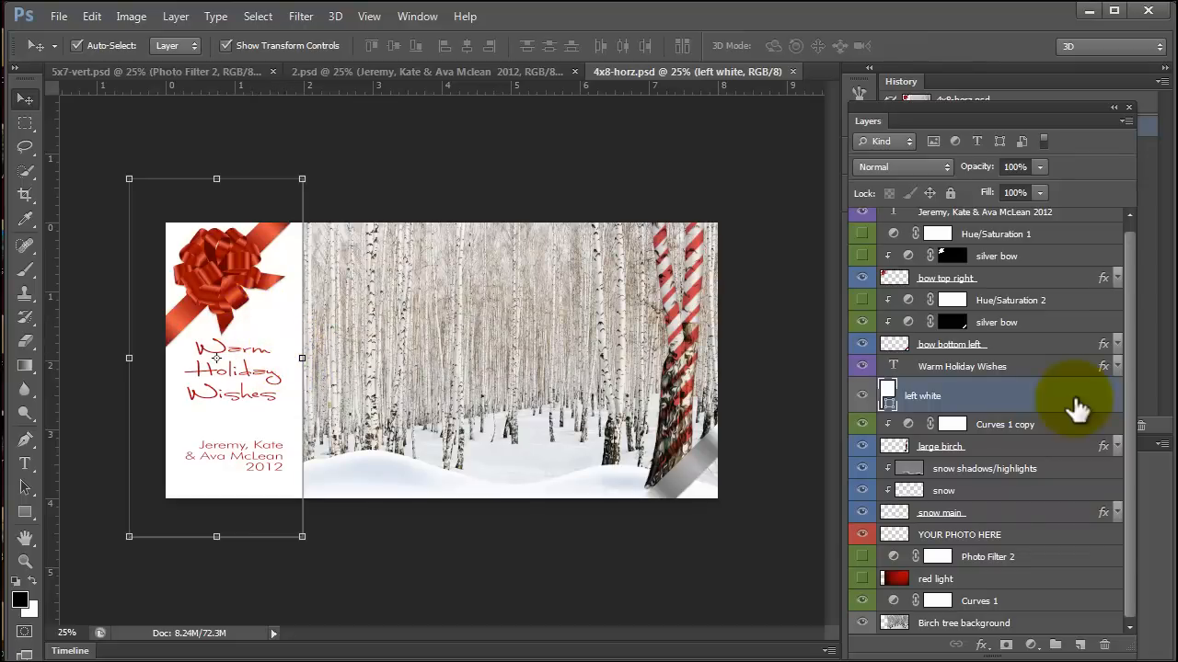
{"action": "mouse_move", "coordinate": [302, 358]}
{"action": "left_mouse_down"}
{"action": "mouse_move", "coordinate": [423, 361]}
{"action": "mouse_move", "coordinate": [285, 358]}
{"action": "mouse_move", "coordinate": [317, 358]}
{"action": "left_mouse_up"}
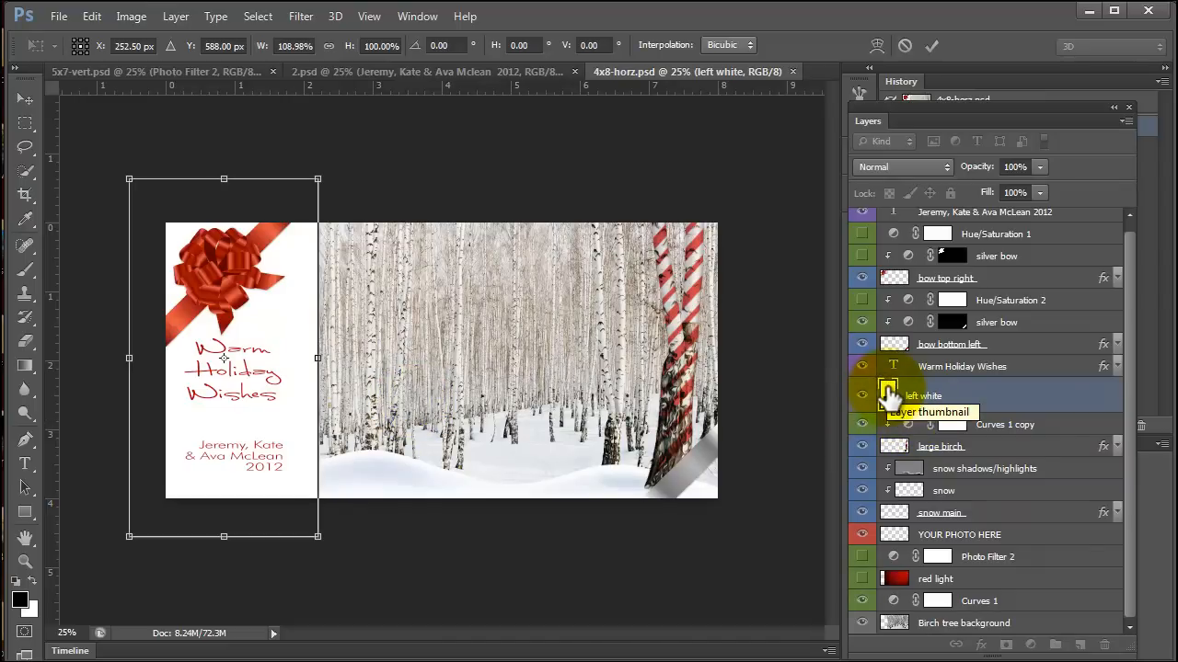
Preview red and blue fill colours on the left white shape, and cancel the colour change.
{"action": "double_click", "coordinate": [887, 393]}
{"action": "left_click_drag", "start_coordinate": [706, 271], "coordinate": [742, 366]}
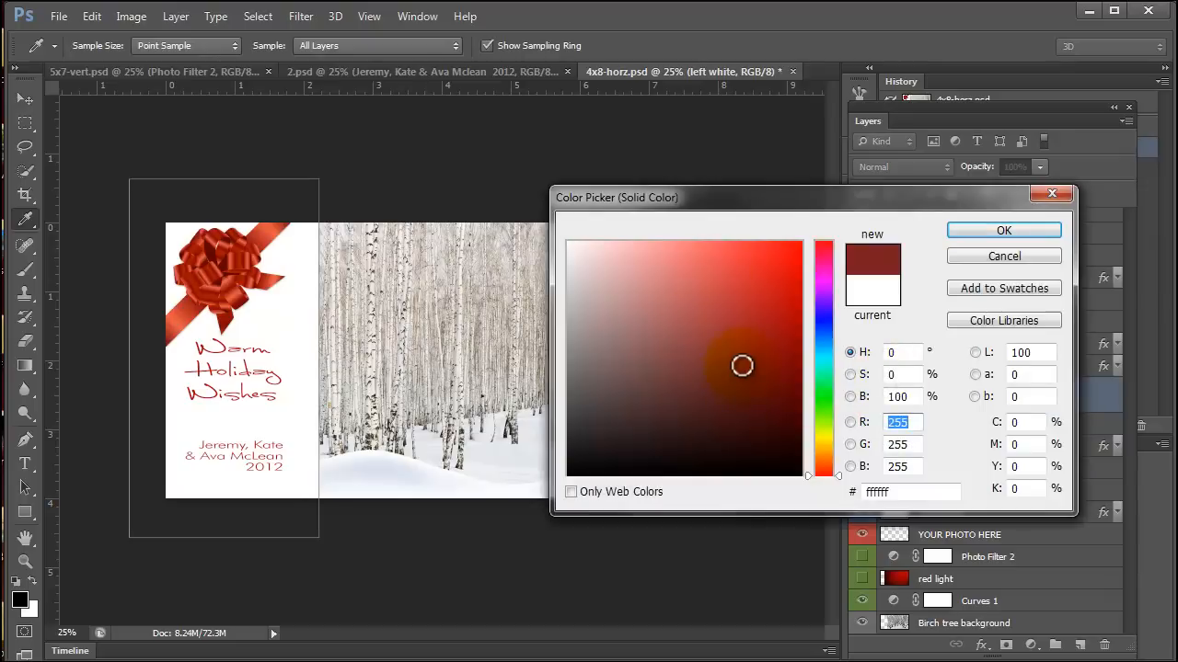
{"action": "left_click", "coordinate": [799, 292]}
{"action": "left_click", "coordinate": [830, 333]}
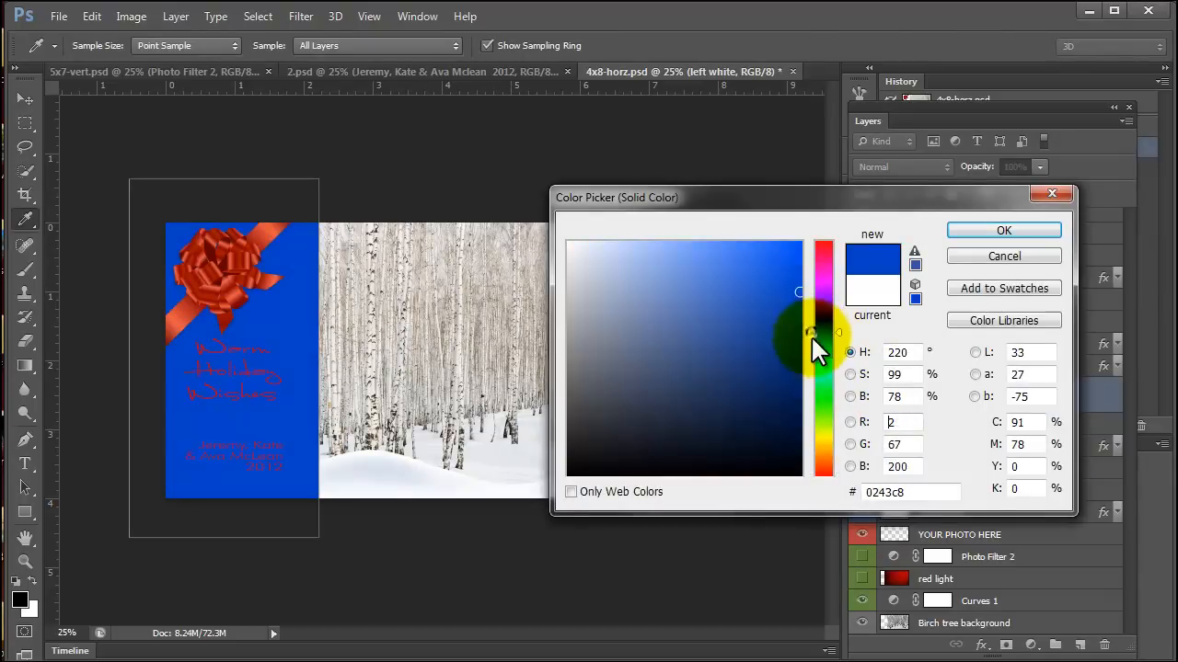
{"action": "left_click", "coordinate": [993, 257]}
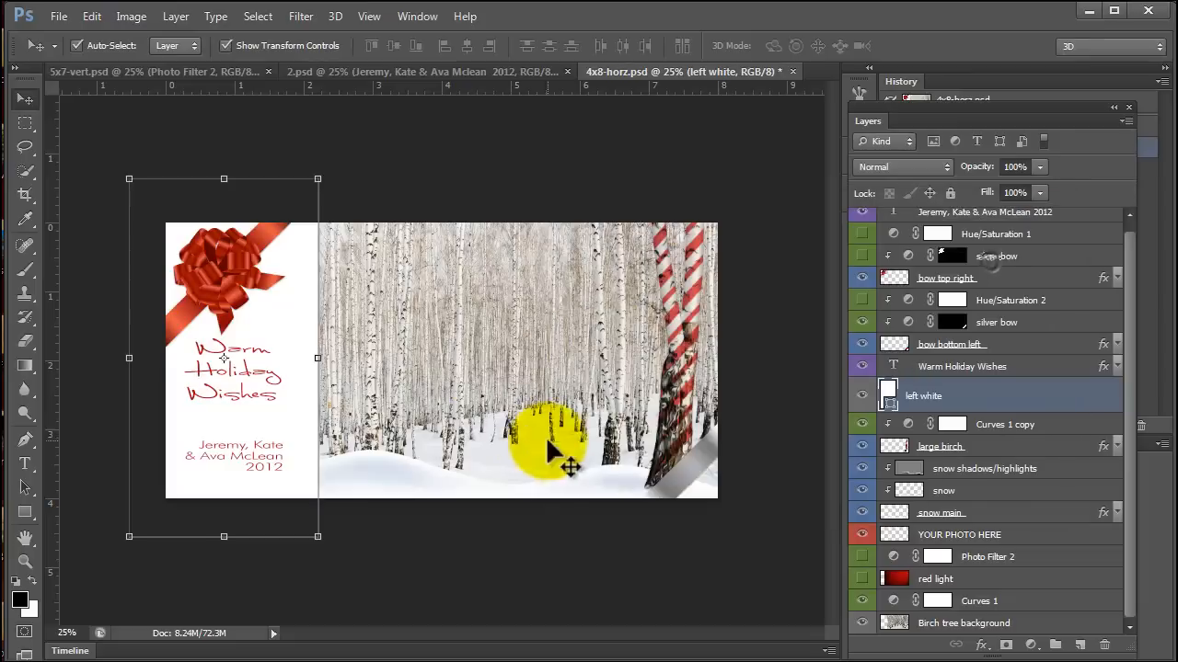
{"action": "left_click", "coordinate": [697, 454]}
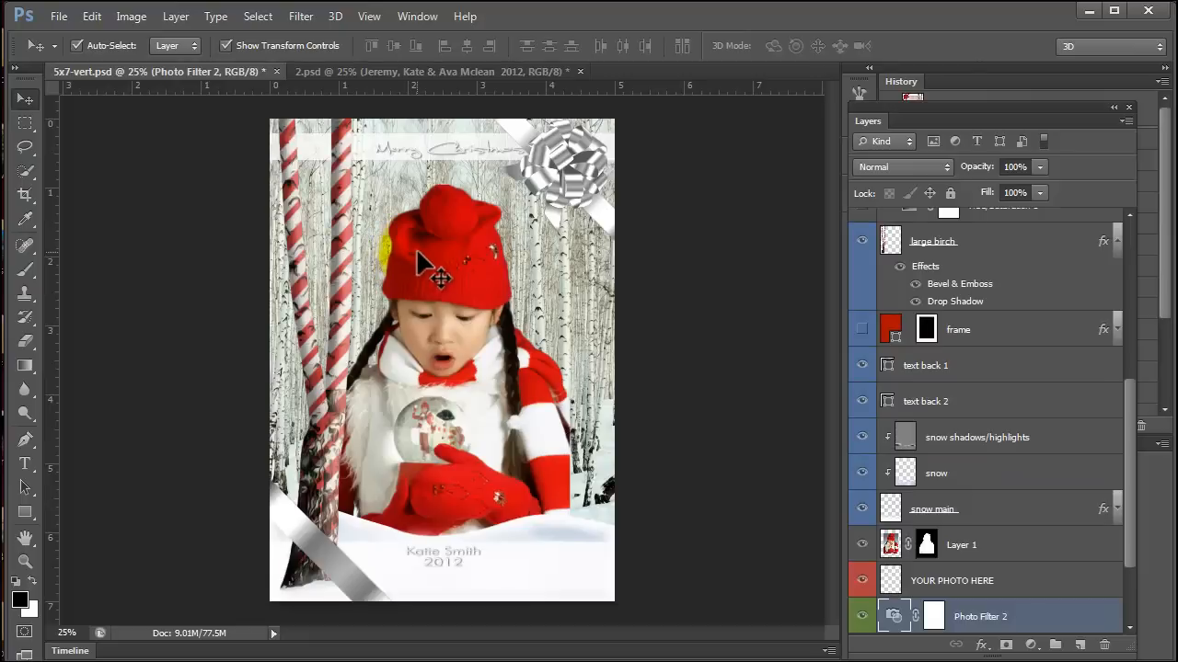
In 5x7-vert.psd, show the red frame layer and hide the girl photo in Layer 1 and the Photo Filter 2 layer.
{"action": "scroll", "coordinate": [925, 534], "scroll_direction": "down", "scroll_amount": 2}
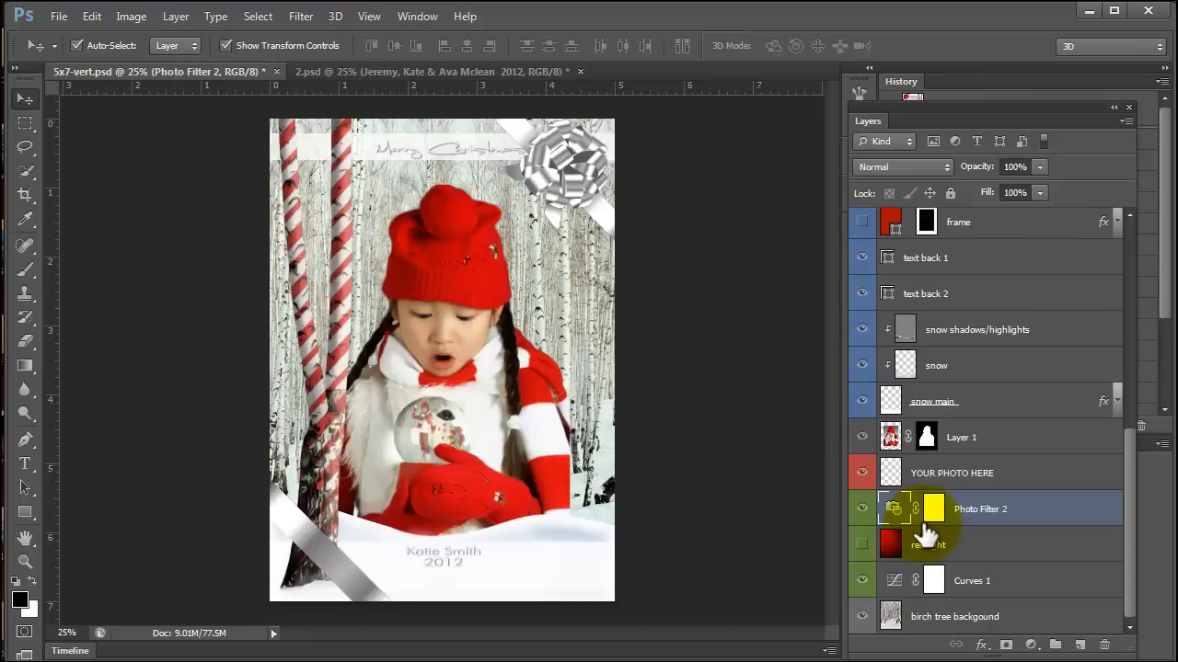
{"action": "scroll", "coordinate": [907, 599], "scroll_direction": "up", "scroll_amount": 5}
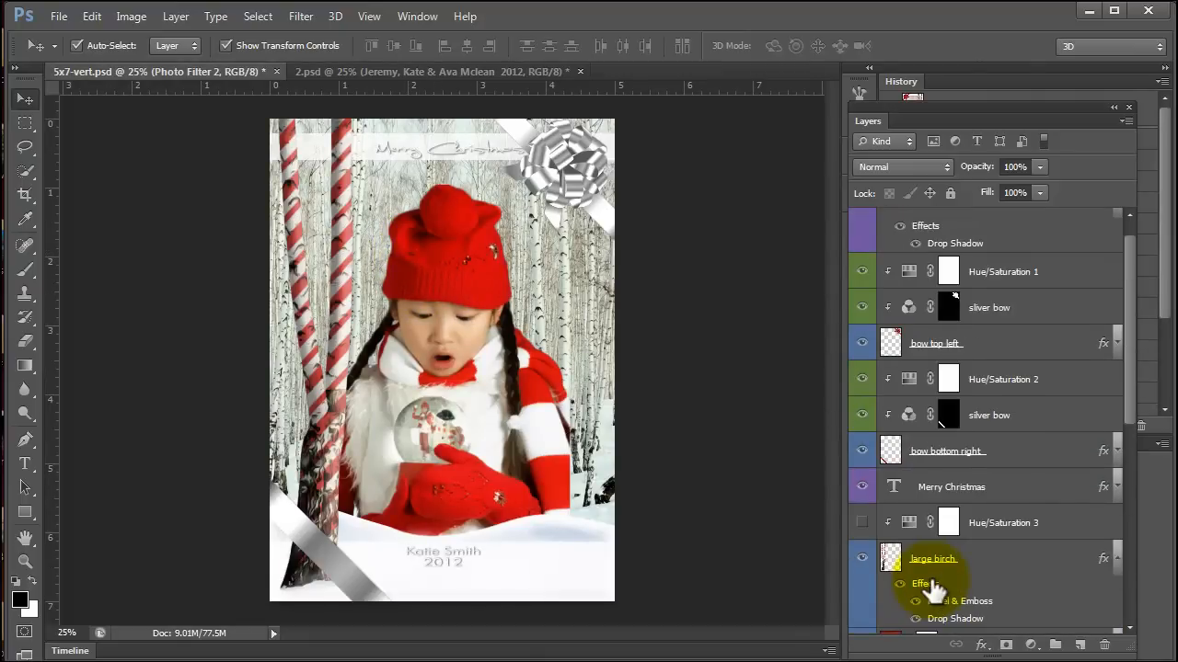
{"action": "scroll", "coordinate": [934, 589], "scroll_direction": "up", "scroll_amount": 1}
{"action": "scroll", "coordinate": [975, 529], "scroll_direction": "down", "scroll_amount": 3}
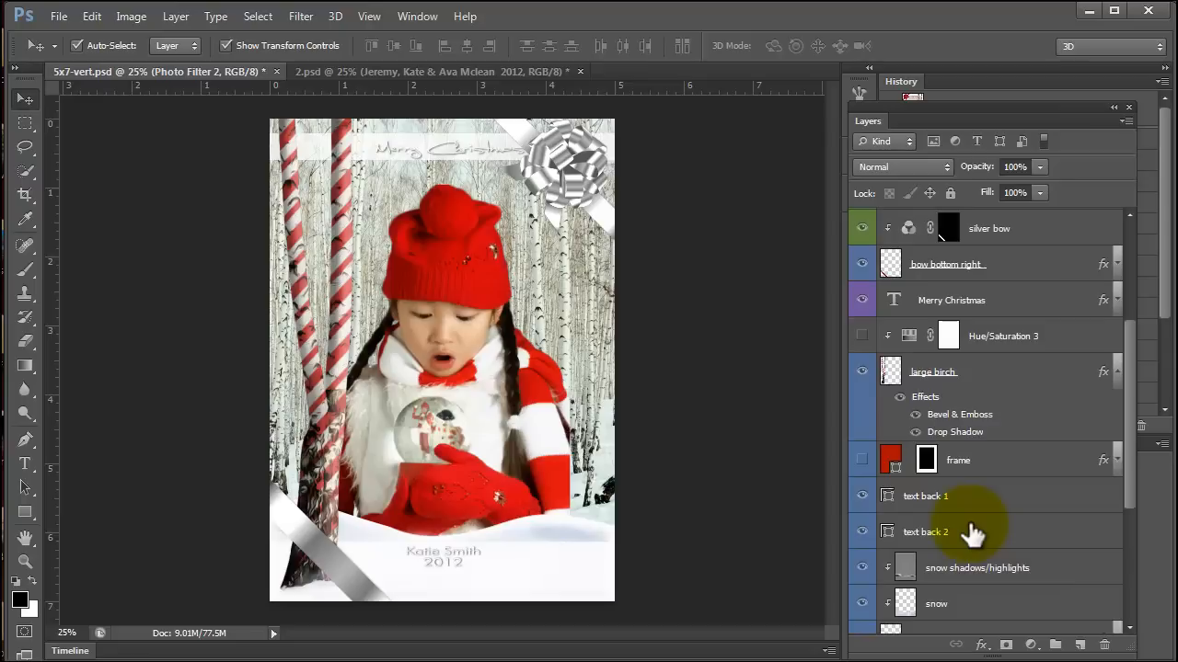
{"action": "scroll", "coordinate": [957, 414], "scroll_direction": "down", "scroll_amount": 3}
{"action": "left_click", "coordinate": [862, 318]}
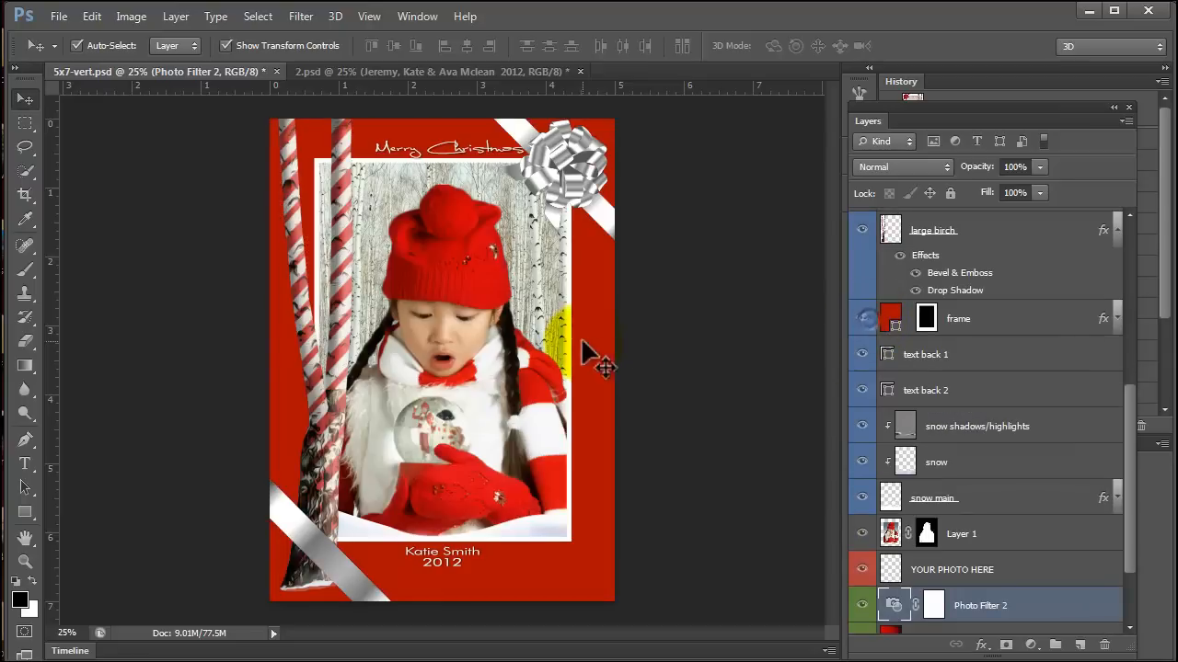
{"action": "left_click", "coordinate": [486, 366]}
{"action": "left_click", "coordinate": [862, 534]}
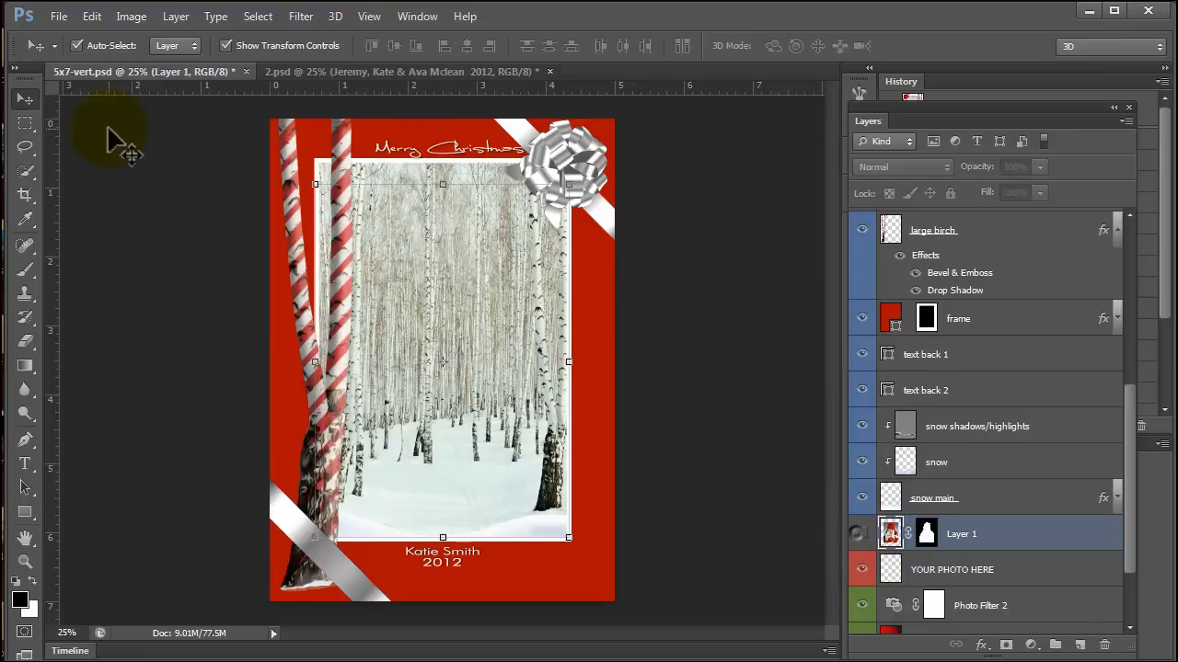
{"action": "scroll", "coordinate": [972, 548], "scroll_direction": "down", "scroll_amount": 3}
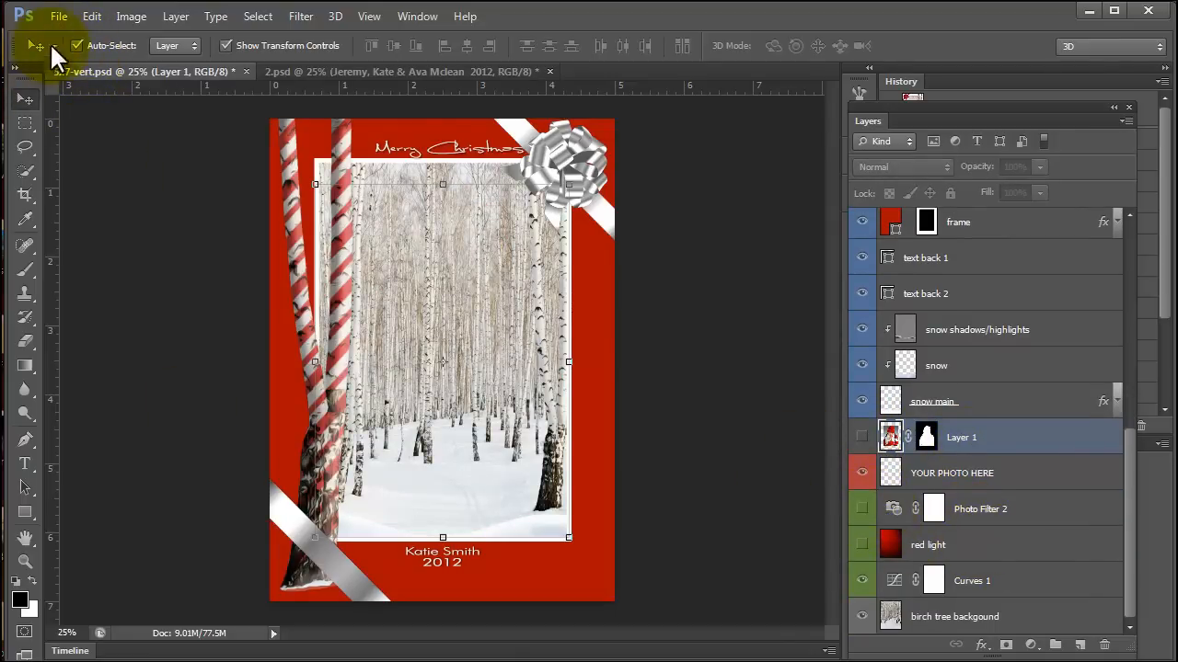
Open family.jpg from the tutorial folder and float it in its own window beside the card.
{"action": "left_click", "coordinate": [59, 17]}
{"action": "left_click", "coordinate": [66, 49]}
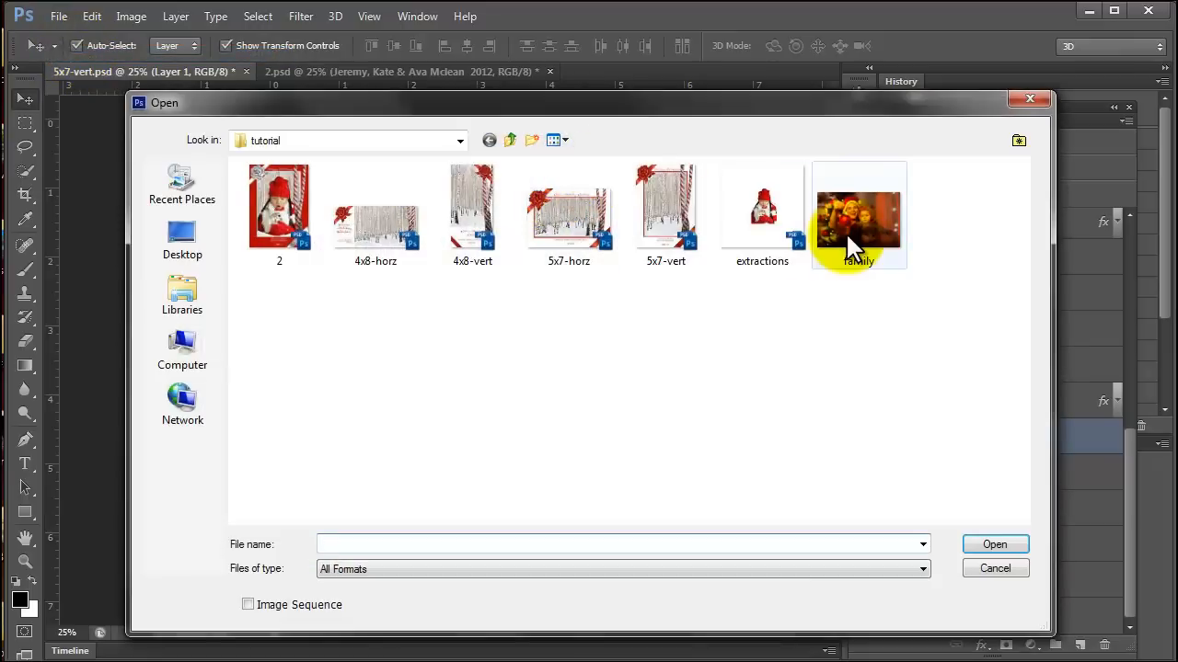
{"action": "left_click", "coordinate": [844, 232]}
{"action": "left_click", "coordinate": [995, 545]}
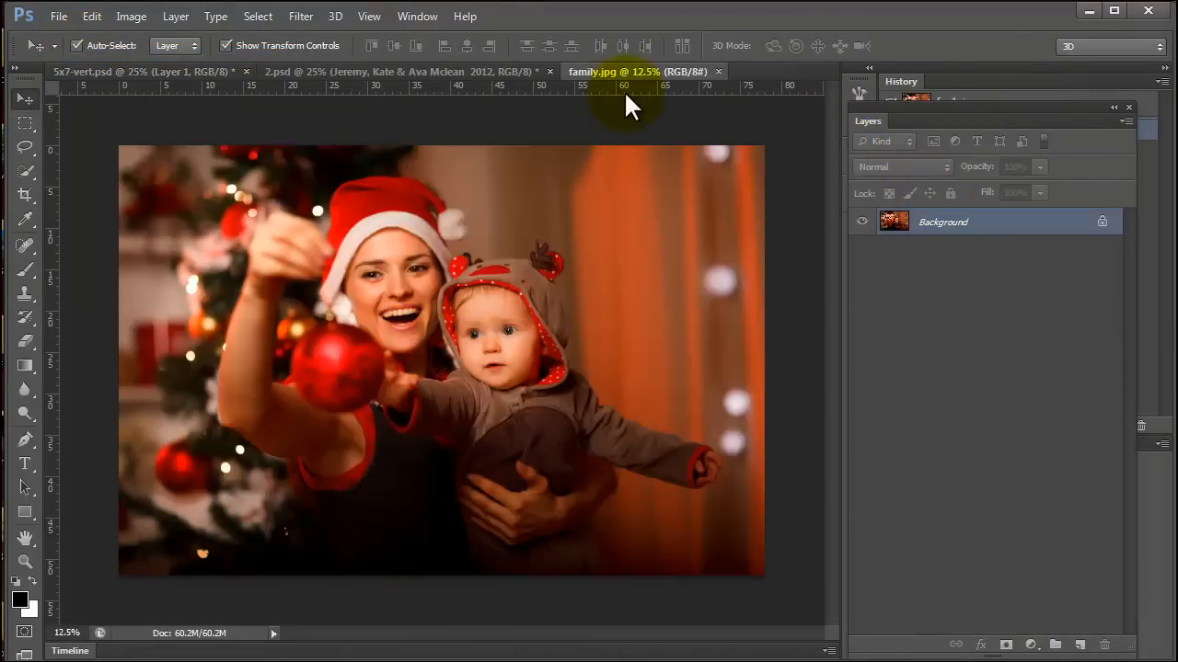
{"action": "left_click_drag", "start_coordinate": [620, 72], "coordinate": [726, 134]}
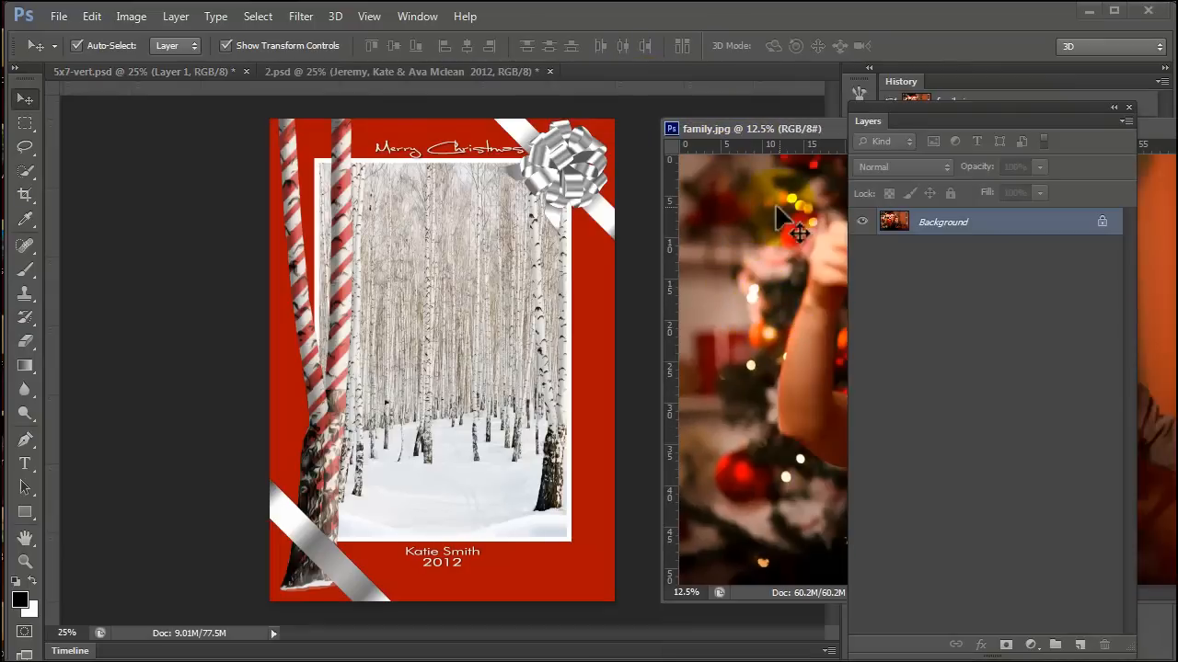
Copy the family photo into the 5x7-vert.psd card, directly above the YOUR PHOTO HERE layer and inside the red frame.
{"action": "left_click", "coordinate": [463, 334]}
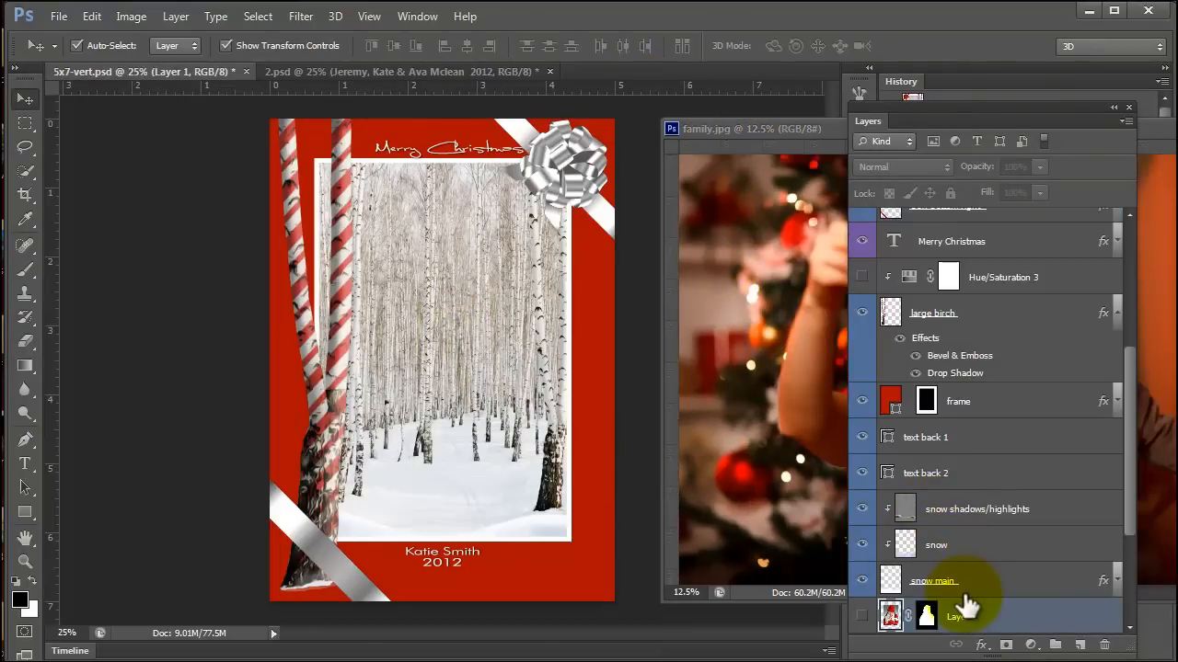
{"action": "scroll", "coordinate": [983, 441], "scroll_direction": "up", "scroll_amount": 3}
{"action": "scroll", "coordinate": [975, 460], "scroll_direction": "down", "scroll_amount": 6}
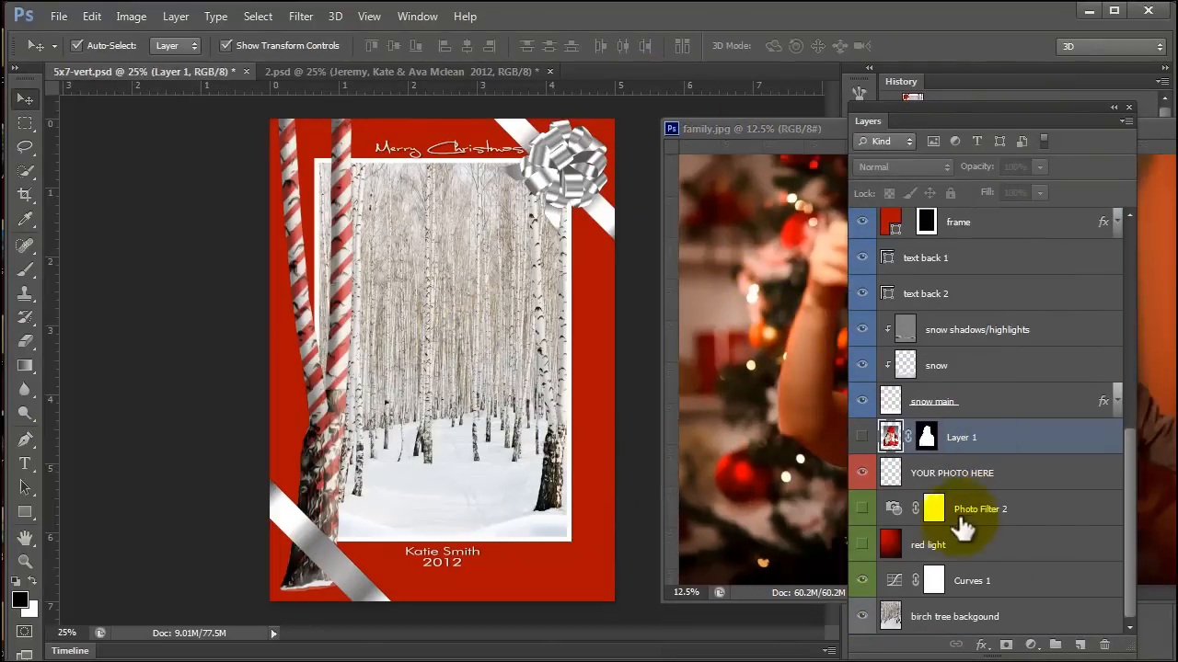
{"action": "left_click", "coordinate": [1012, 475]}
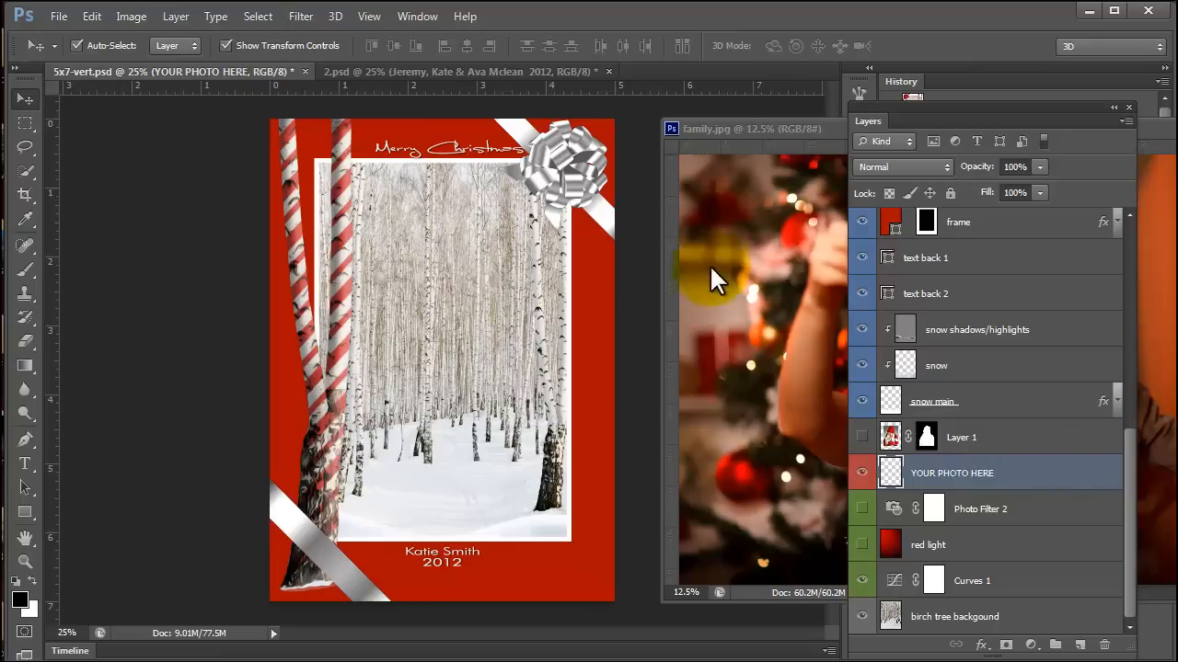
{"action": "left_click", "coordinate": [668, 291]}
{"action": "left_click_drag", "start_coordinate": [801, 341], "coordinate": [442, 337]}
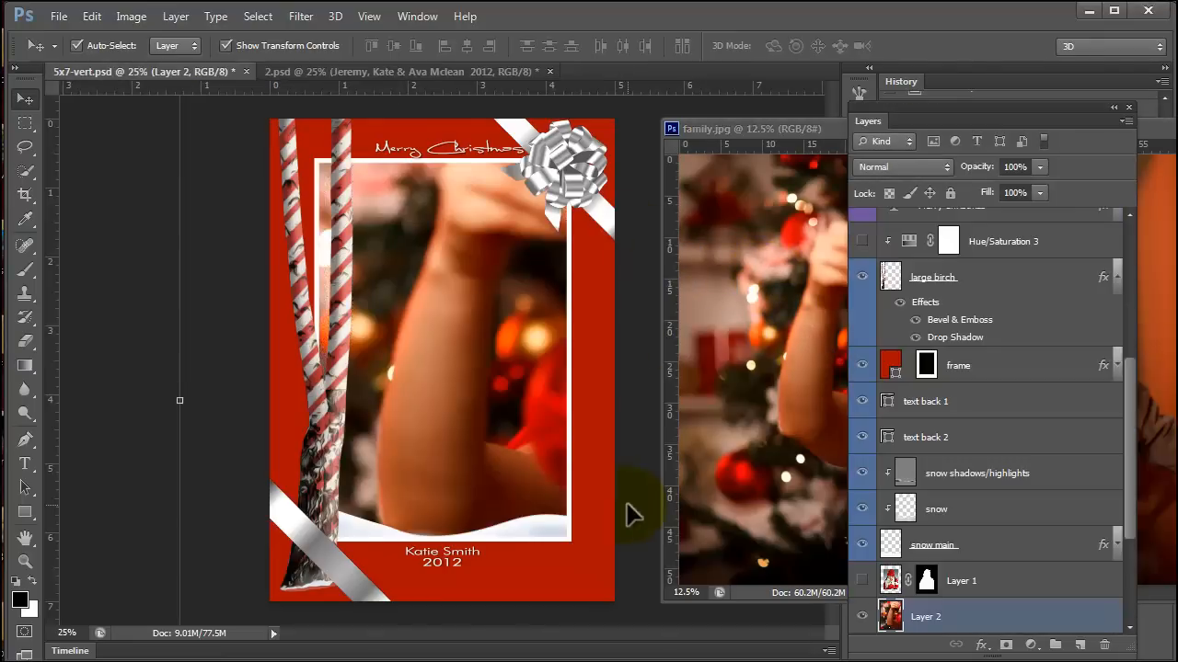
Close the family.jpg window, scale the family photo in Layer 2 to about 48%, and position both faces inside the red frame.
{"action": "left_click", "coordinate": [1175, 129]}
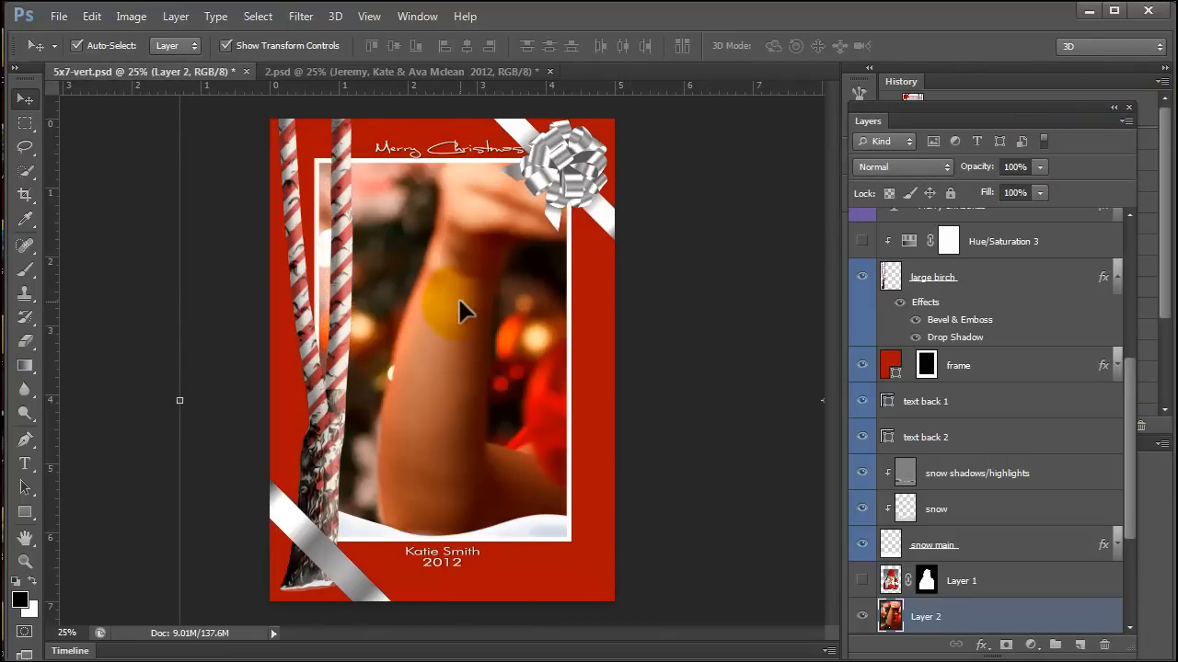
{"action": "left_click", "coordinate": [369, 17]}
{"action": "left_click", "coordinate": [414, 186]}
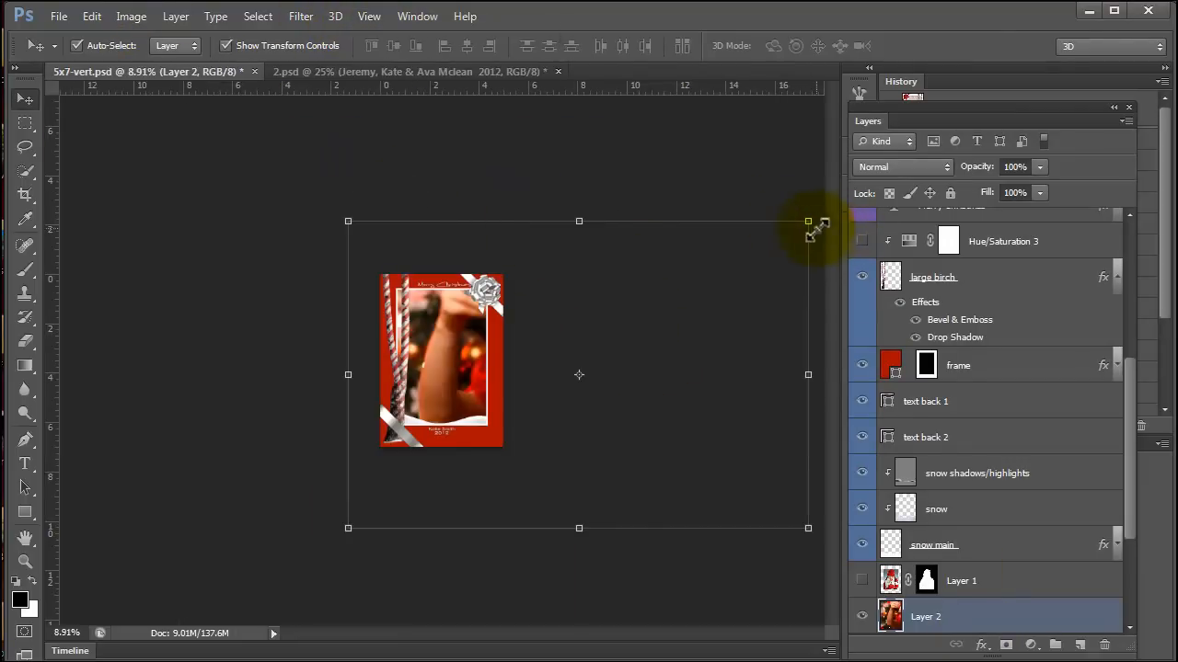
{"action": "left_click_drag", "start_coordinate": [806, 224], "coordinate": [592, 337]}
{"action": "left_click_drag", "start_coordinate": [446, 399], "coordinate": [435, 293]}
{"action": "left_click_drag", "start_coordinate": [598, 448], "coordinate": [543, 471]}
{"action": "left_click_drag", "start_coordinate": [445, 359], "coordinate": [435, 368]}
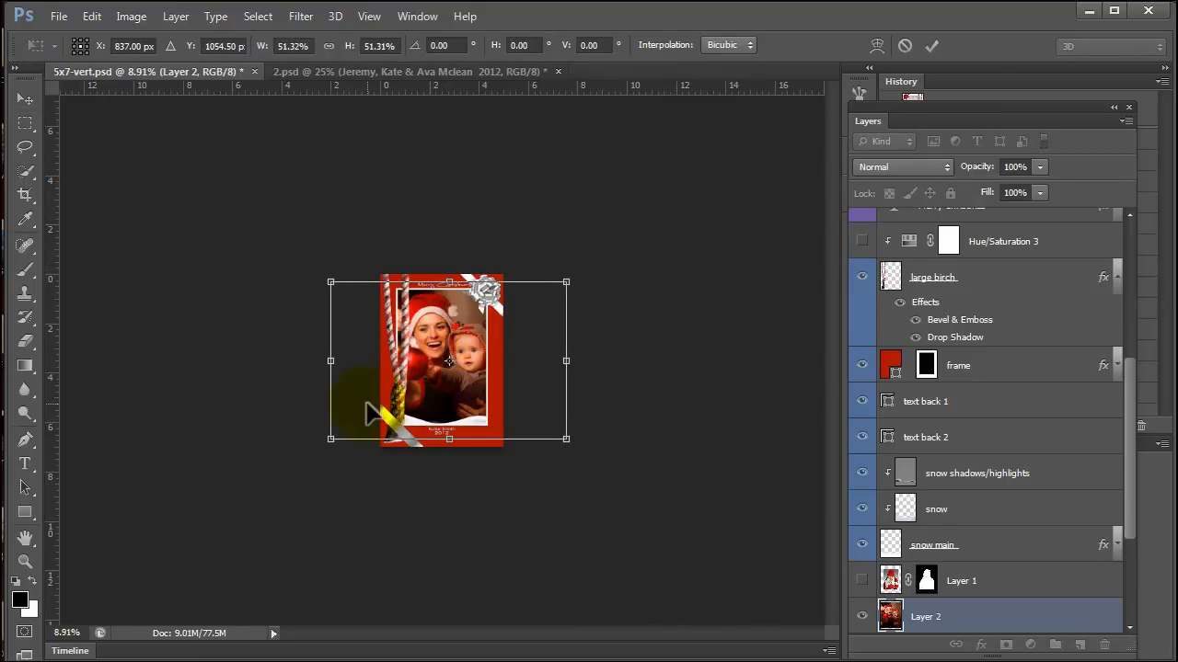
{"action": "left_click_drag", "start_coordinate": [333, 440], "coordinate": [342, 430]}
{"action": "left_click_drag", "start_coordinate": [559, 281], "coordinate": [557, 283]}
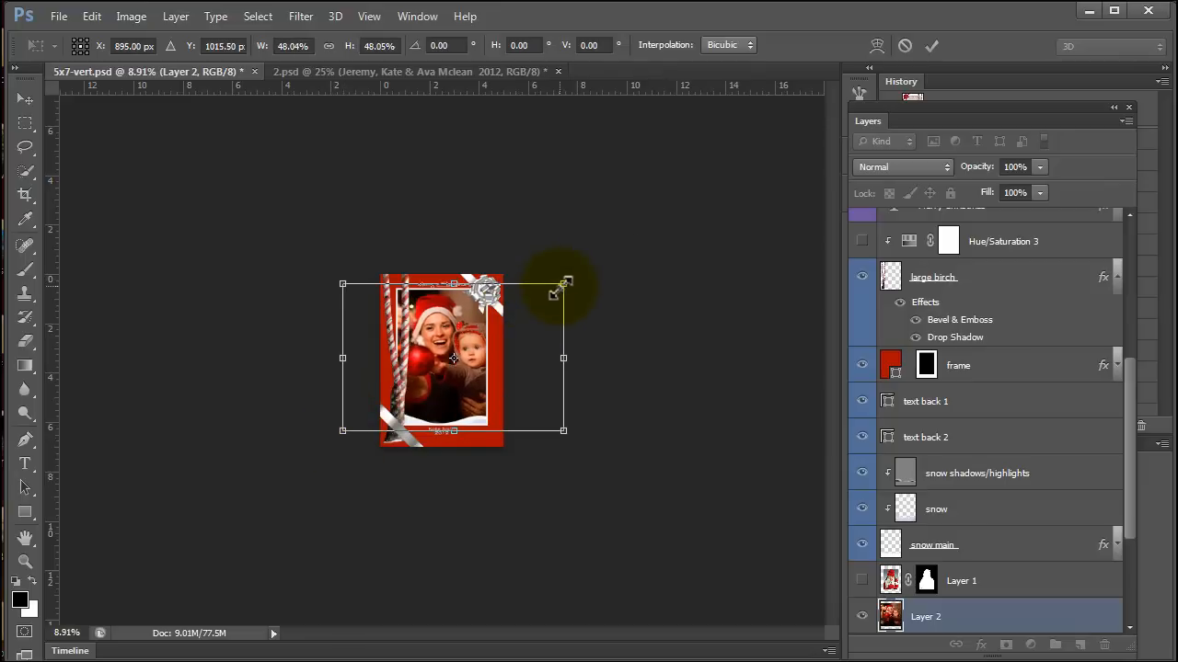
{"action": "key", "text": "Return"}
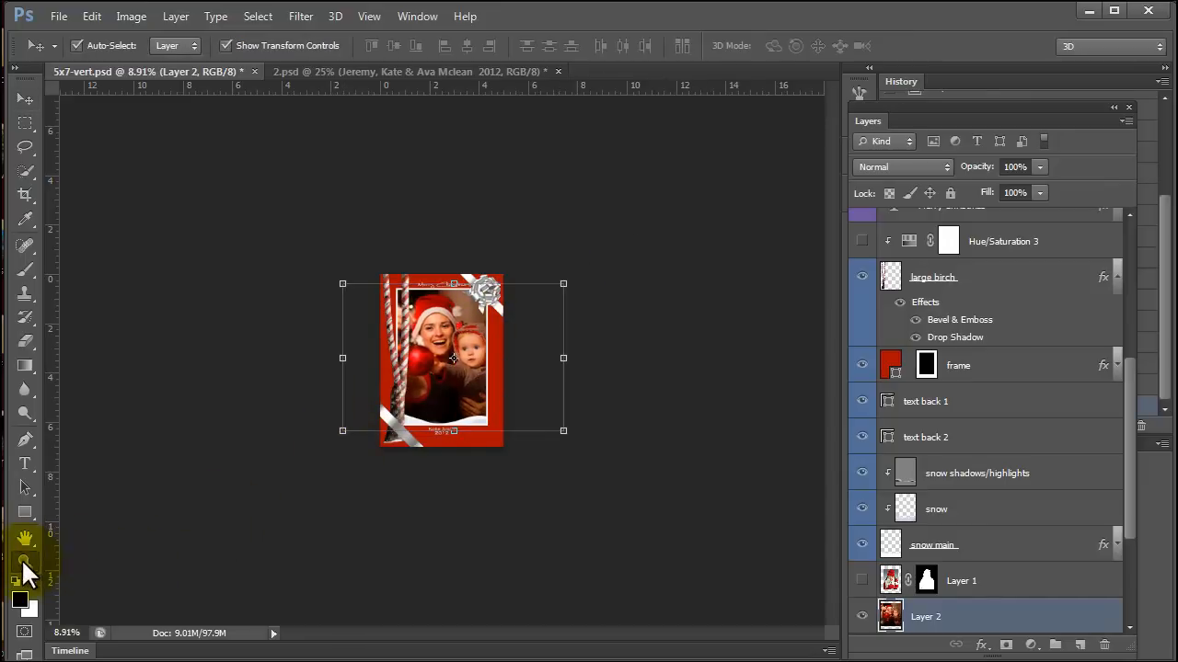
Hide the large birch layer so the striped trunks no longer cover the family photo.
{"action": "left_click", "coordinate": [24, 561]}
{"action": "key", "text": "ctrl+plus"}
{"action": "key", "text": "ctrl+plus"}
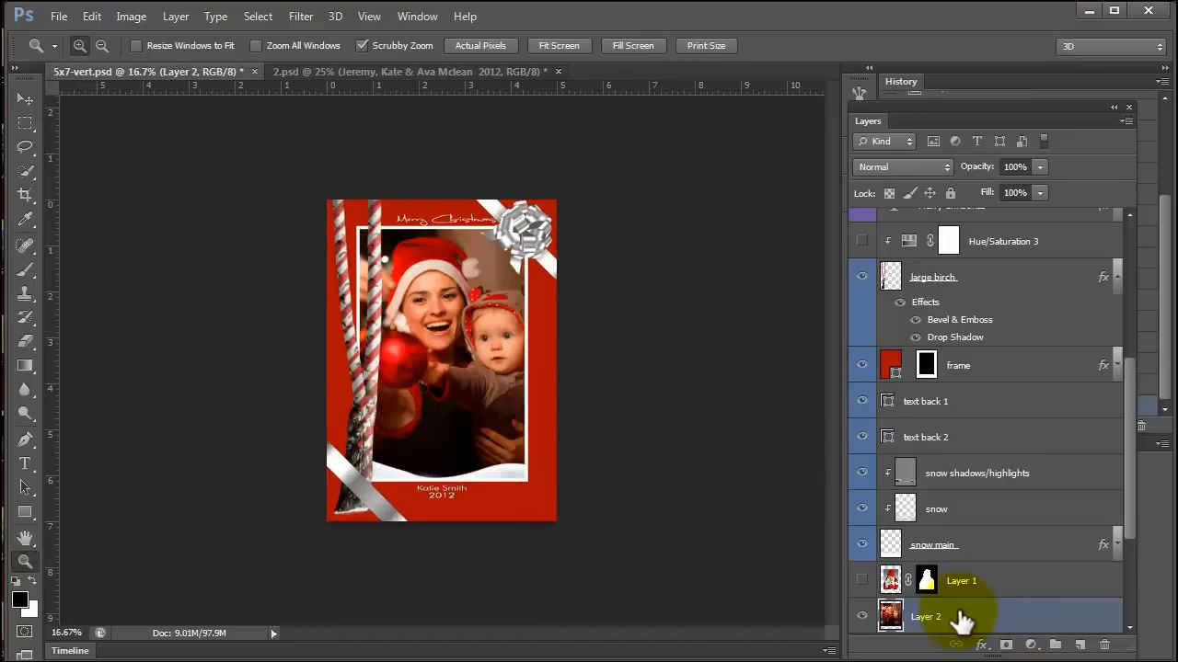
{"action": "scroll", "coordinate": [959, 558], "scroll_direction": "up", "scroll_amount": 2}
{"action": "left_click", "coordinate": [862, 348]}
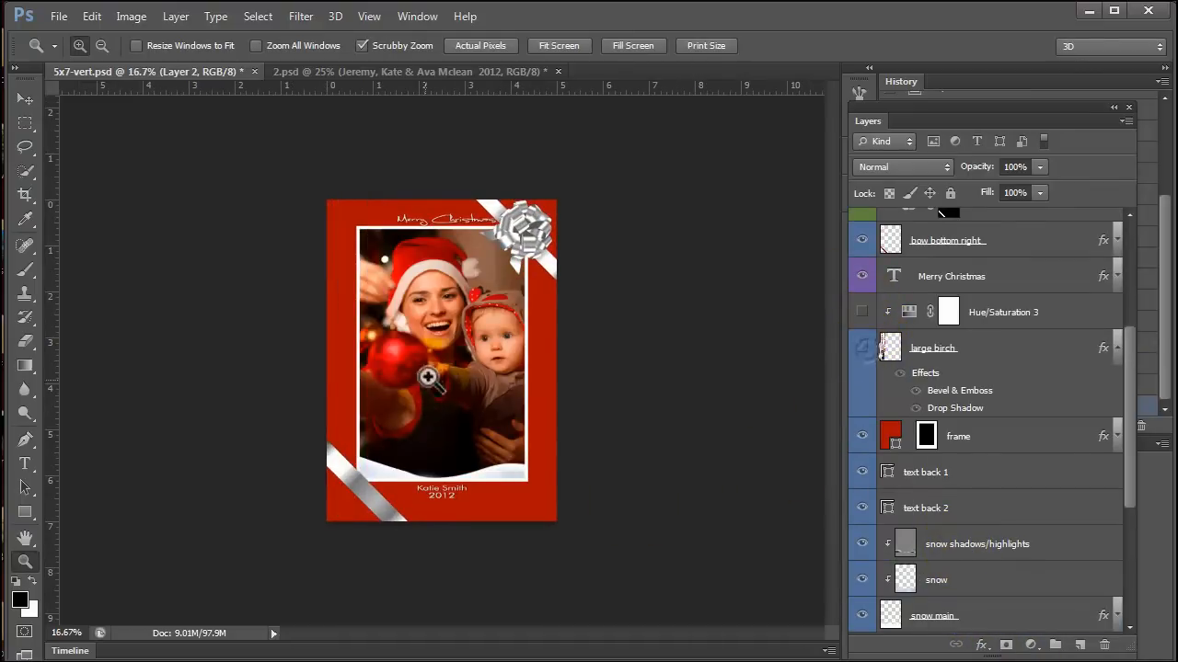
Start a free transform on the family photo in Layer 2.
{"action": "left_click", "coordinate": [25, 98]}
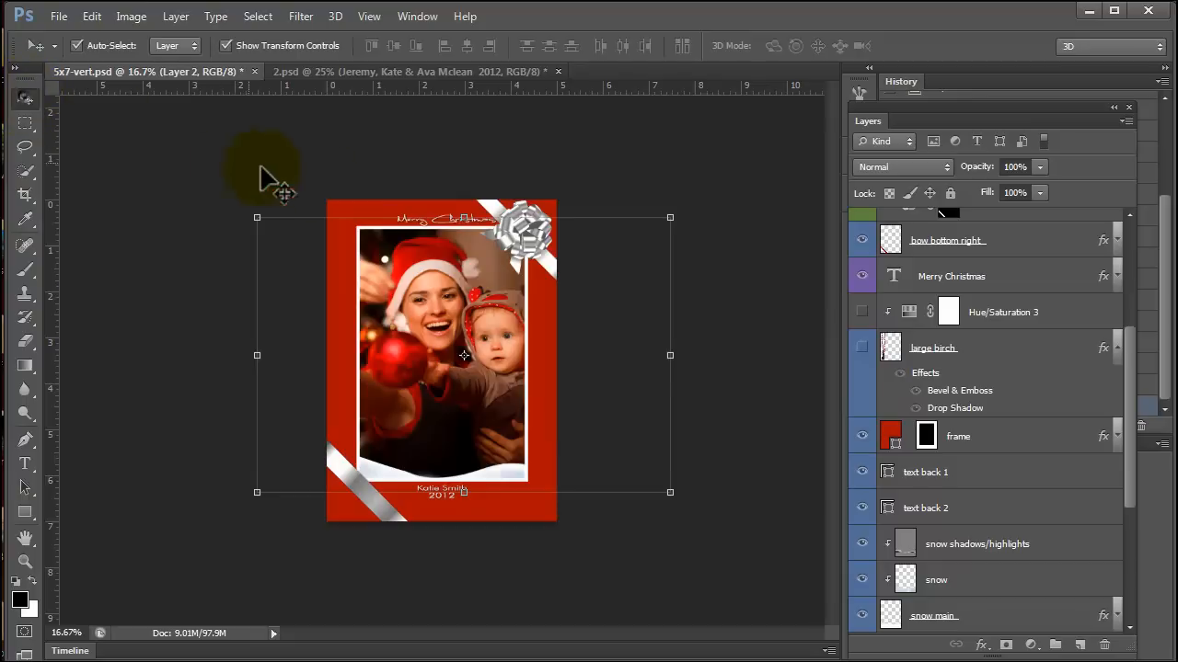
{"action": "key", "text": "ctrl+t"}
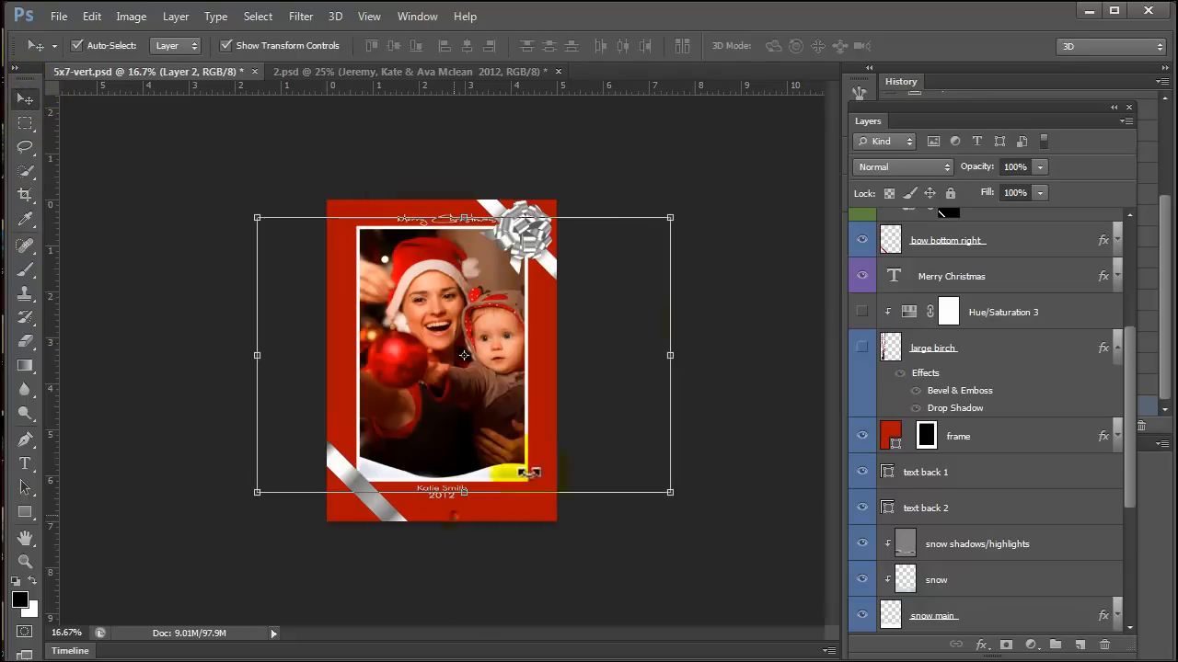
{"action": "left_click_drag", "start_coordinate": [1130, 465], "coordinate": [1130, 537]}
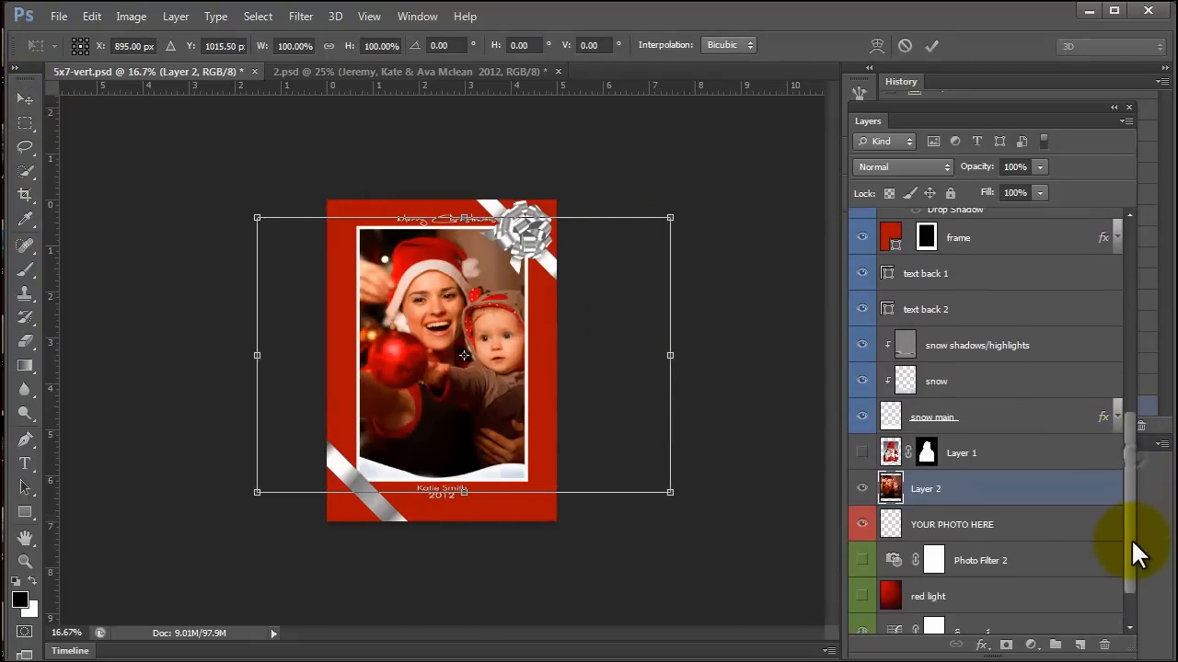